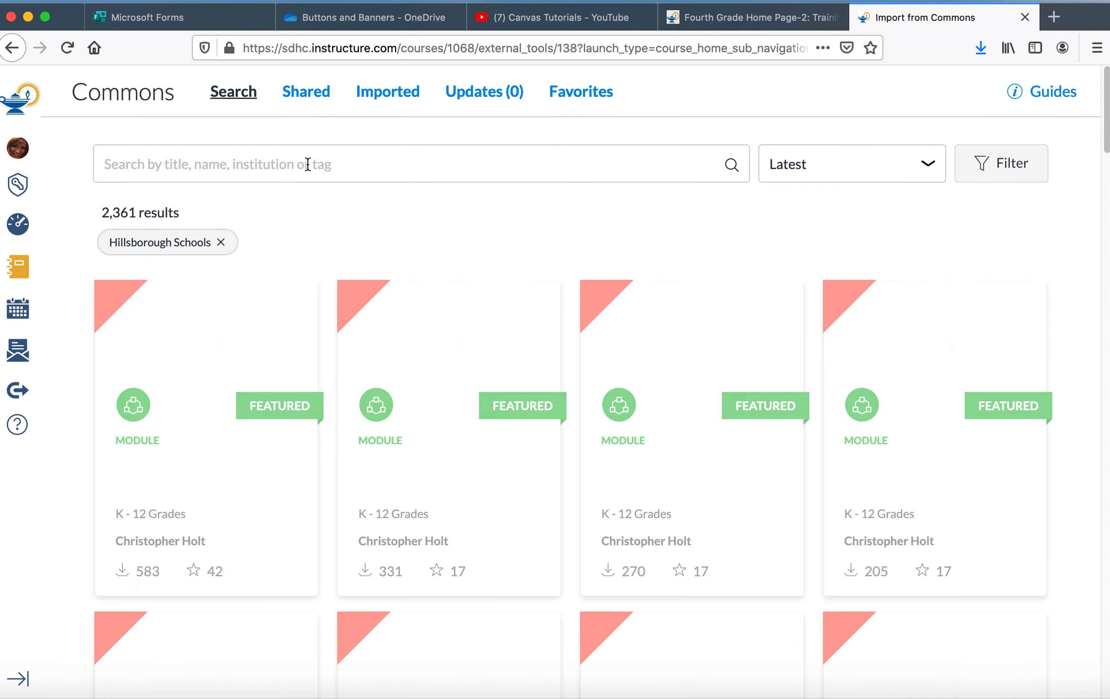
# Step: Search Commons for "music getting to know you" and open the 1 Grade Music - Getting to Know You module
pyautogui.click(306, 164)
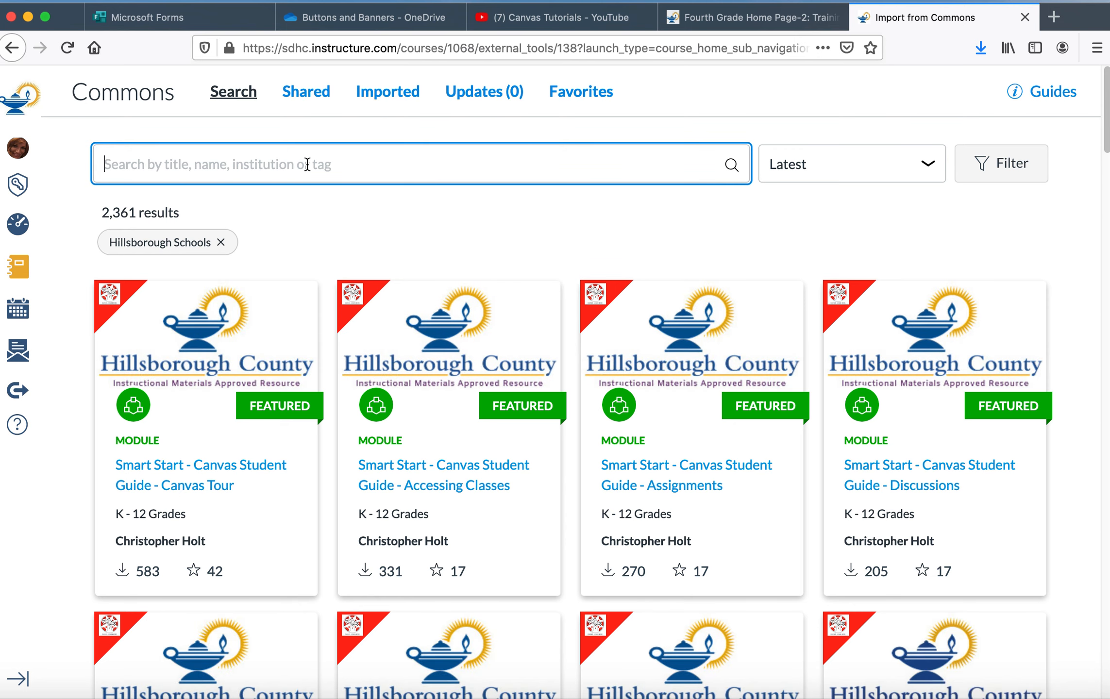
pyautogui.write('music ge')
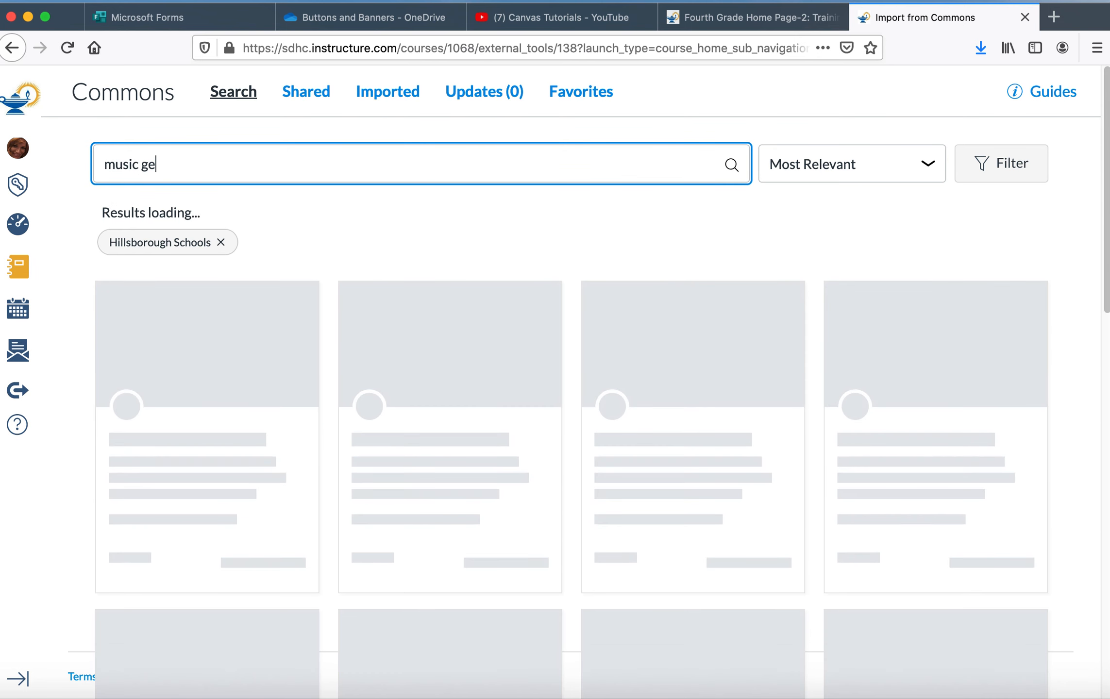
pyautogui.write('tting to know you')
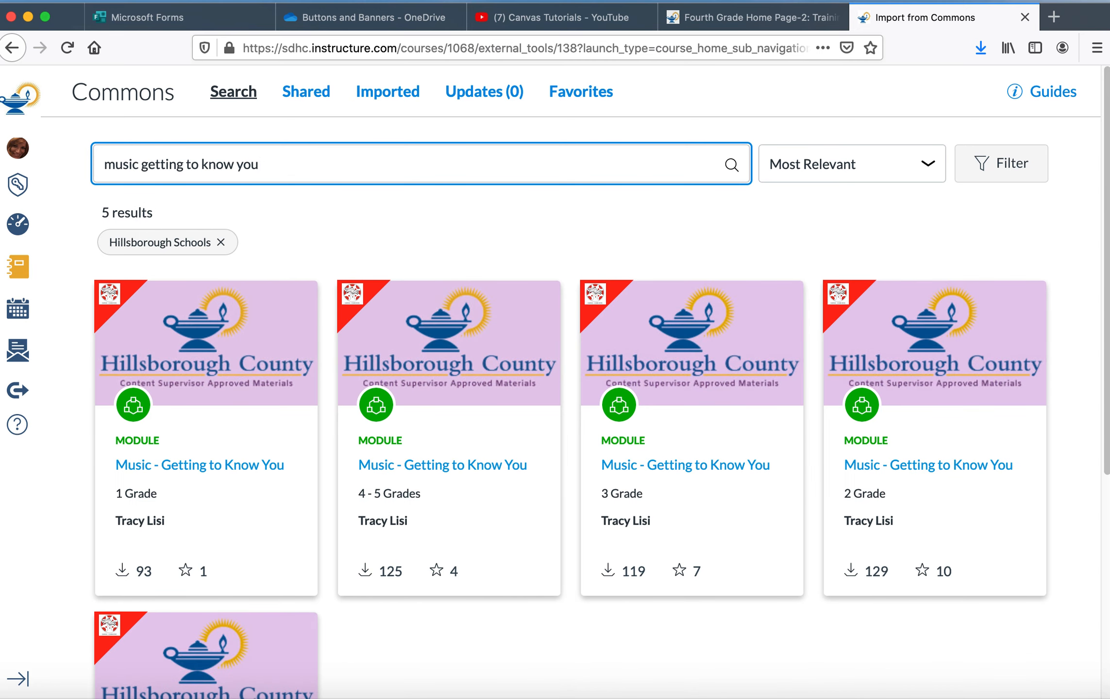
pyautogui.click(225, 466)
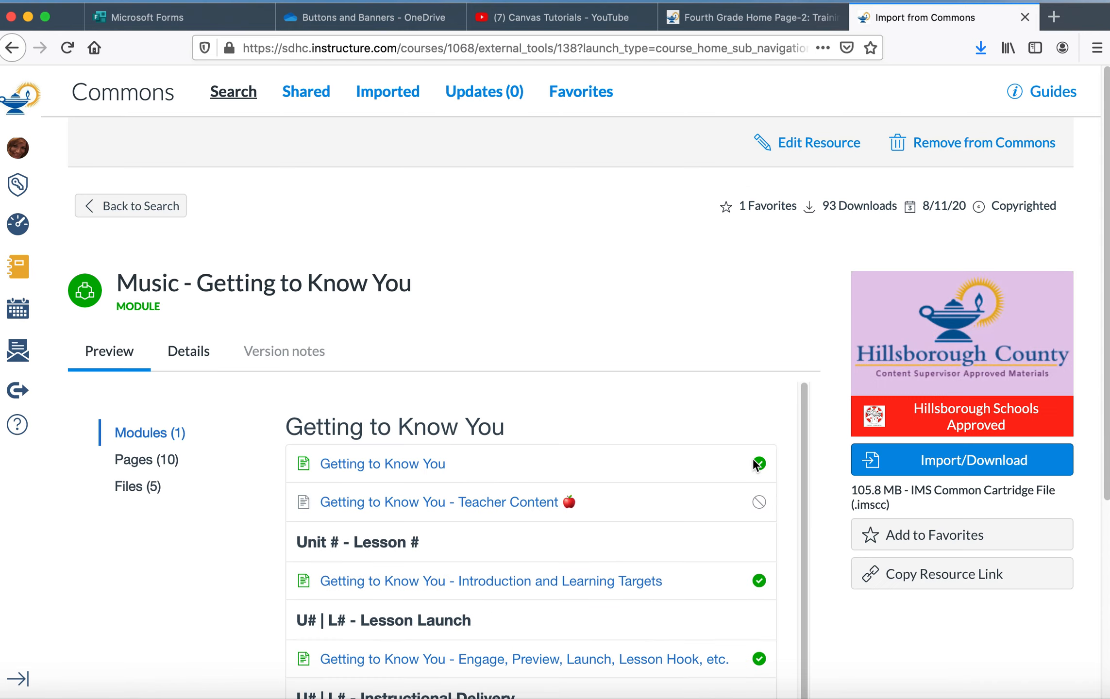
# Step: Import the module into the Tracy Lisi Sandbox course
pyautogui.click(869, 464)
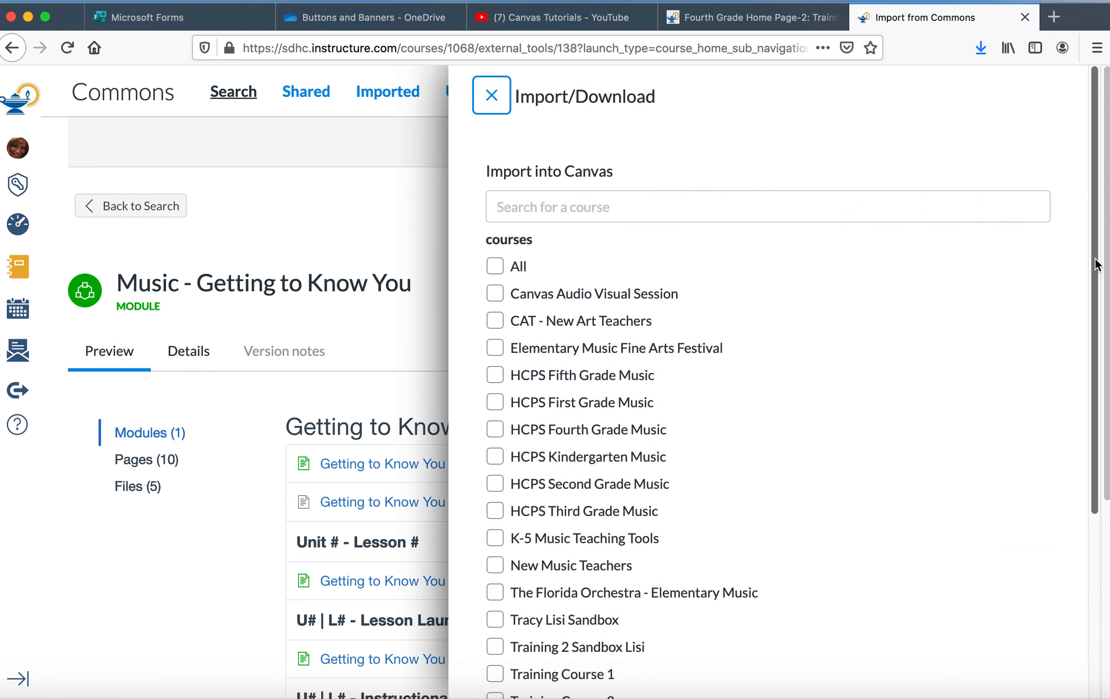
pyautogui.moveTo(1092, 257); pyautogui.dragTo(1087, 326)
pyautogui.click(494, 533)
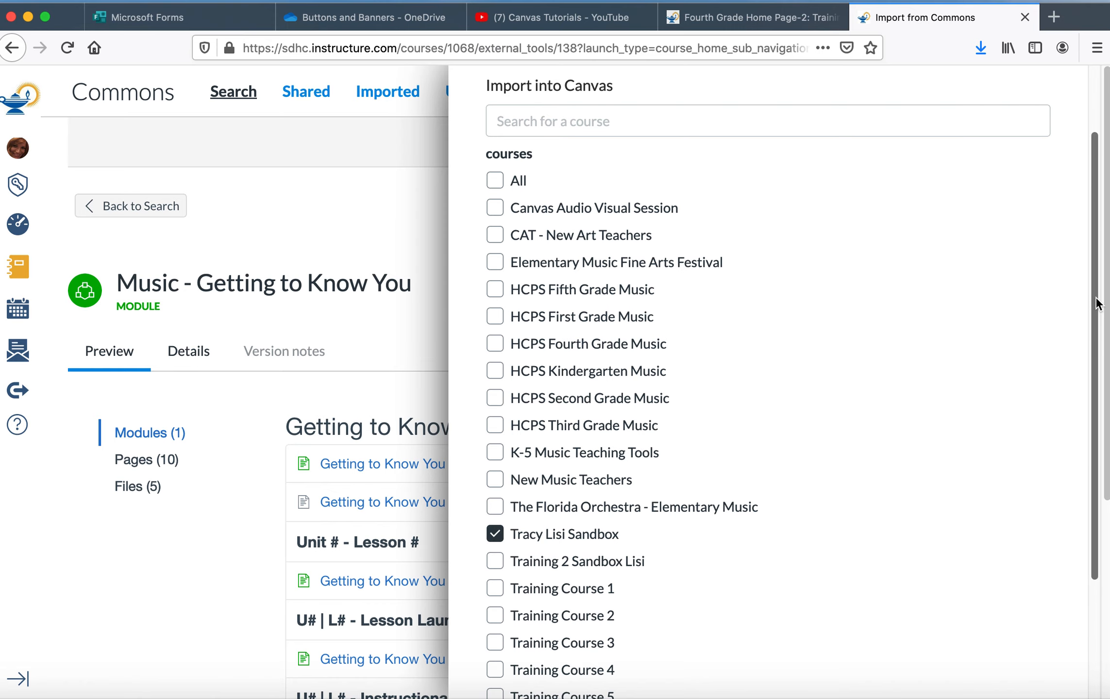
pyautogui.scroll(-5, 1082, 398)
pyautogui.click(631, 607)
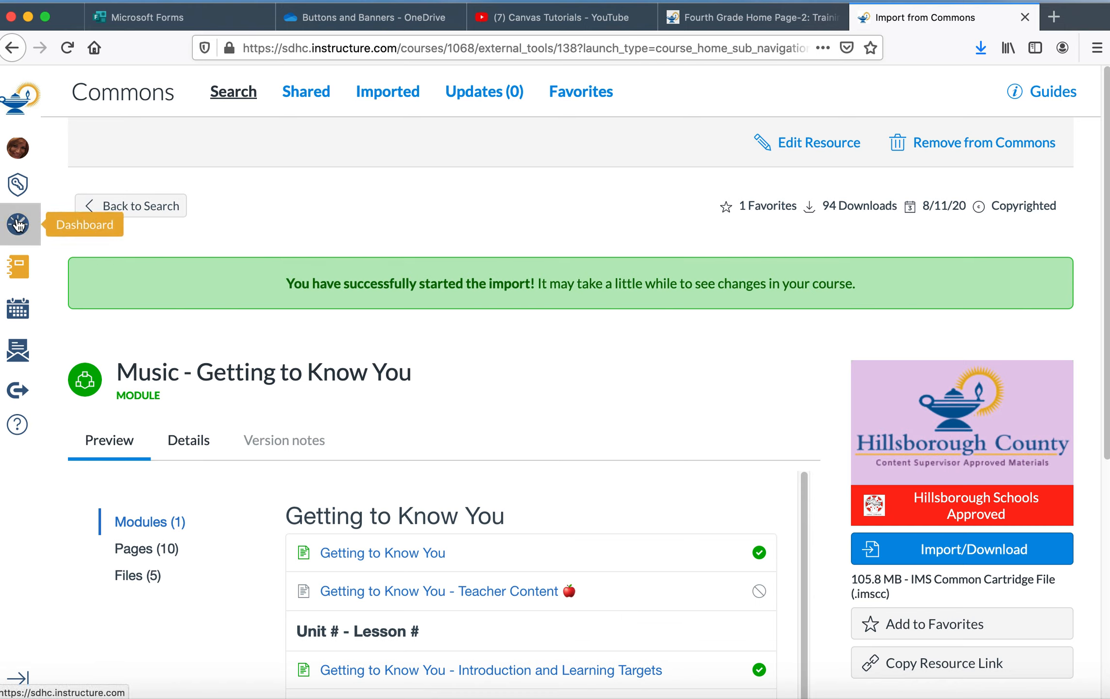
# Step: Open the Tracy Lisi Sandbox course from the Dashboard
pyautogui.click(18, 224)
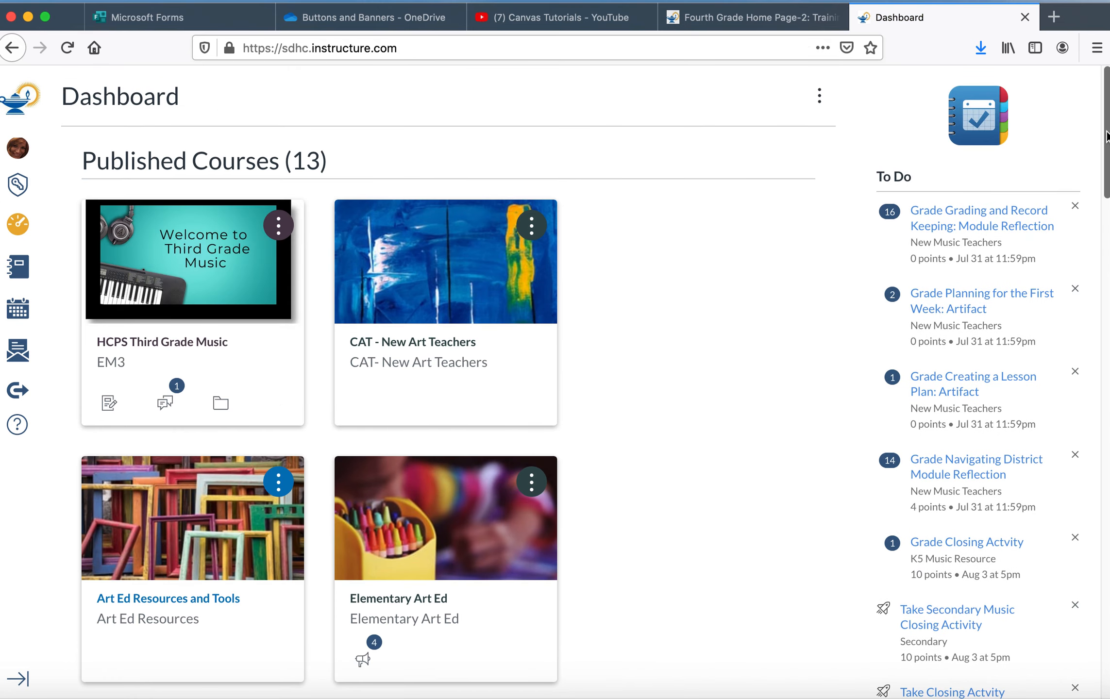
pyautogui.moveTo(1107, 136); pyautogui.dragTo(1050, 458)
pyautogui.scroll(-7, 1049, 458)
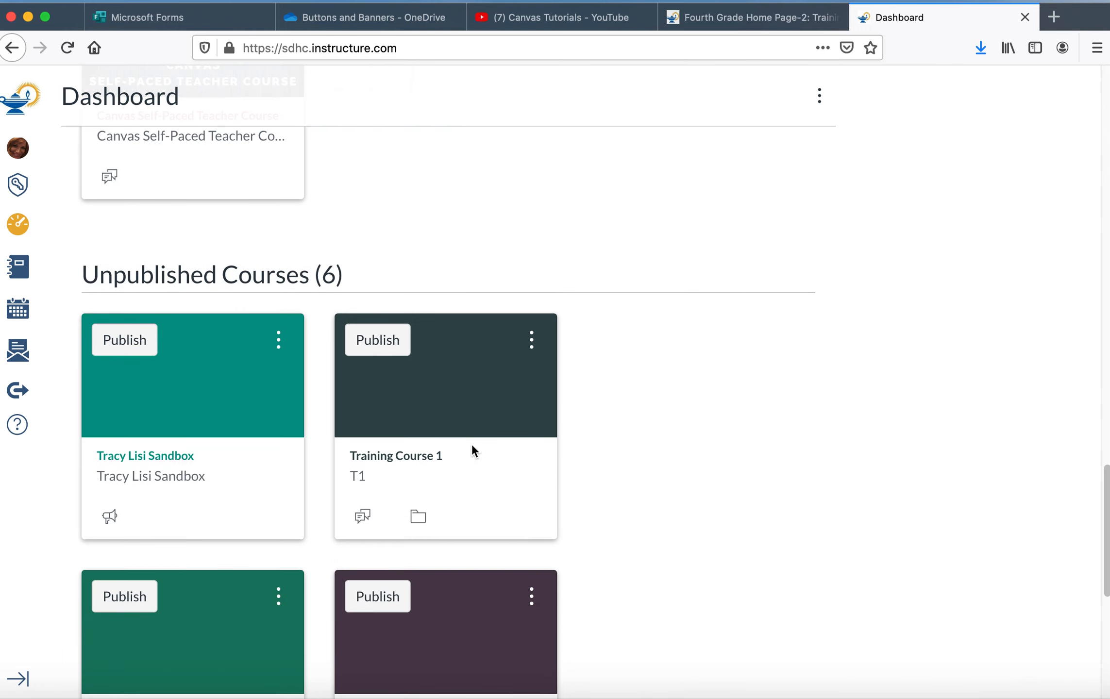
pyautogui.click(204, 402)
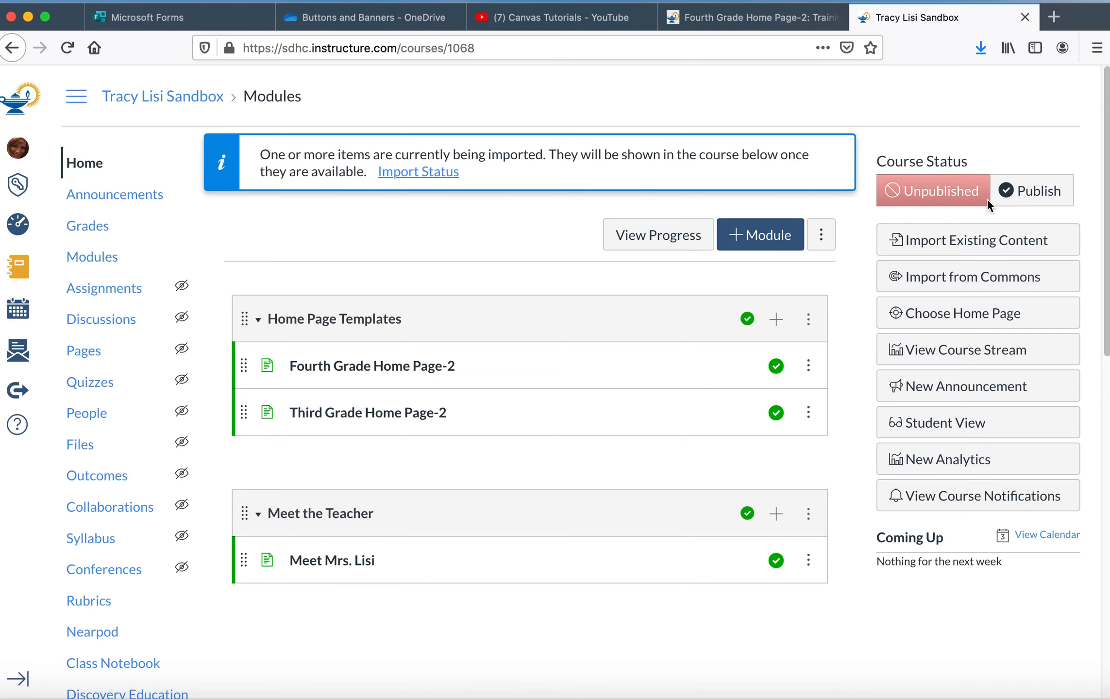
# Step: Open the imported page "Getting to Know You - Engage, Preview, Launch, Lesson Hook, etc." from the Getting to Know You module
pyautogui.moveTo(1107, 189); pyautogui.dragTo(1105, 228)
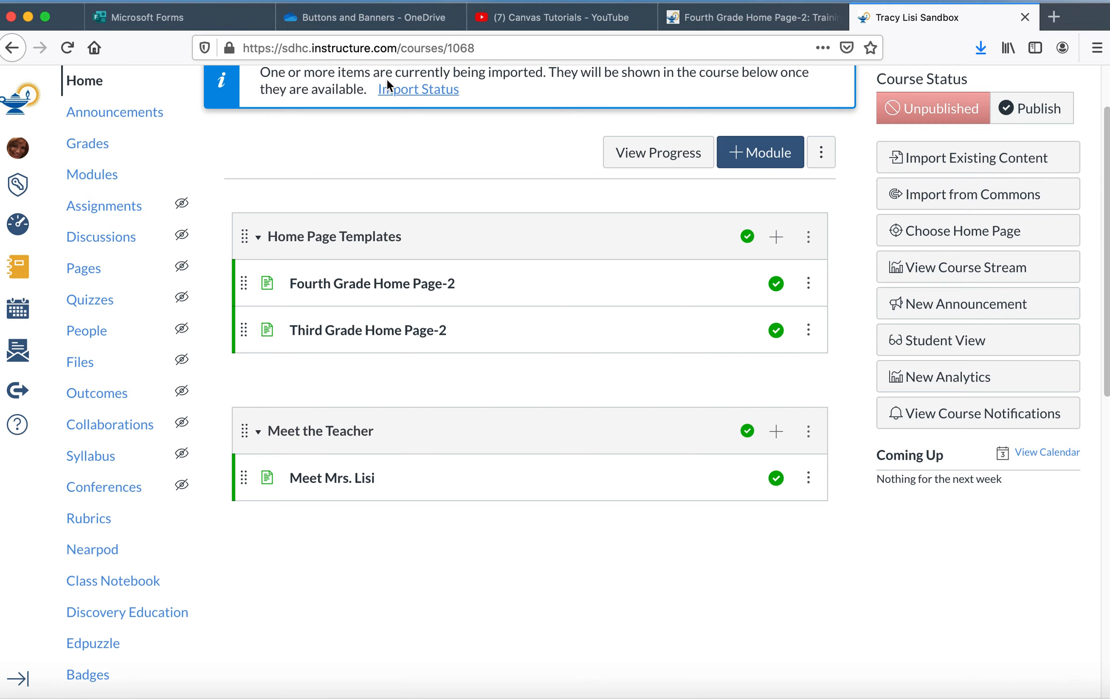
pyautogui.click(66, 49)
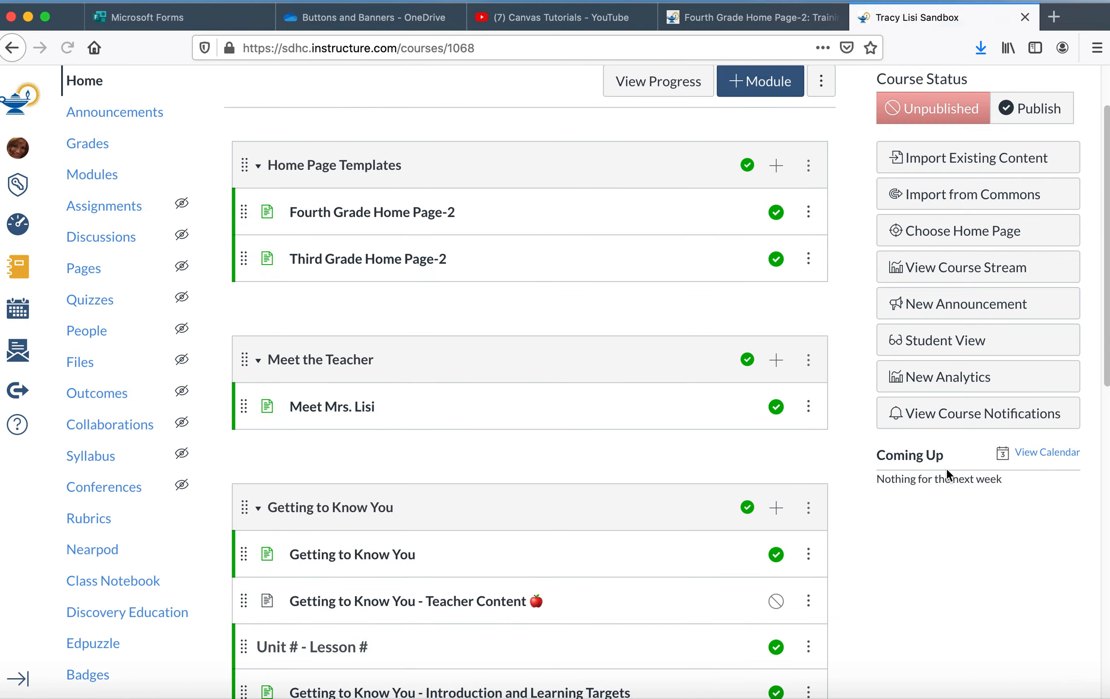
pyautogui.moveTo(1107, 356); pyautogui.dragTo(1089, 474)
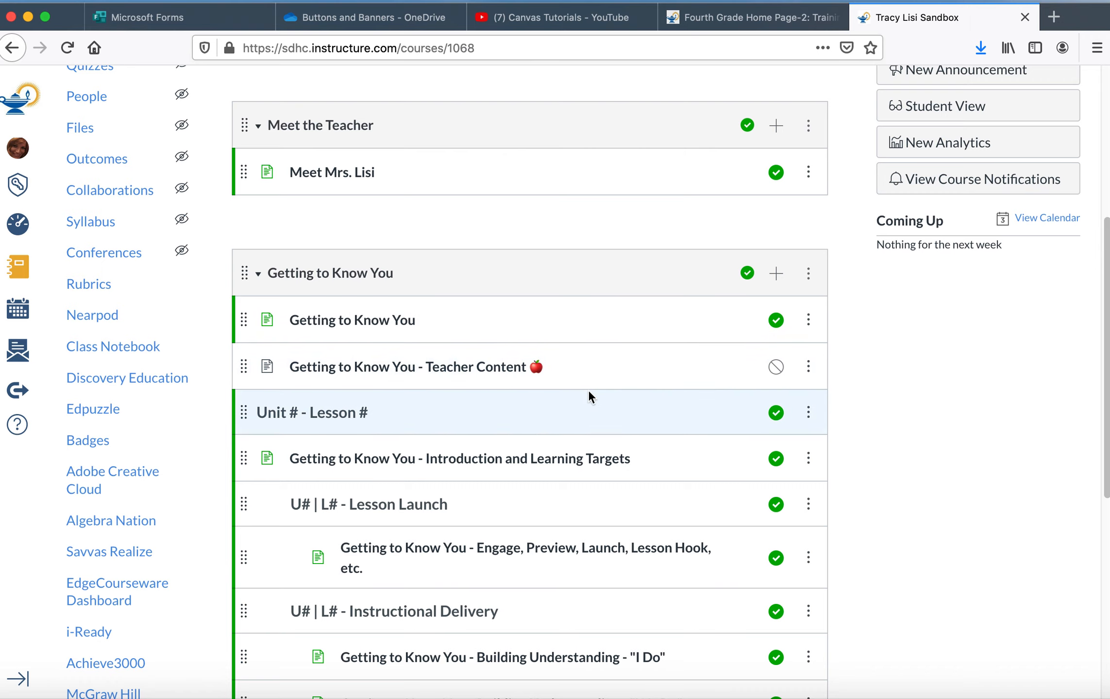
pyautogui.click(546, 554)
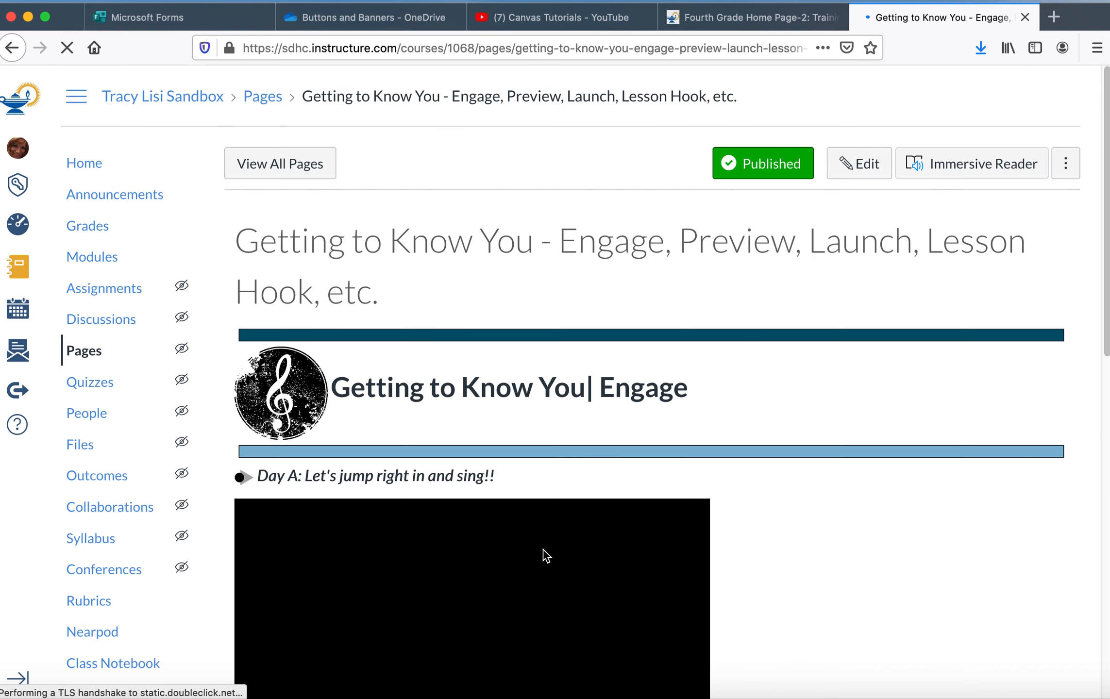
# Step: Open the Engage page for editing and enlarge the content editor area
pyautogui.moveTo(1107, 177); pyautogui.dragTo(1056, 182)
pyautogui.click(868, 145)
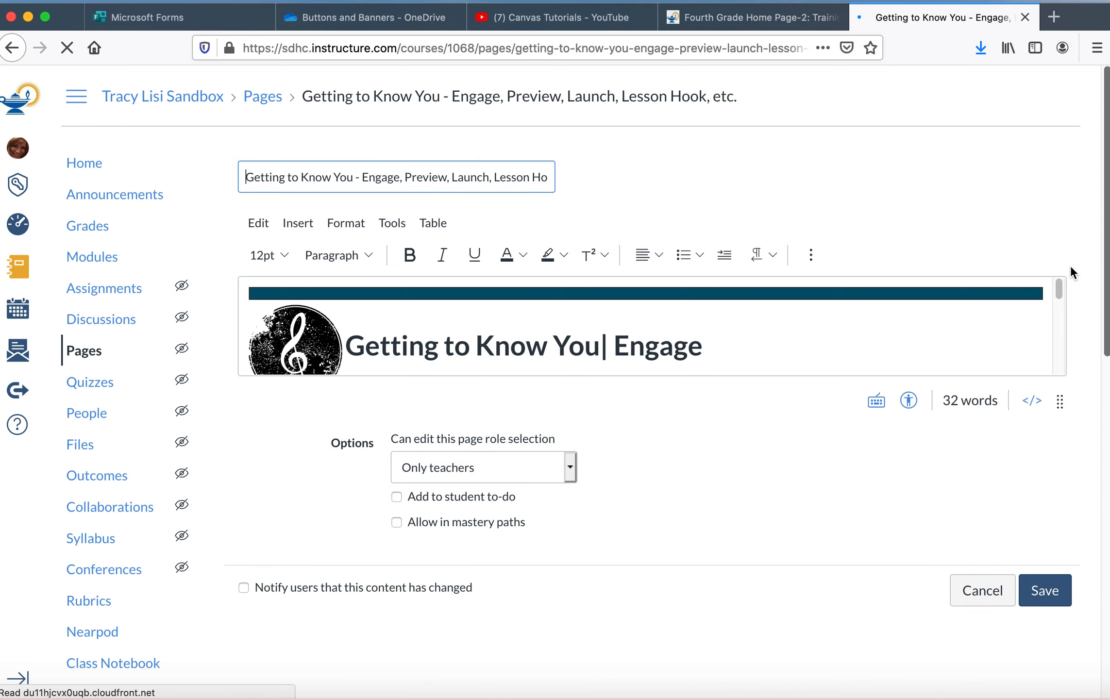
pyautogui.moveTo(1058, 296); pyautogui.dragTo(1041, 332)
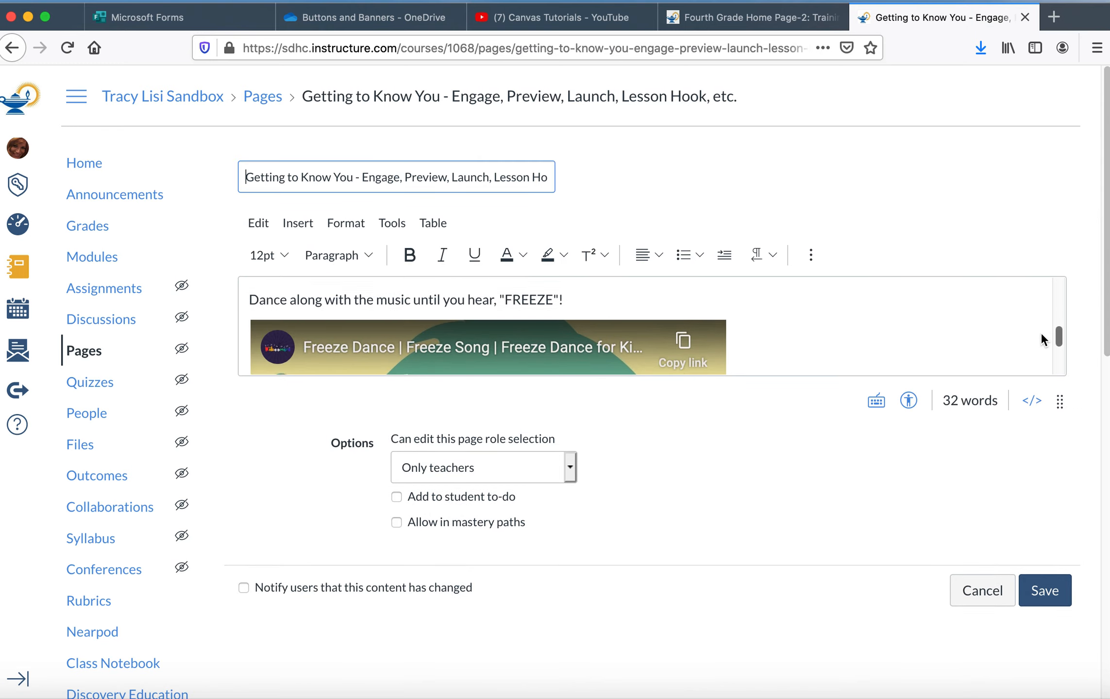
pyautogui.click(607, 340)
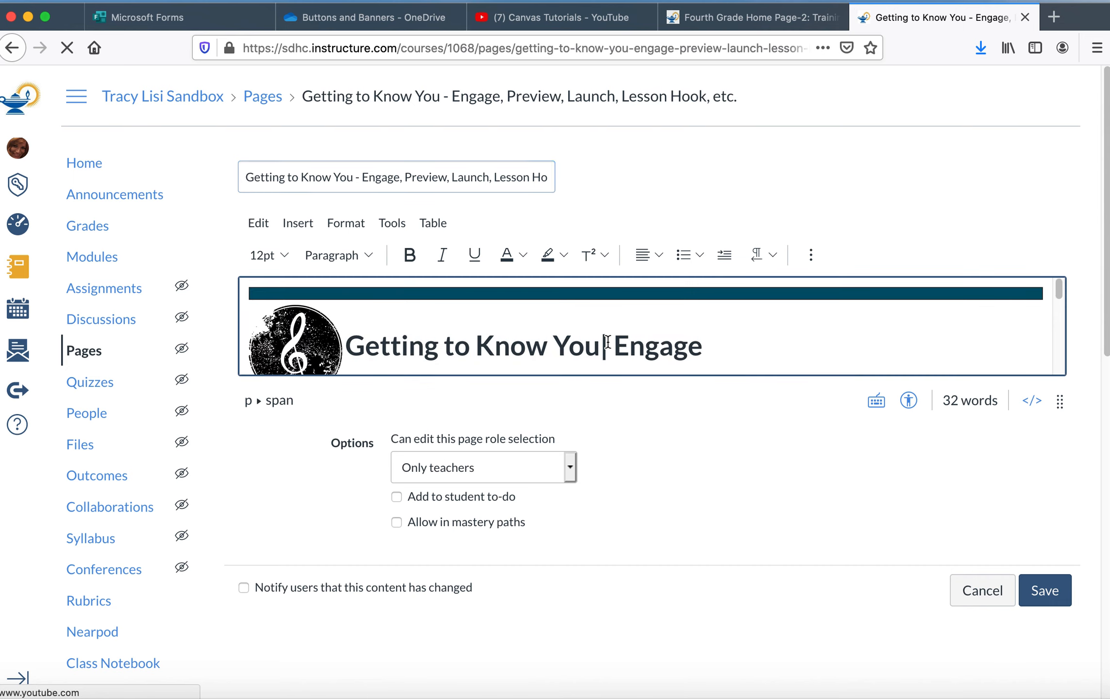
pyautogui.moveTo(1060, 400); pyautogui.dragTo(969, 660)
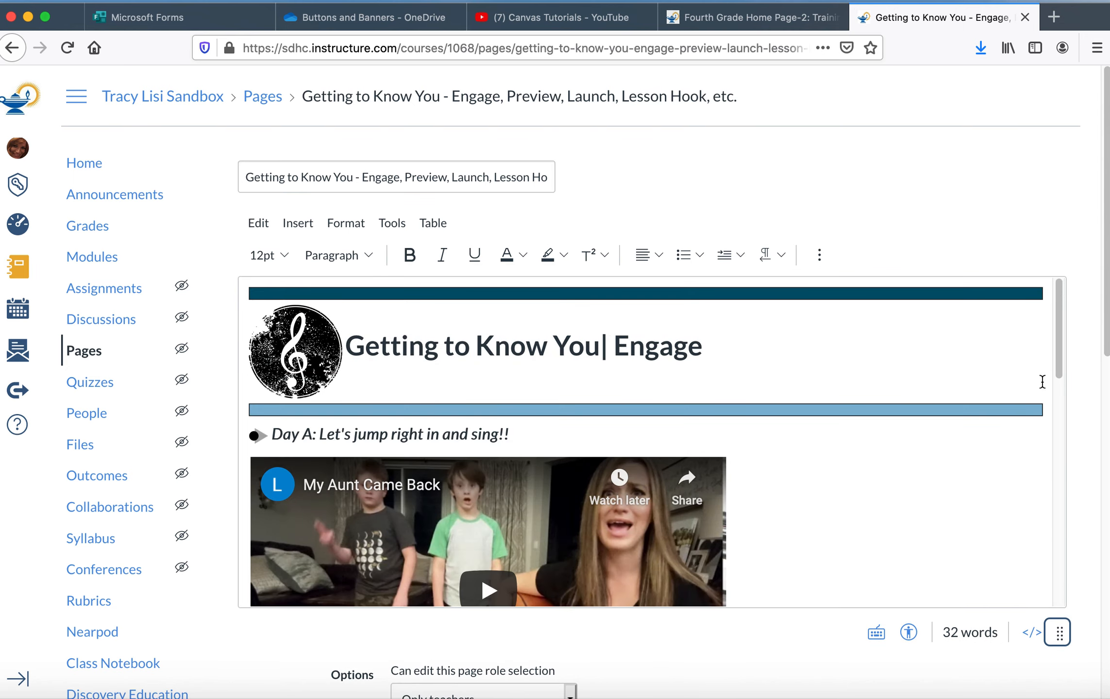
# Step: Delete the Day B heading and the freeze dance instruction from the page, and save it
pyautogui.moveTo(1059, 356); pyautogui.dragTo(1012, 497)
pyautogui.click(670, 517)
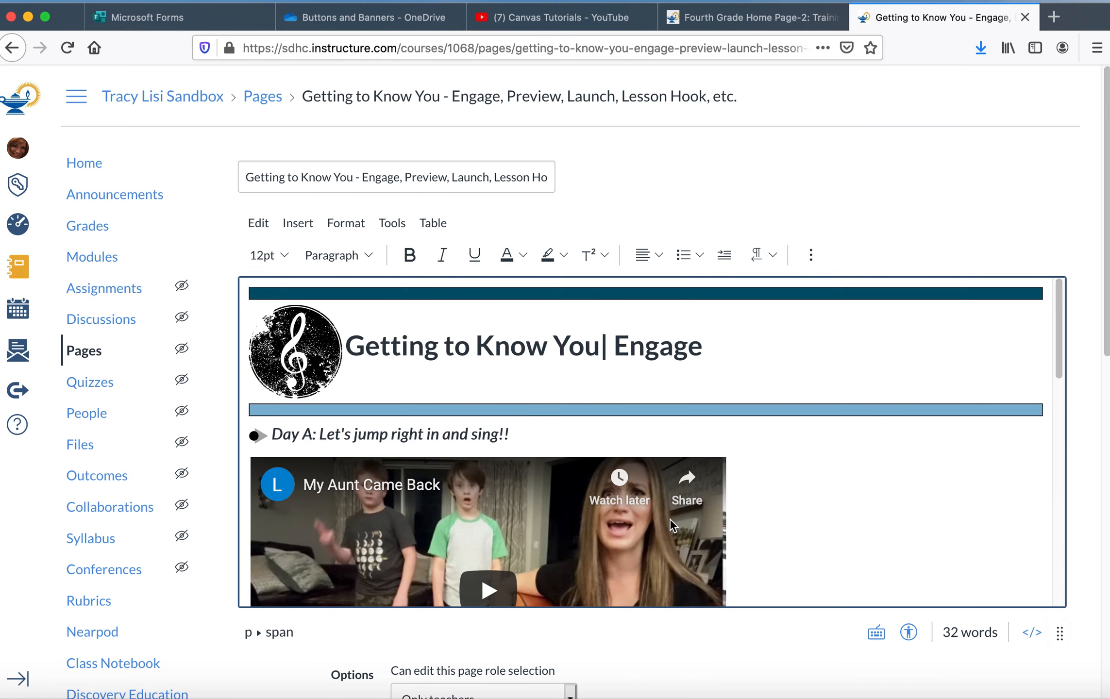
pyautogui.moveTo(1055, 356); pyautogui.dragTo(995, 512)
pyautogui.scroll(-1, 995, 512)
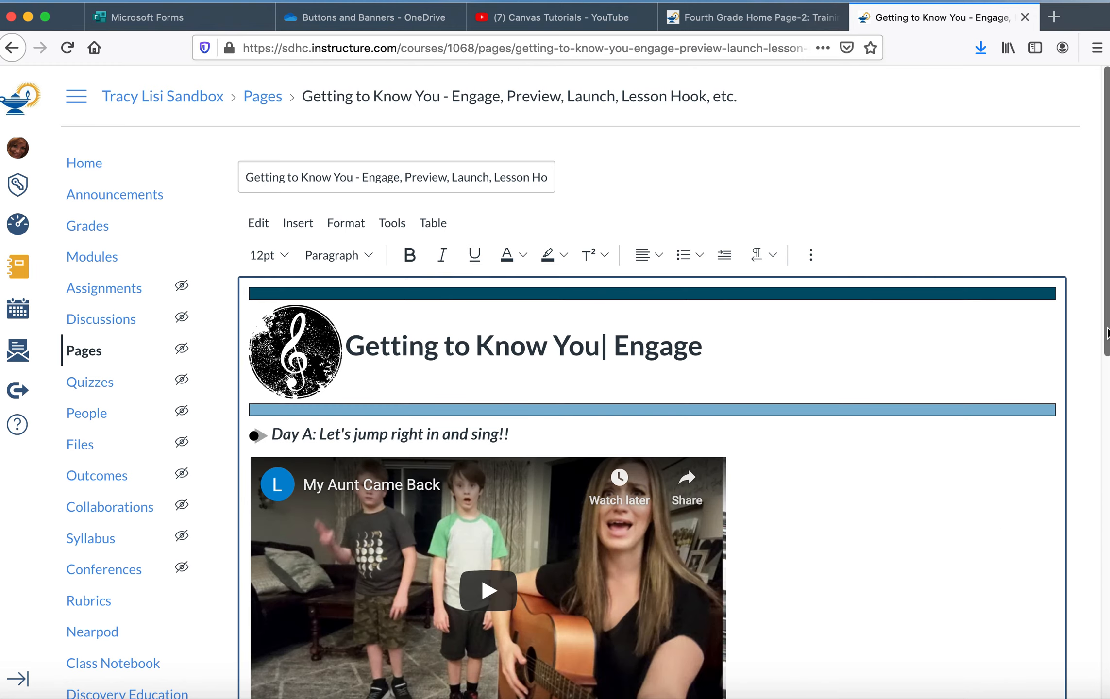
pyautogui.moveTo(1106, 333); pyautogui.dragTo(1065, 539)
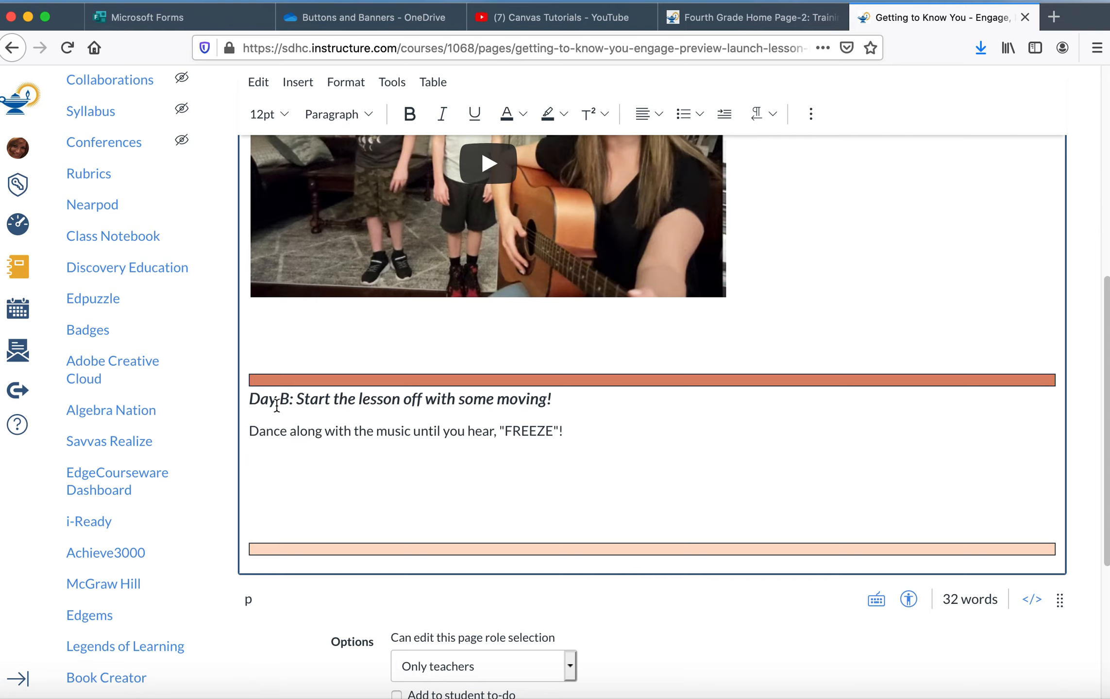
pyautogui.moveTo(250, 399); pyautogui.dragTo(644, 452)
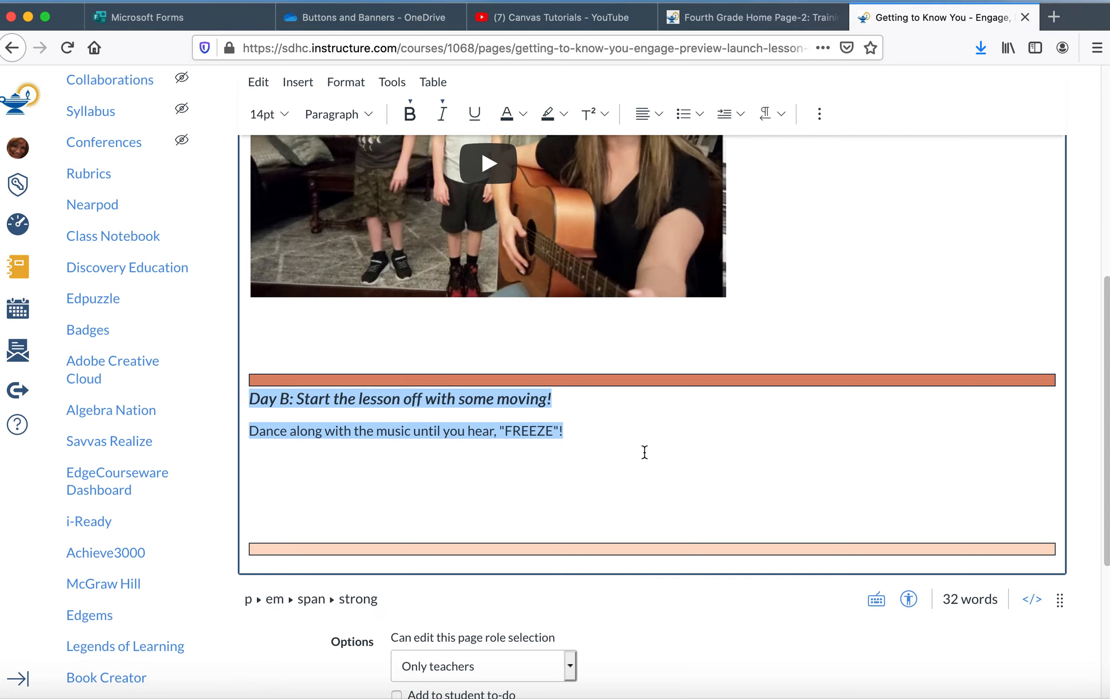
pyautogui.press('BackSpace')
pyautogui.moveTo(1107, 370); pyautogui.dragTo(1083, 508)
pyautogui.click(1051, 516)
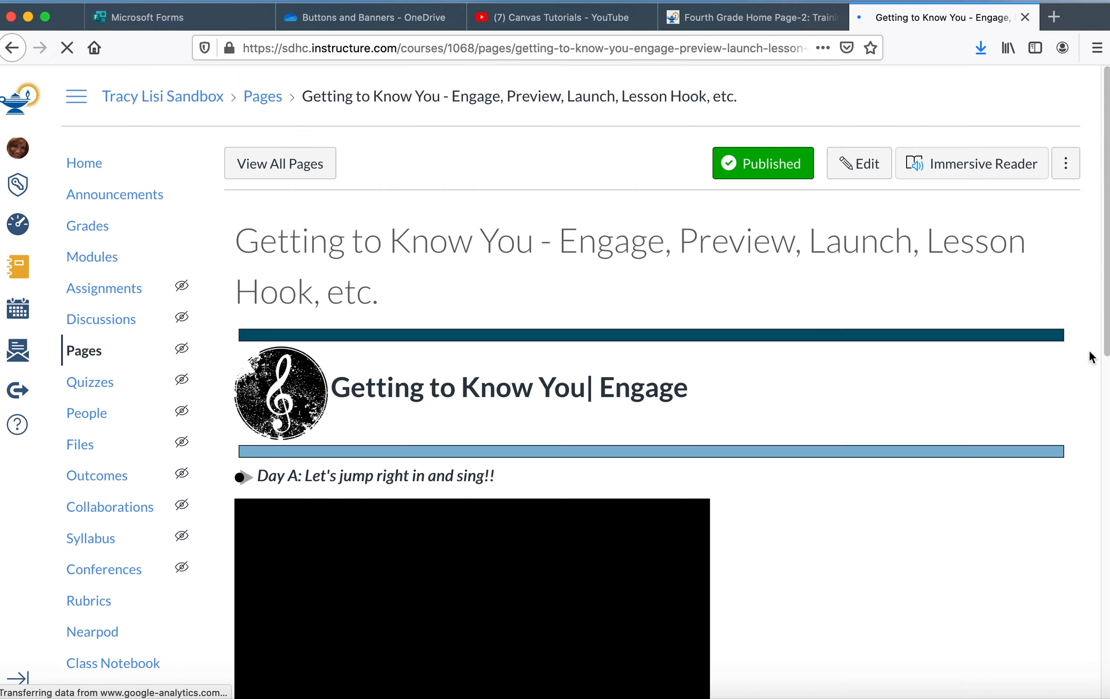
# Step: Advance to the next page, "Getting to Know You - Building Understanding - 'I Do'", and open it for editing
pyautogui.scroll(-5, 1083, 408)
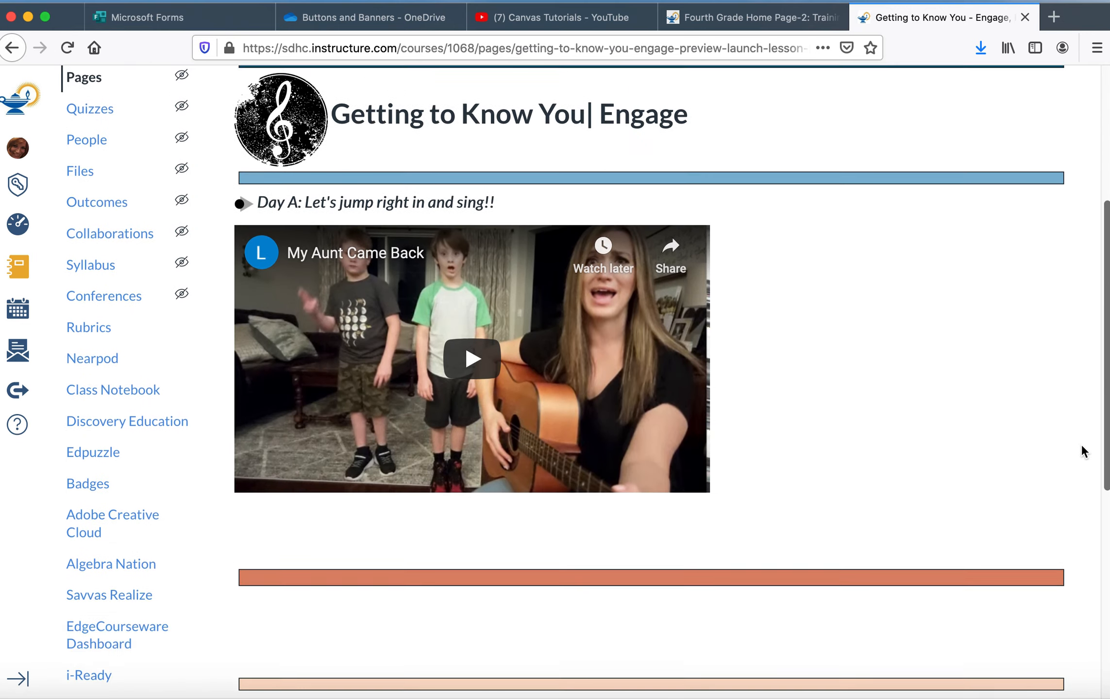
pyautogui.scroll(-3, 1080, 450)
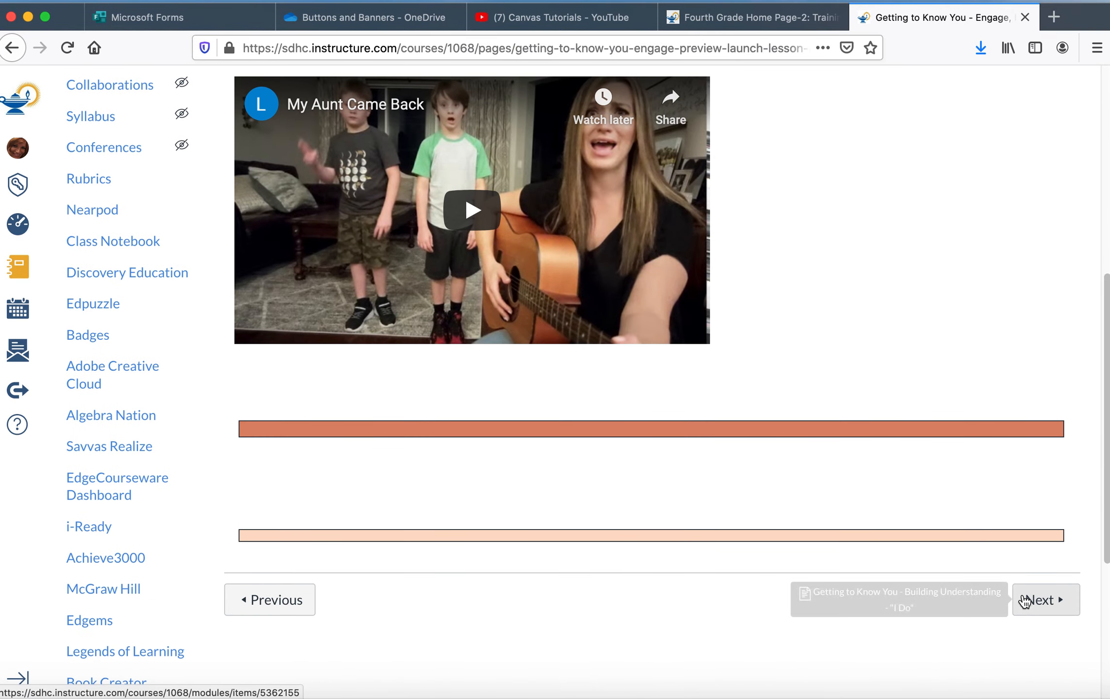
pyautogui.click(1024, 601)
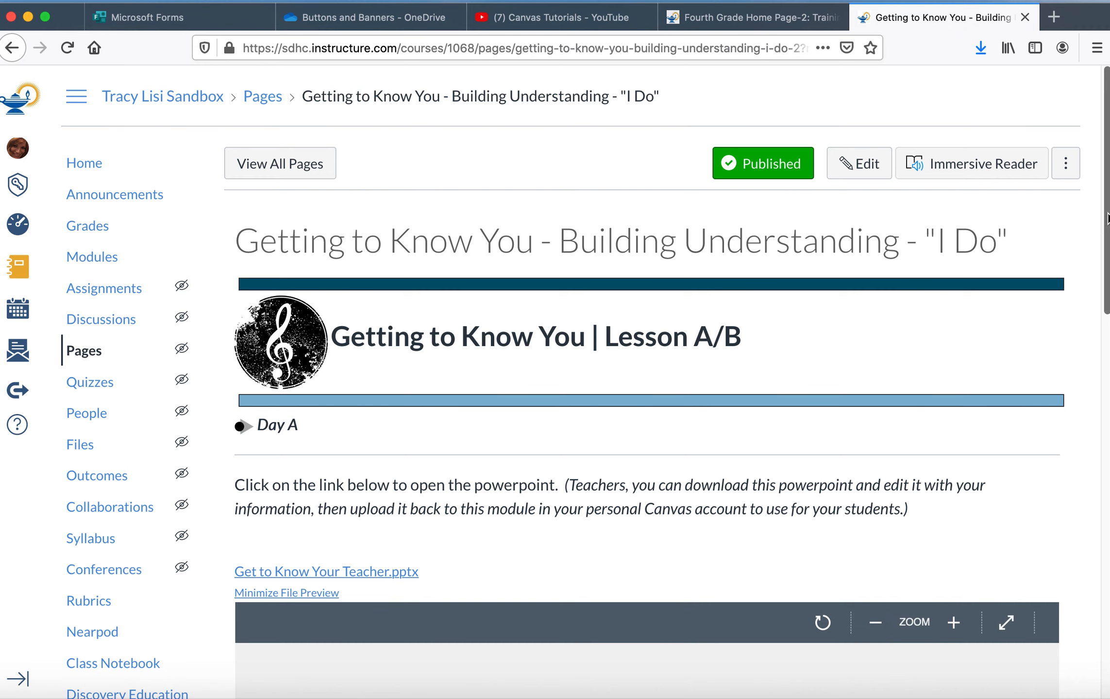
pyautogui.moveTo(1107, 220)
pyautogui.mouseDown()
pyautogui.moveTo(1100, 285)
pyautogui.moveTo(1106, 206)
pyautogui.mouseUp()
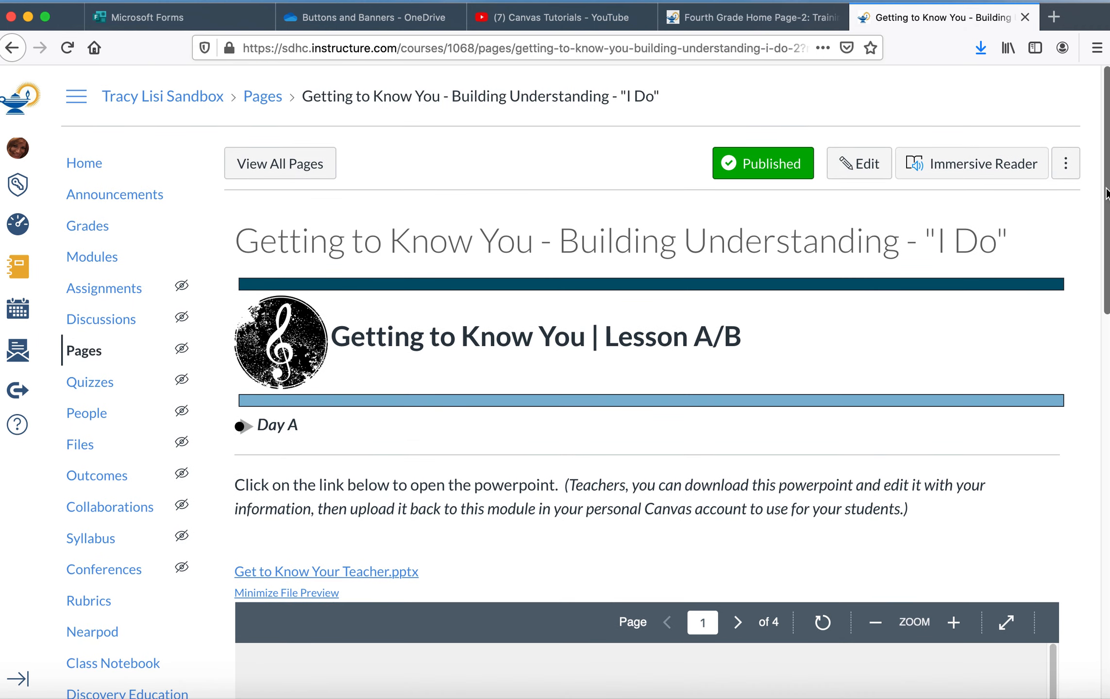
pyautogui.click(849, 167)
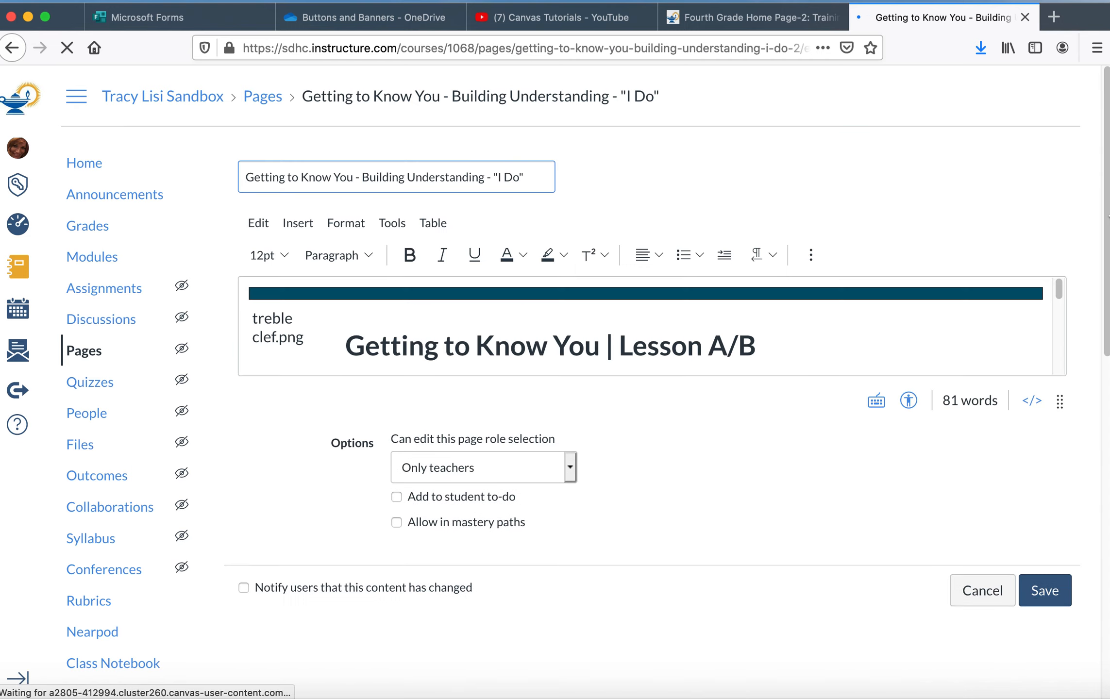
# Step: Delete the italic teachers' note following the PowerPoint instruction under Day A
pyautogui.moveTo(1057, 292); pyautogui.dragTo(1055, 316)
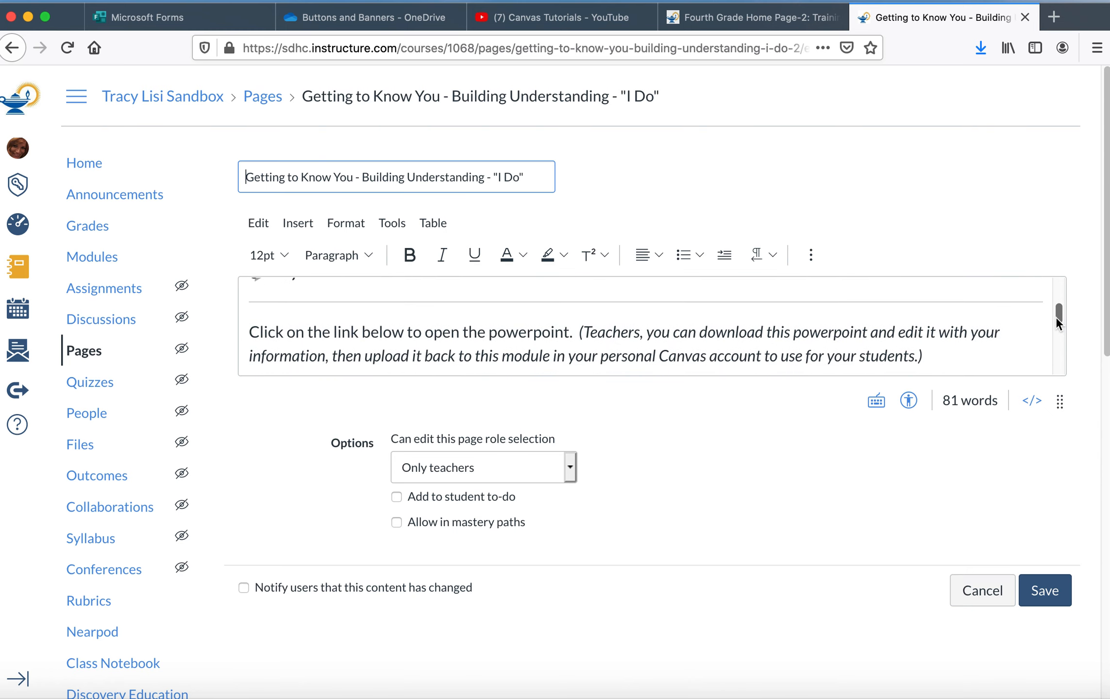
pyautogui.moveTo(578, 334); pyautogui.dragTo(950, 358)
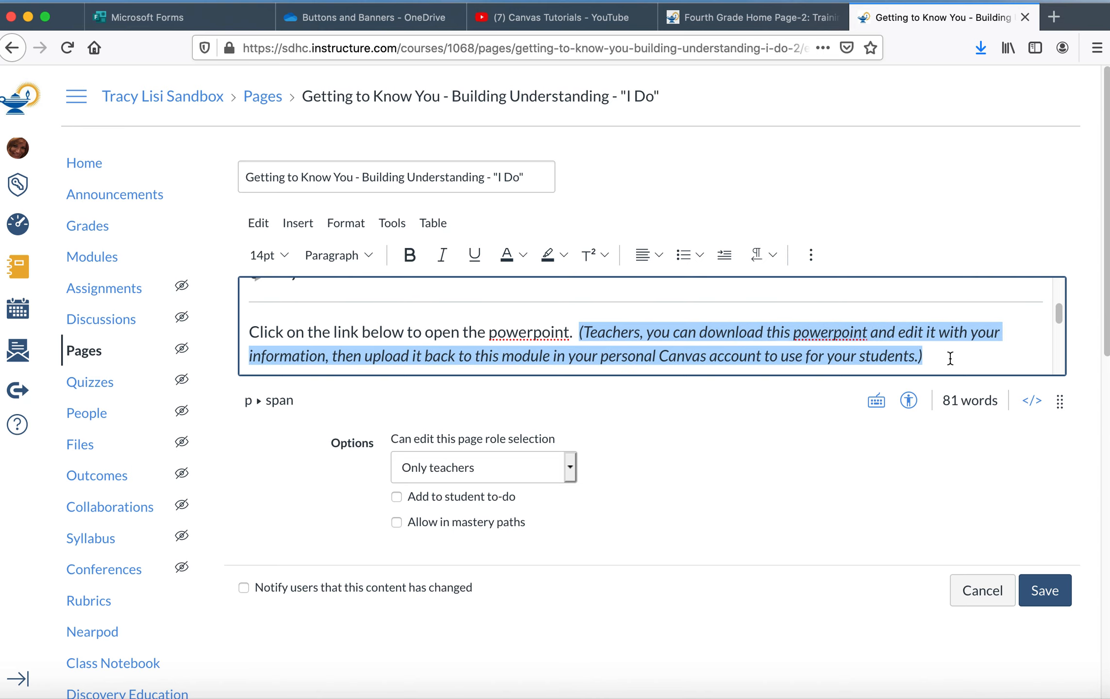
pyautogui.press('BackSpace')
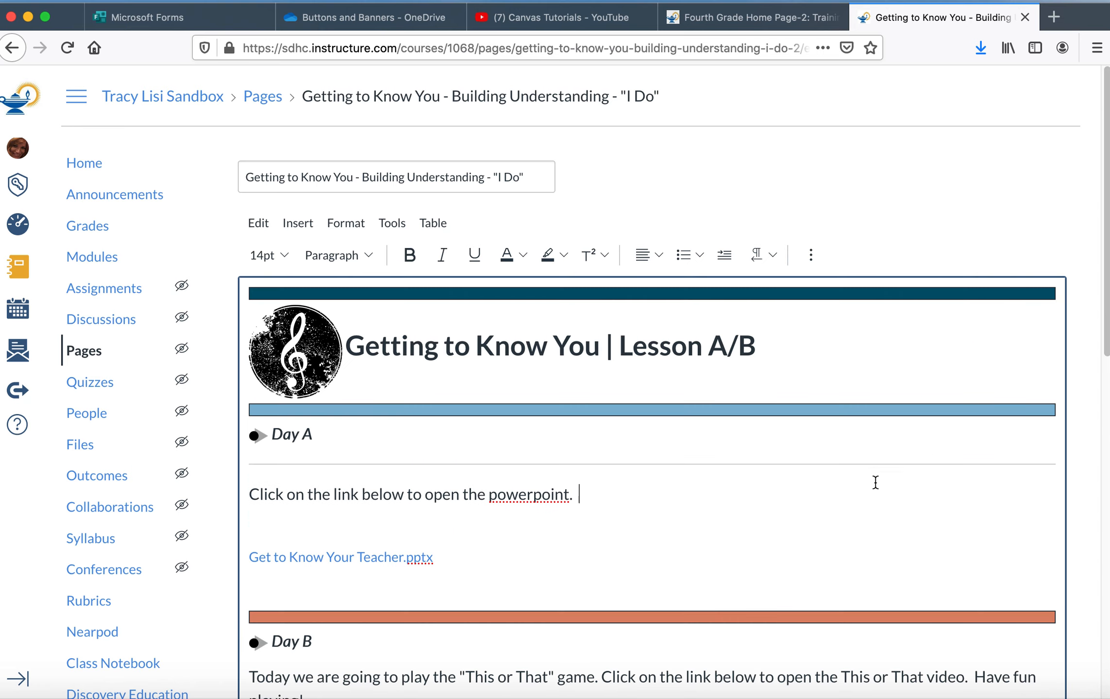
# Step: Select the "Get to Know Your Teacher.pptx" link text under Day A
pyautogui.tripleClick(464, 558)
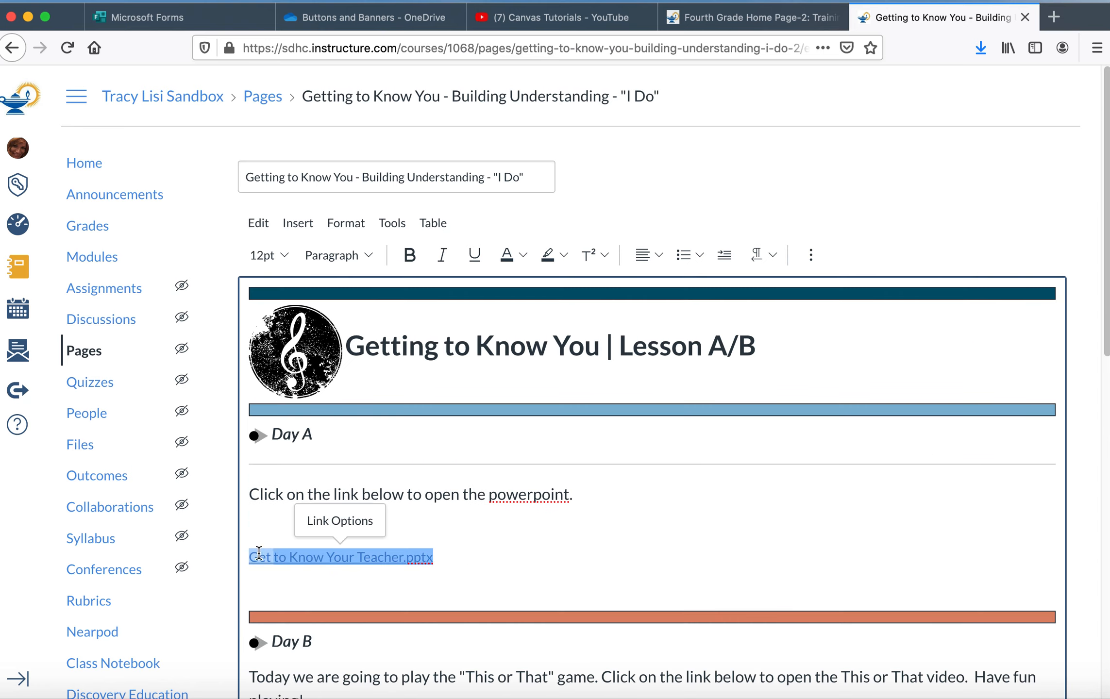
pyautogui.moveTo(259, 554); pyautogui.dragTo(237, 556)
pyautogui.click(389, 554)
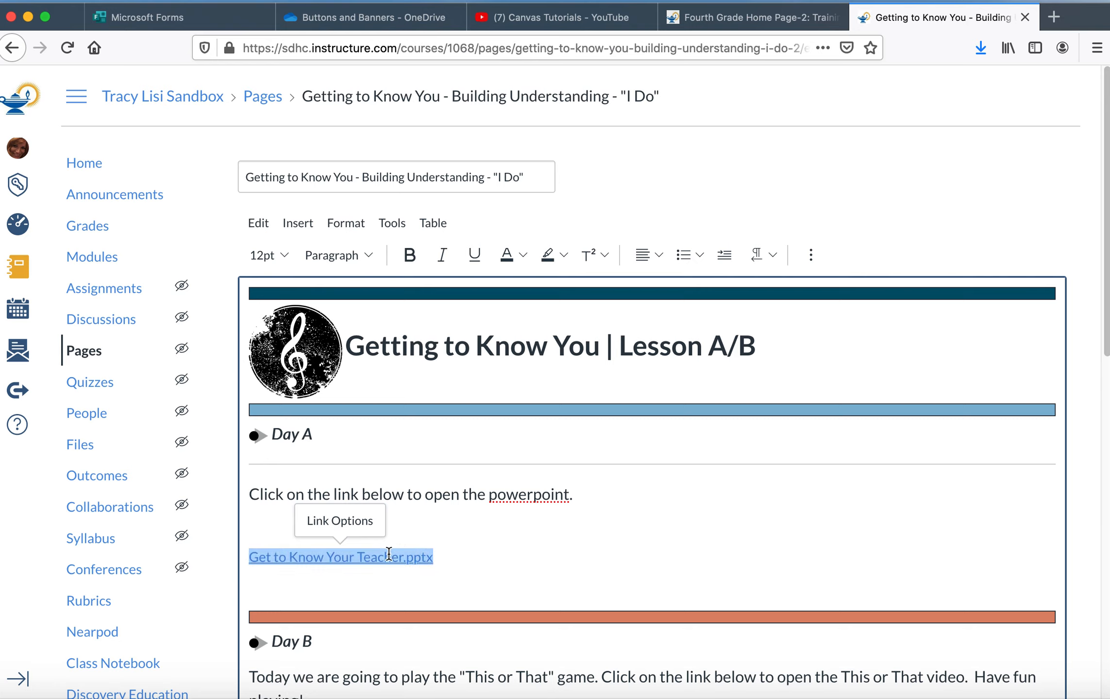
pyautogui.click(488, 584)
pyautogui.tripleClick(471, 561)
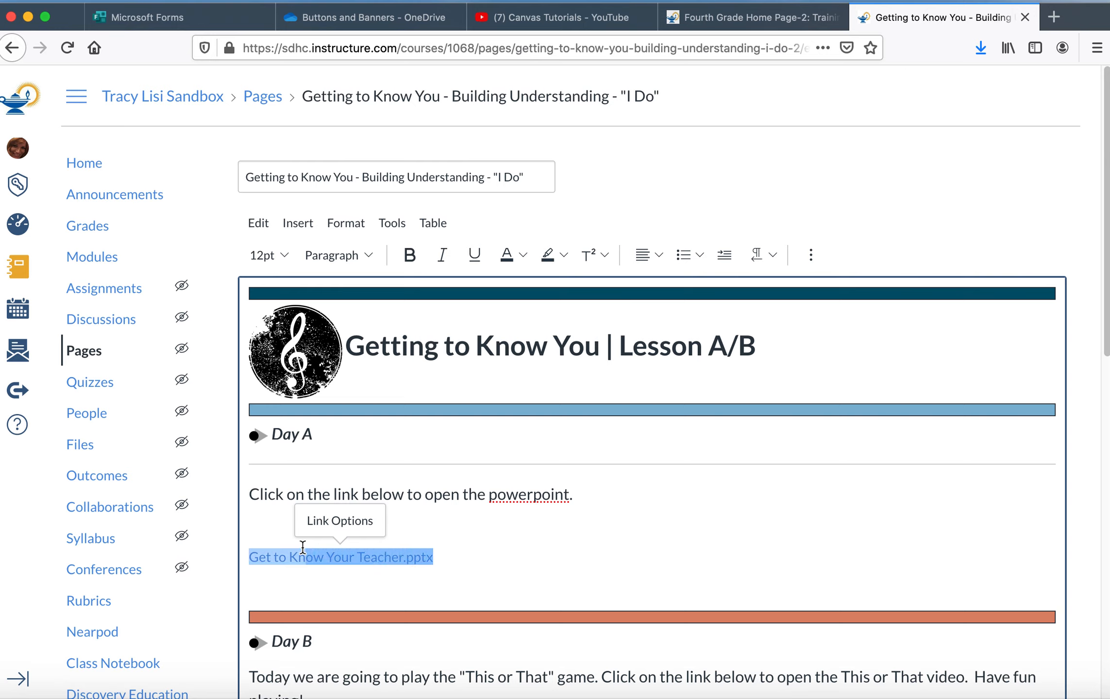
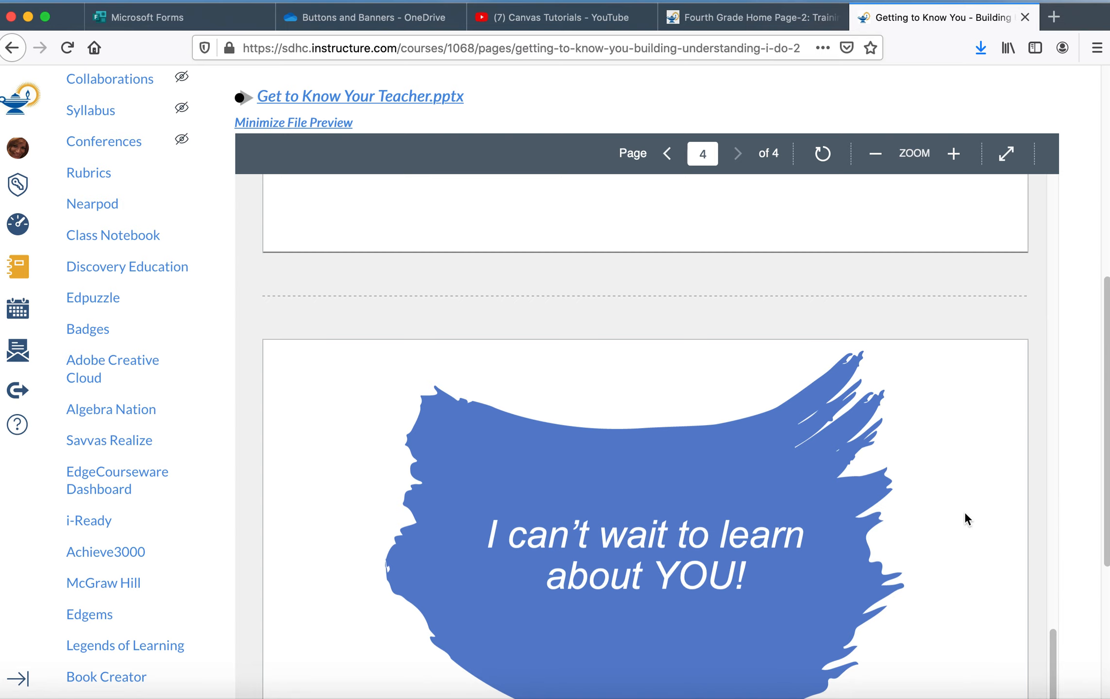
# Step: Advance to the next page, "Getting to Know You - Building Understanding - 'We Do'"
pyautogui.moveTo(1103, 461); pyautogui.dragTo(1090, 595)
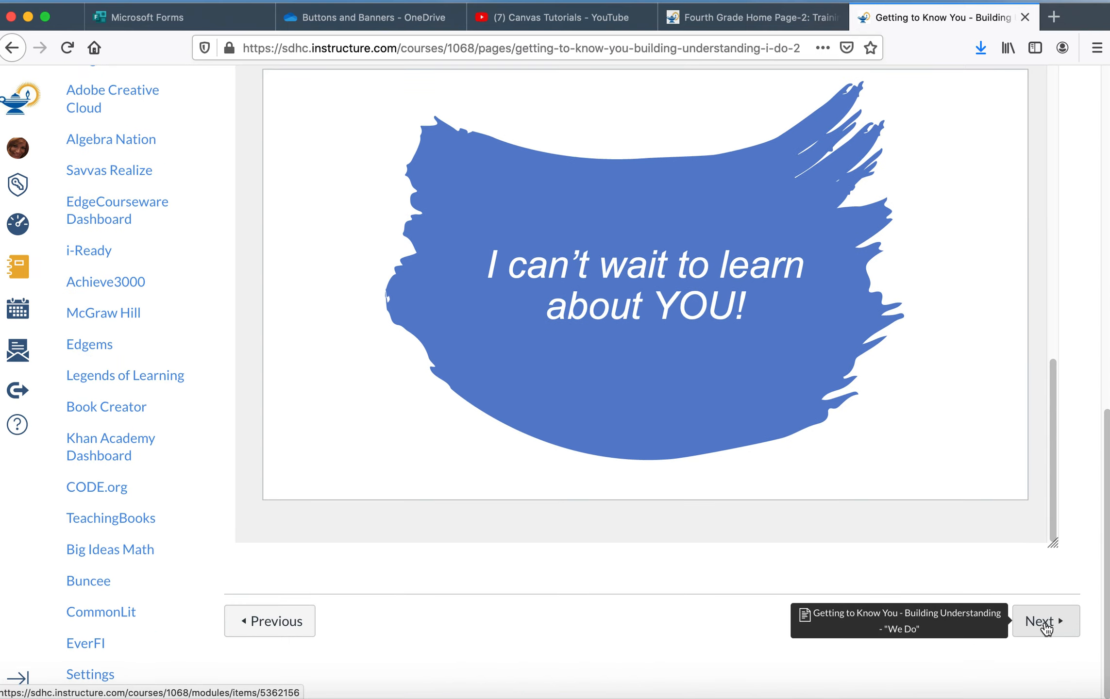
pyautogui.click(1046, 627)
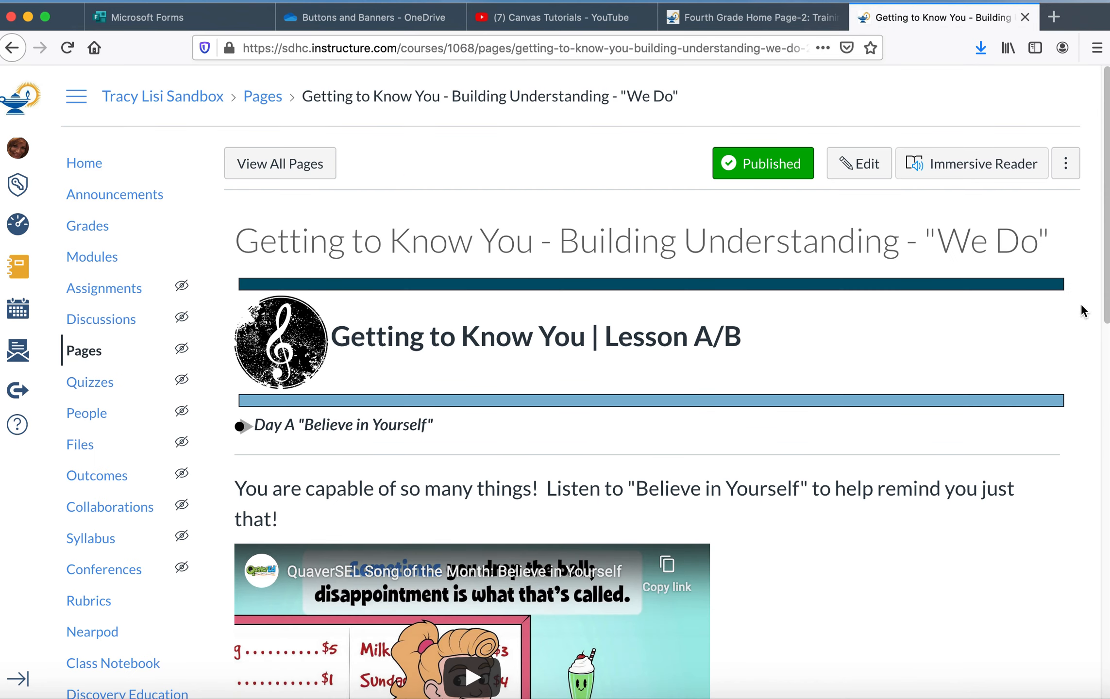
pyautogui.moveTo(1107, 277); pyautogui.dragTo(1068, 383)
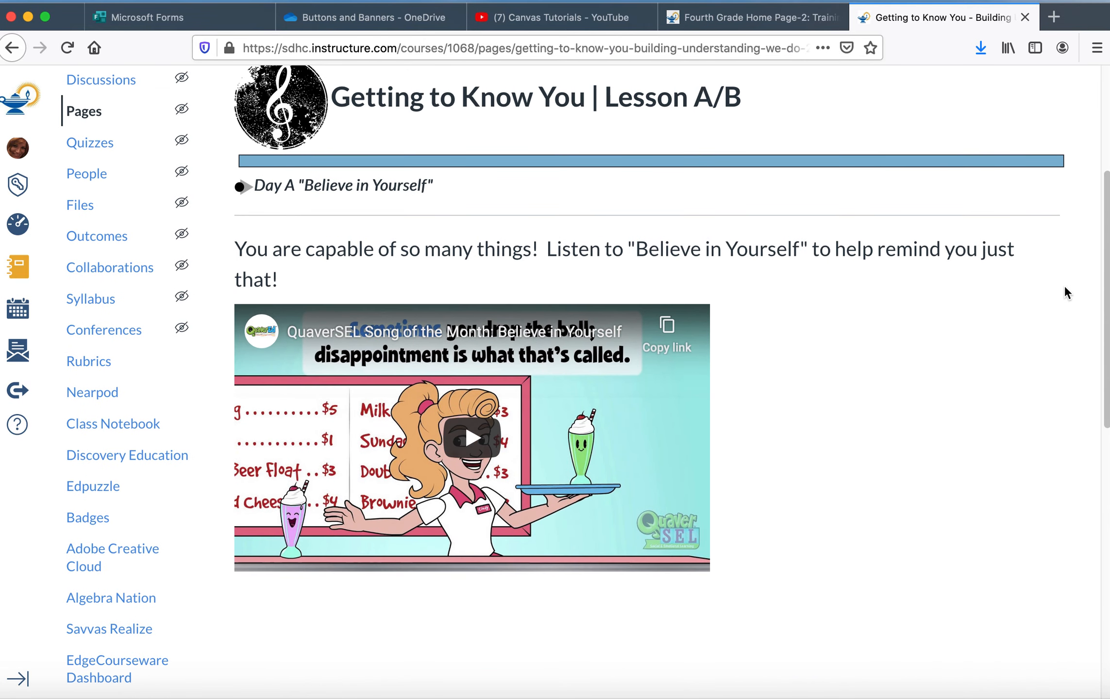
pyautogui.scroll(3, 1104, 253)
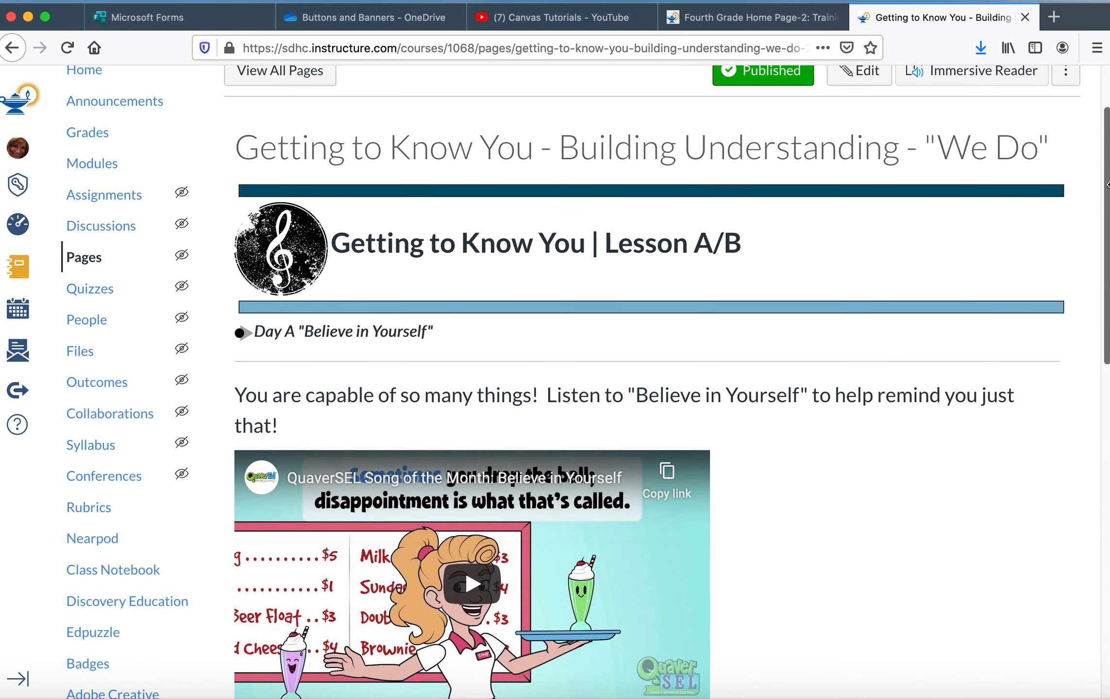
pyautogui.click(870, 83)
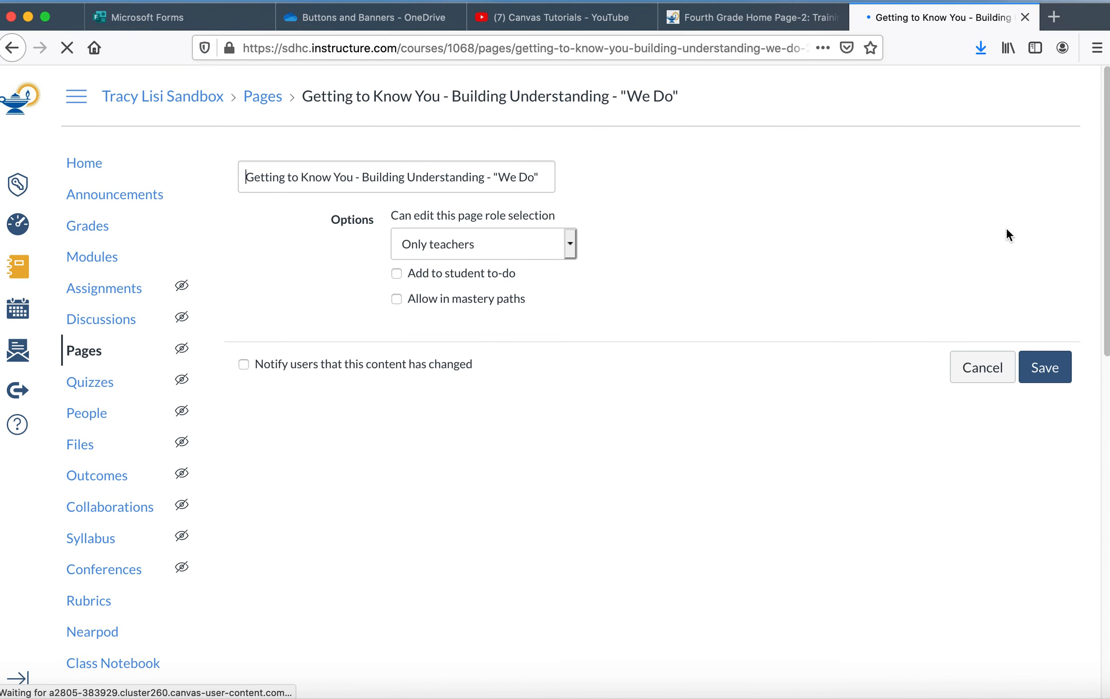
pyautogui.moveTo(1059, 291); pyautogui.dragTo(1050, 335)
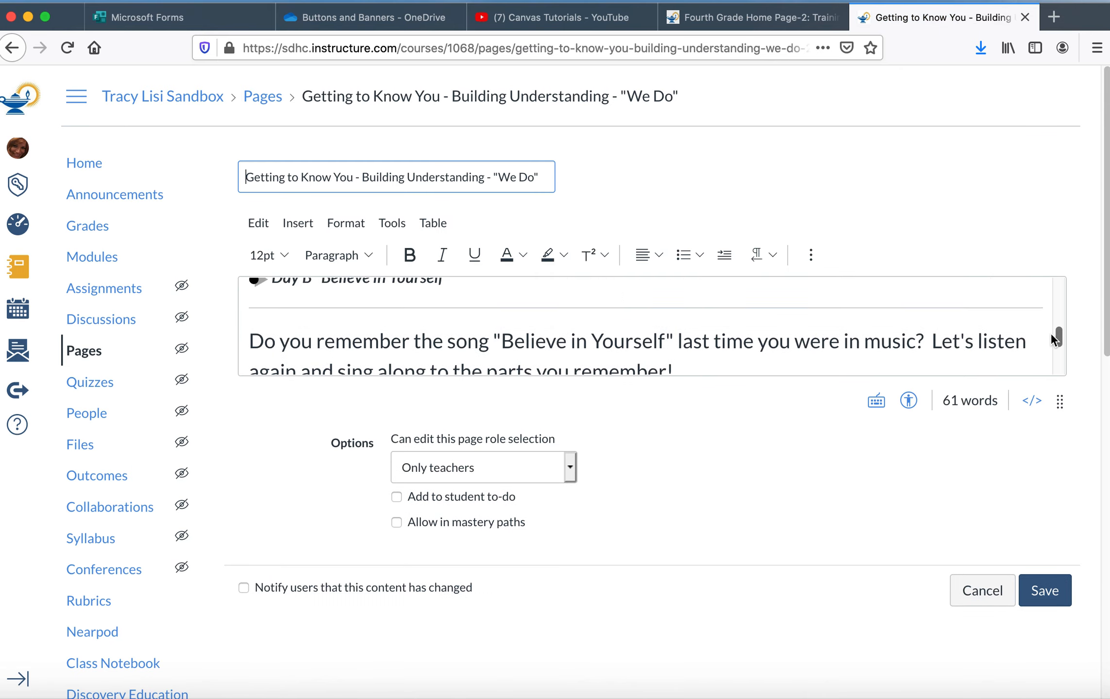
pyautogui.moveTo(251, 334); pyautogui.dragTo(547, 366)
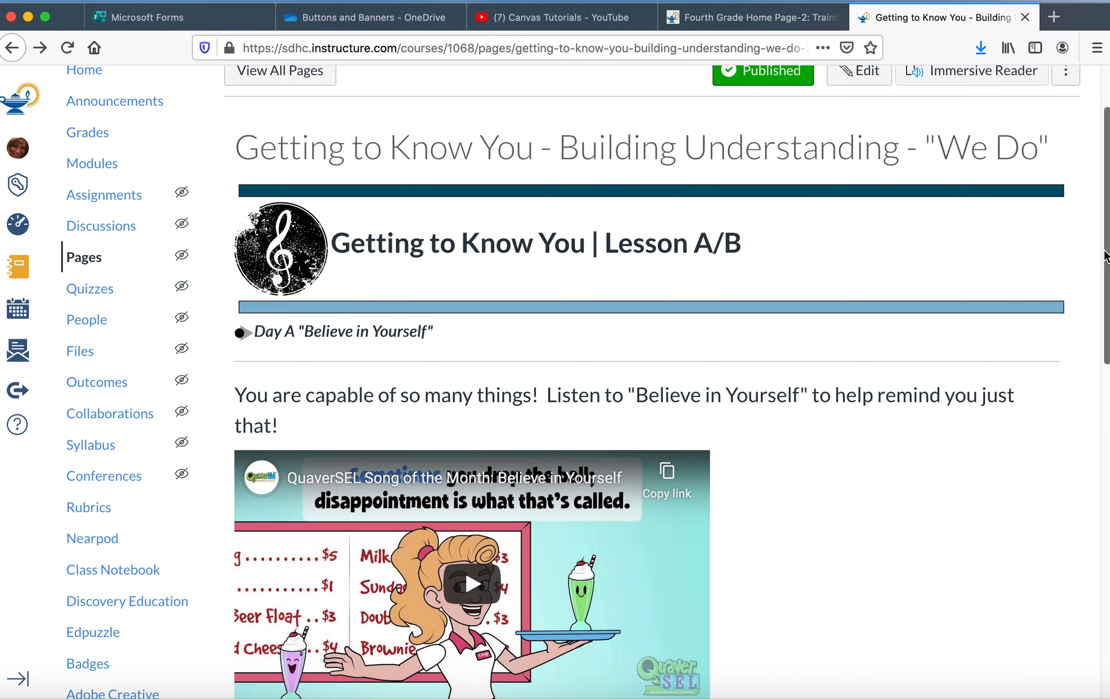
# Step: Edit the "We Do" page to delete the Day B "Believe in Yourself" heading and its sing-along paragraph, and save it
pyautogui.moveTo(1104, 256); pyautogui.dragTo(1090, 136)
pyautogui.click(869, 162)
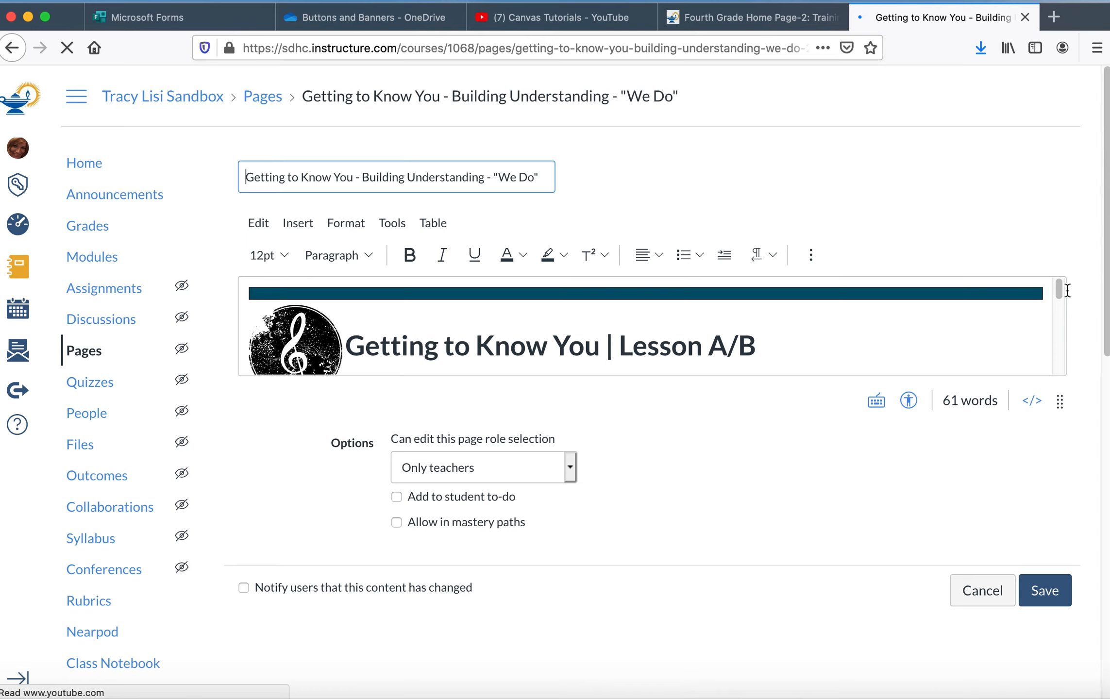
pyautogui.moveTo(1056, 292); pyautogui.dragTo(1050, 357)
pyautogui.click(655, 320)
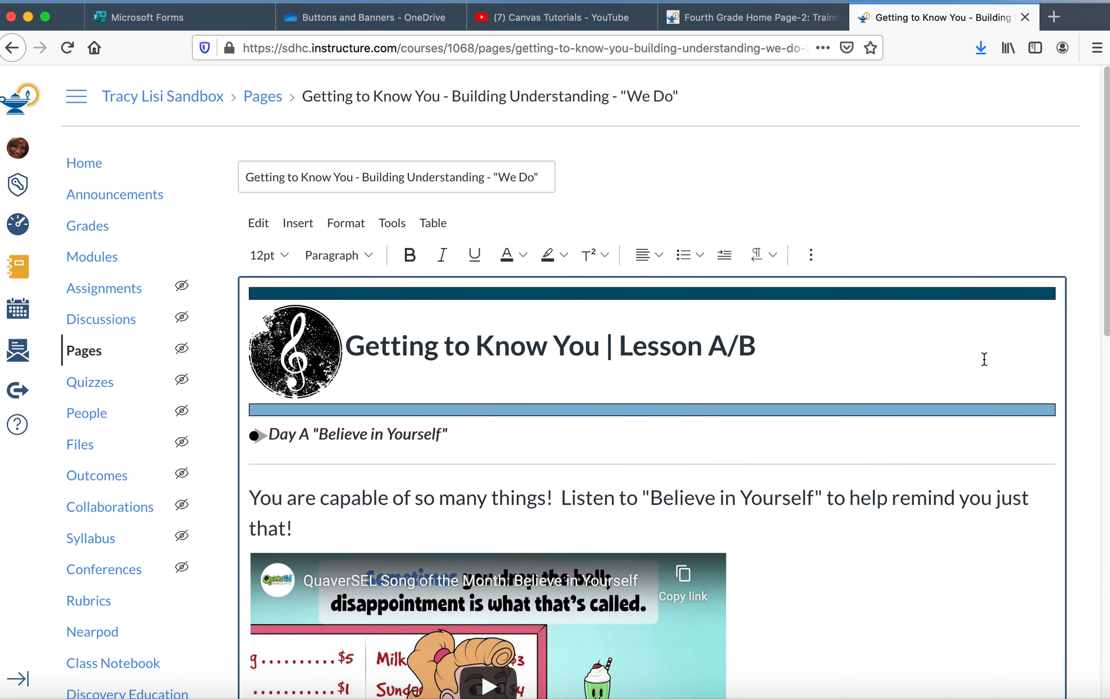
pyautogui.moveTo(1108, 347); pyautogui.dragTo(1091, 542)
pyautogui.scroll(-4, 1091, 543)
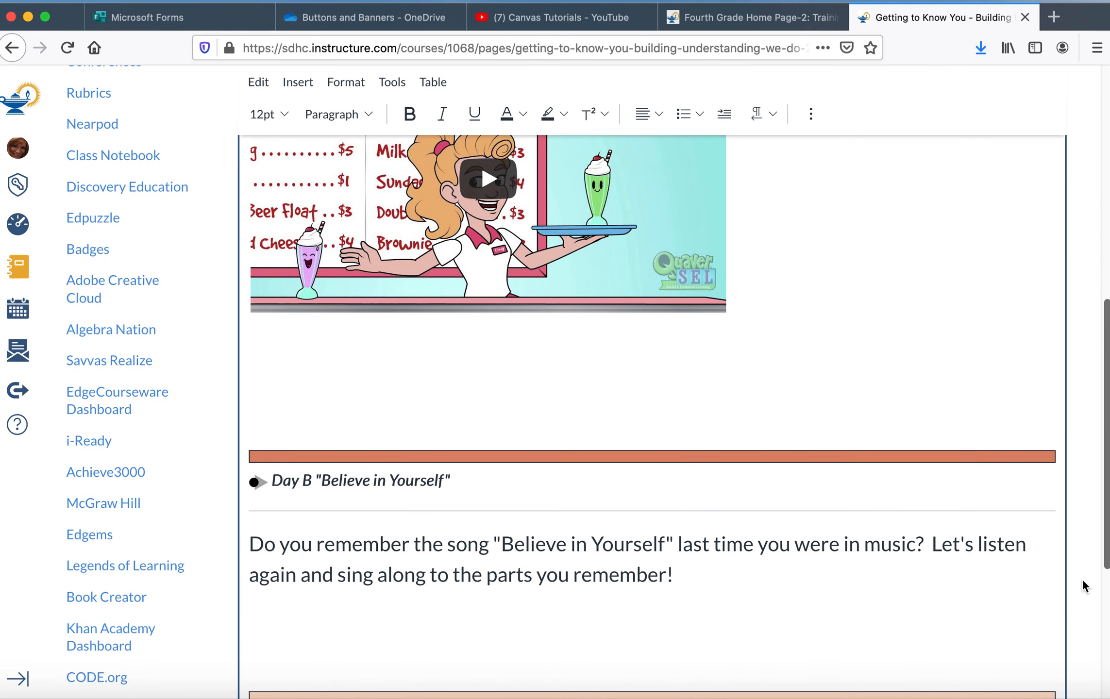
pyautogui.moveTo(273, 426); pyautogui.dragTo(679, 525)
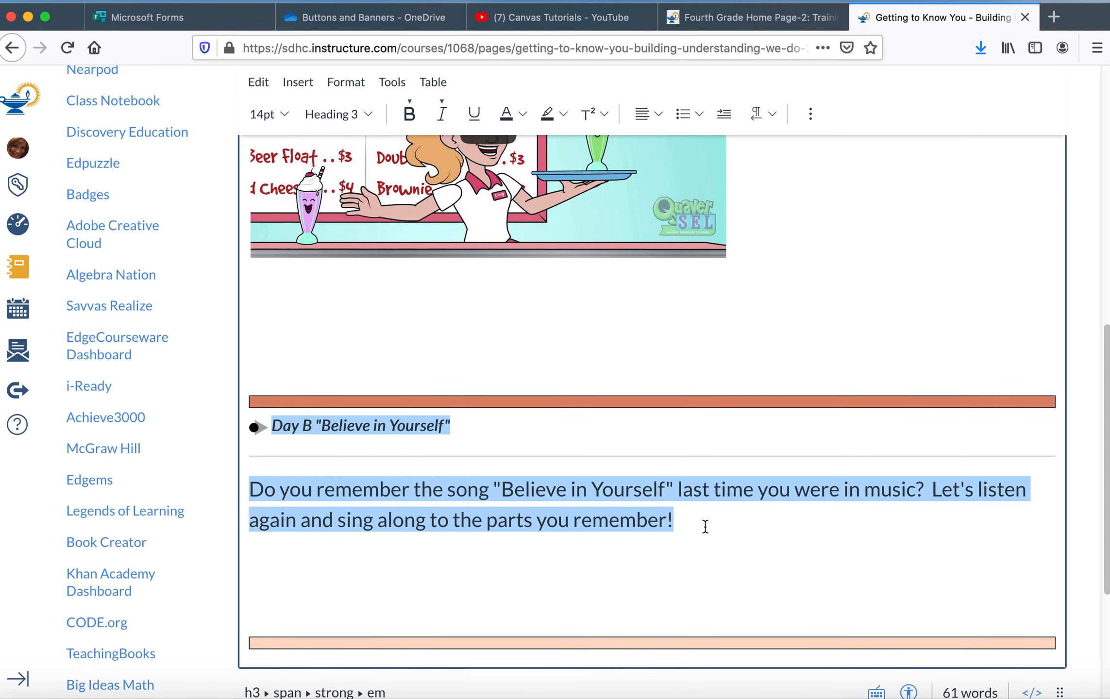
pyautogui.press('BackSpace')
pyautogui.press('BackSpace')
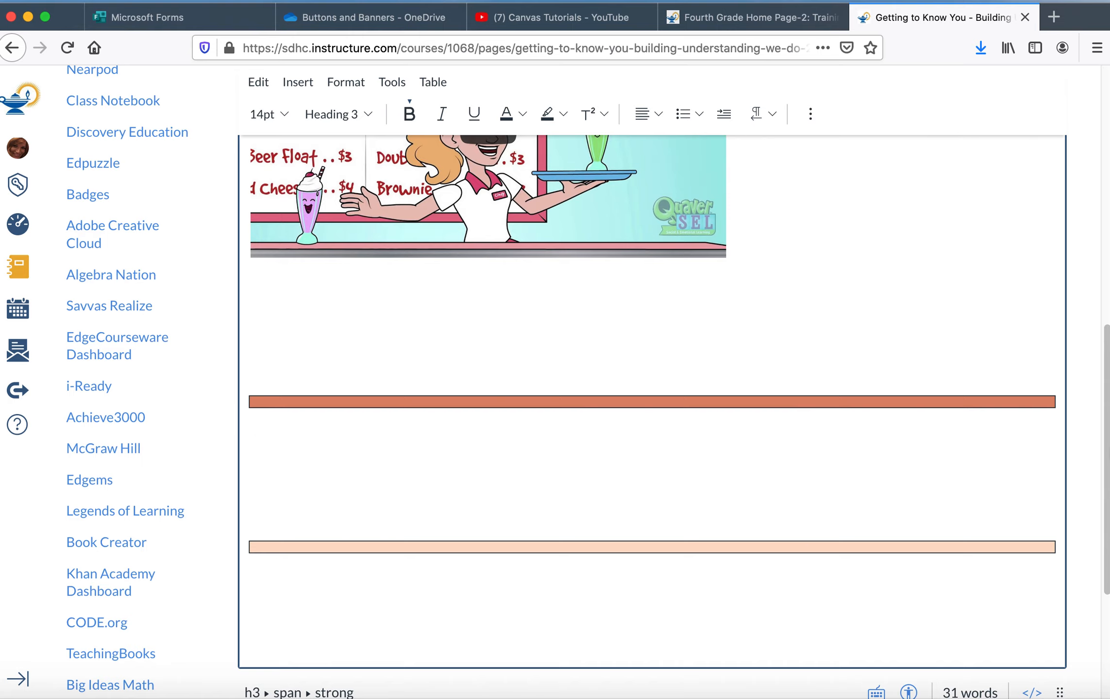
pyautogui.scroll(-4, 1103, 546)
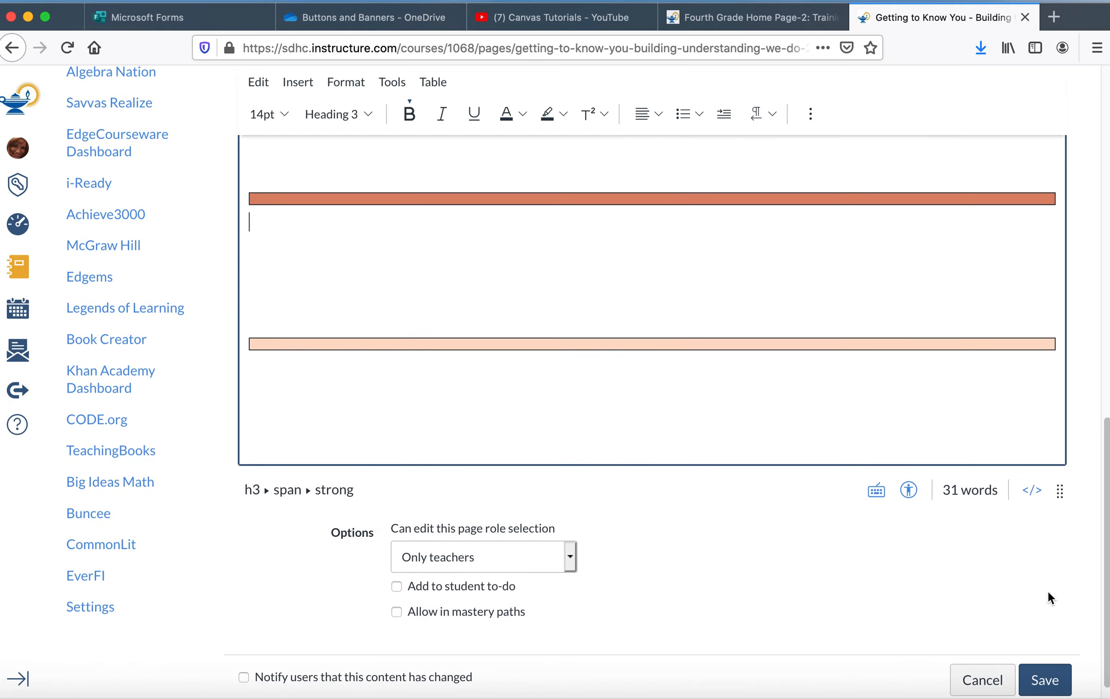
pyautogui.click(1046, 681)
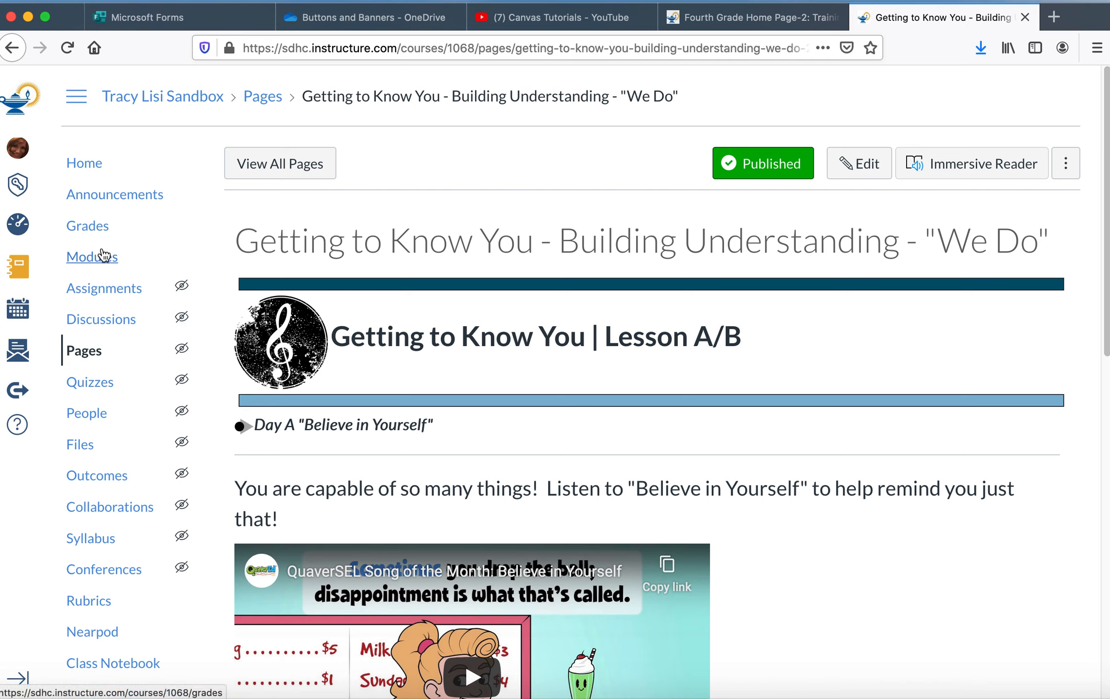
# Step: Go to Modules and rename the Getting to Know You module by appending the teacher's name to its title
pyautogui.click(102, 261)
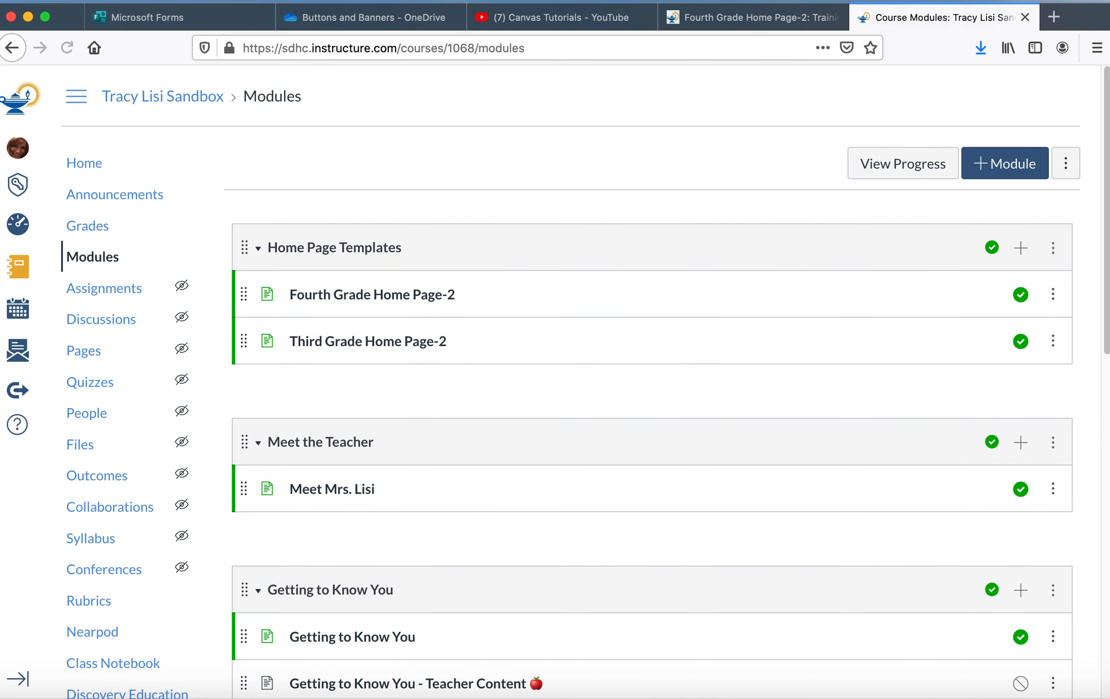
pyautogui.scroll(-5, 1105, 243)
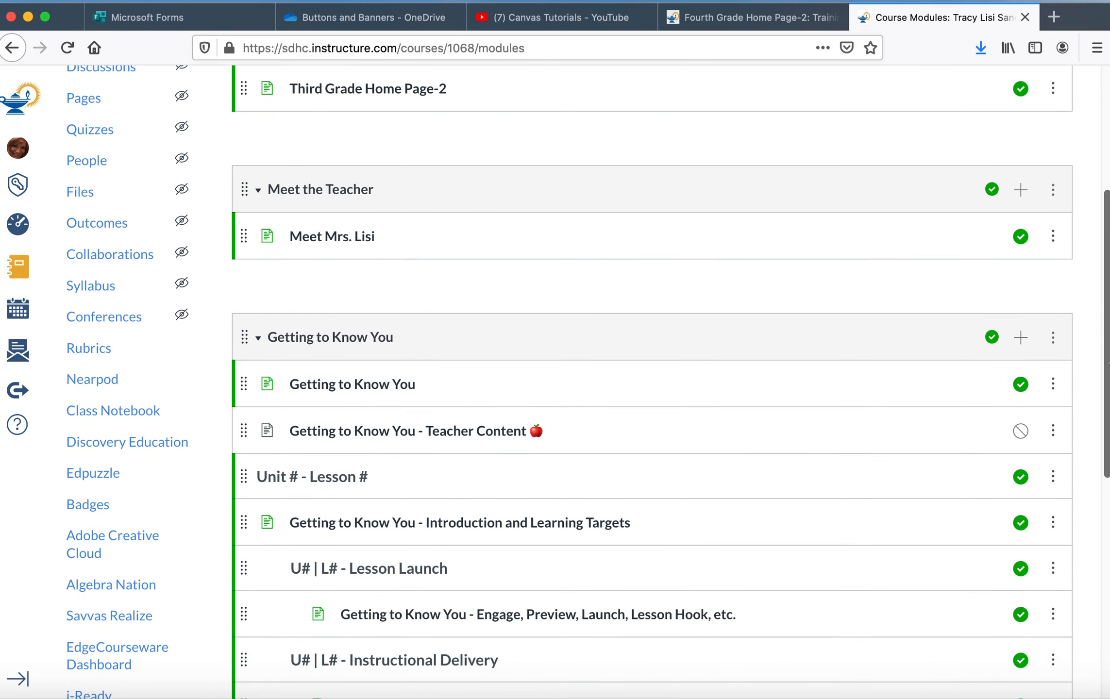
pyautogui.click(1053, 340)
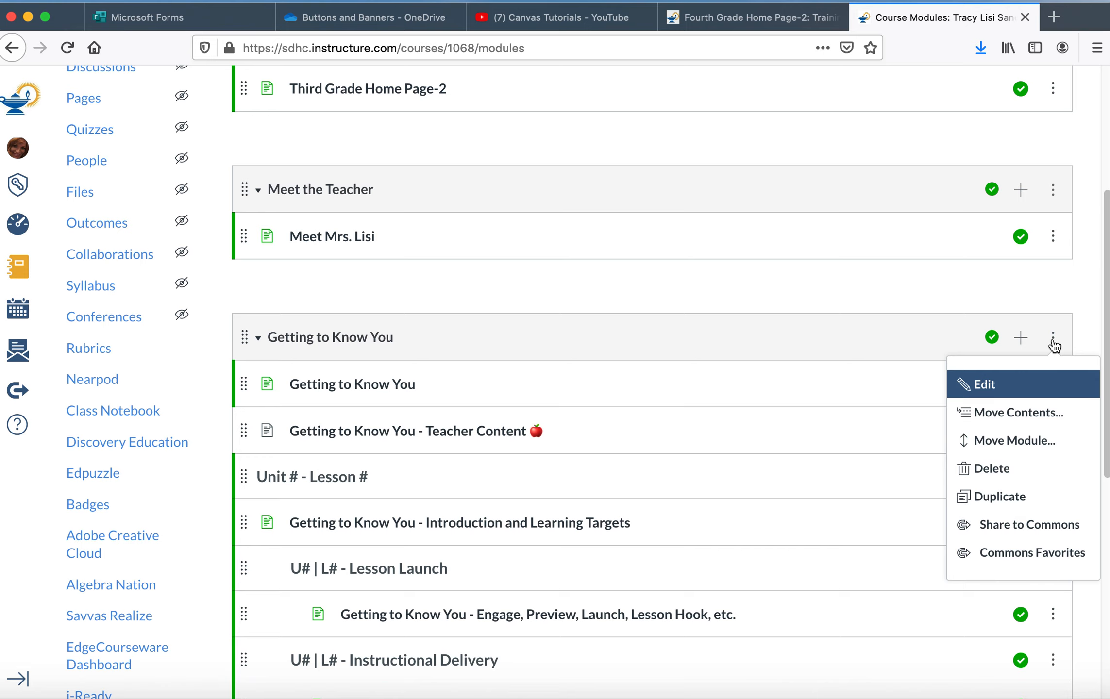
pyautogui.click(980, 385)
pyautogui.click(440, 227)
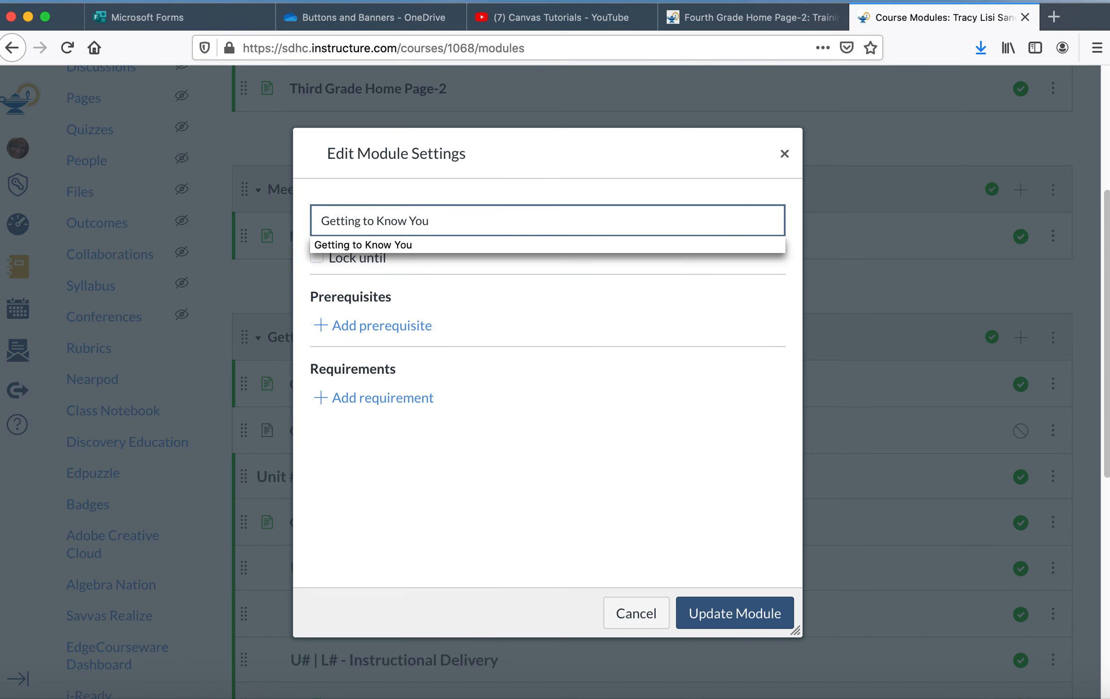
pyautogui.write('Mrs. Lisi')
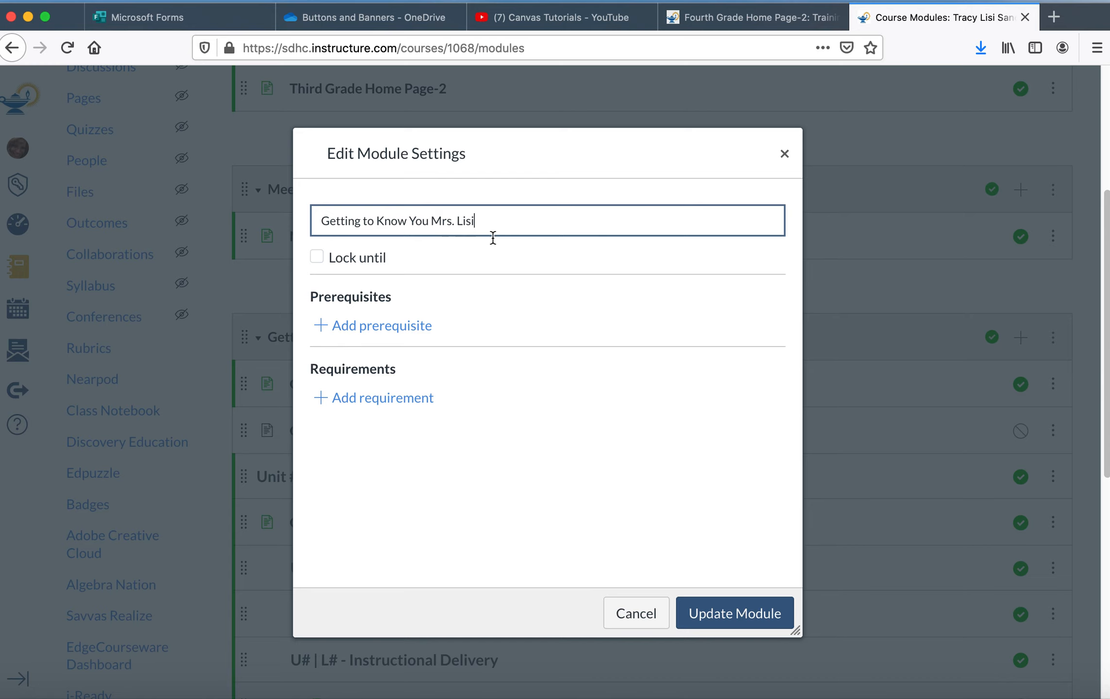
pyautogui.click(751, 612)
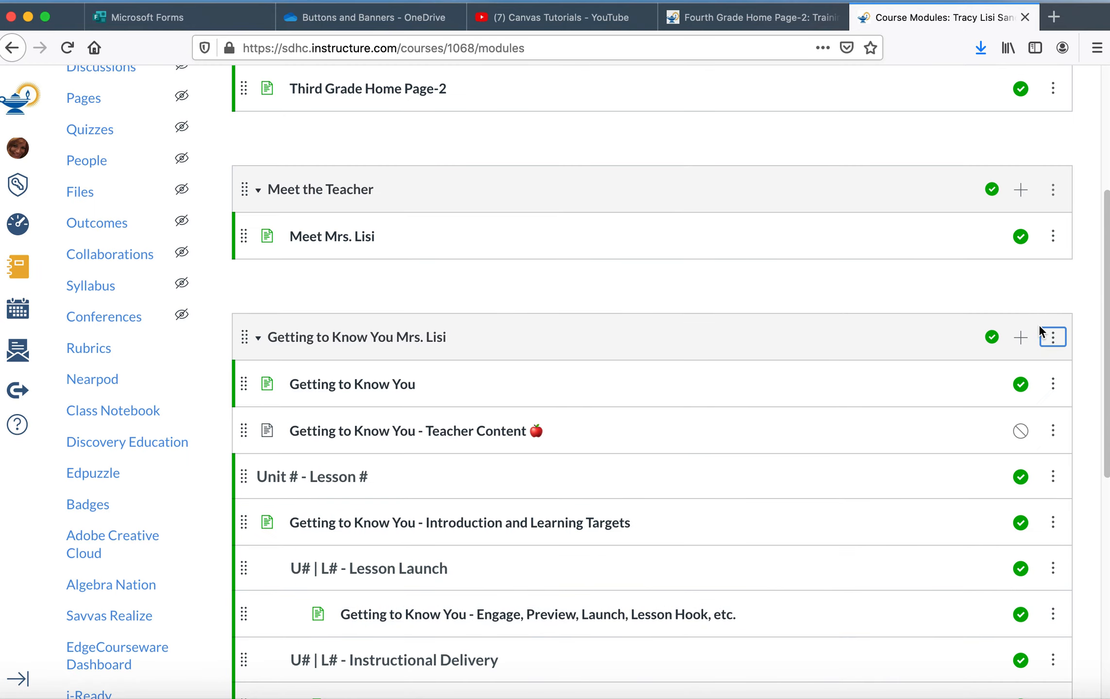
# Step: Start sharing the renamed module to Commons and restrict who can use it to Only Me
pyautogui.click(1021, 336)
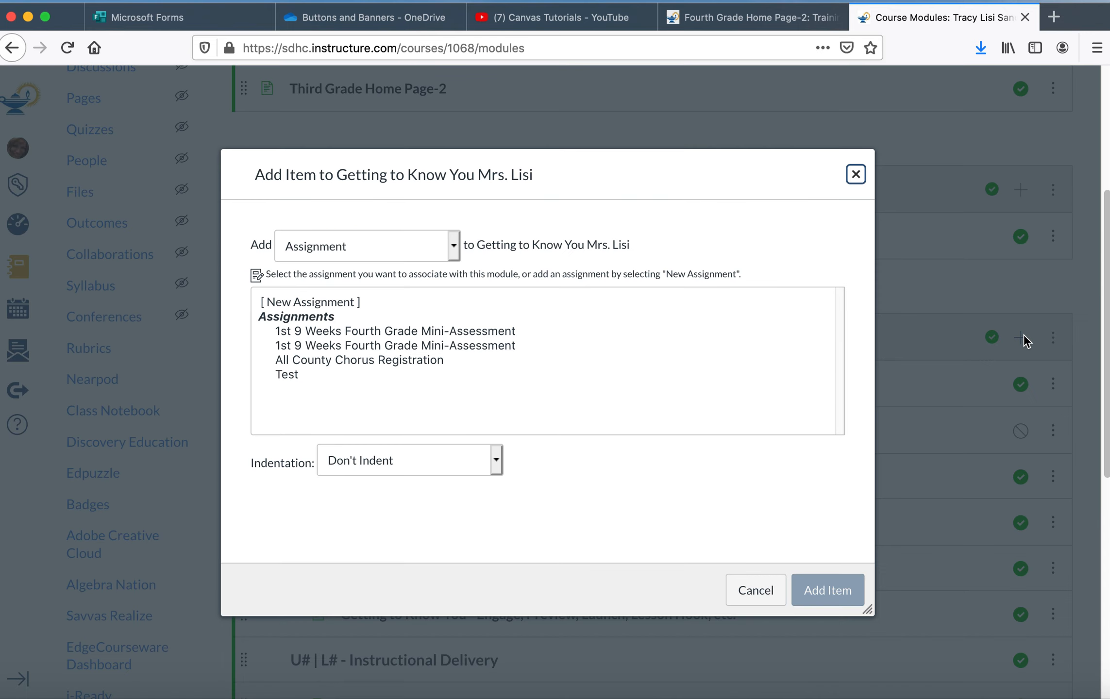
pyautogui.click(855, 174)
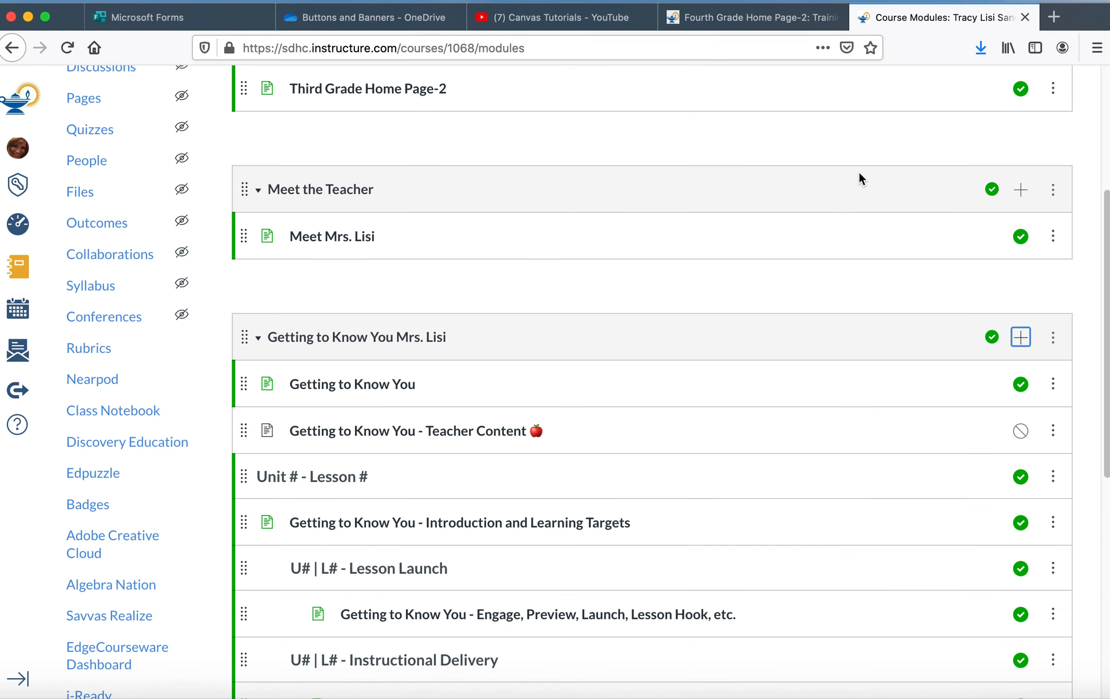
pyautogui.click(1053, 337)
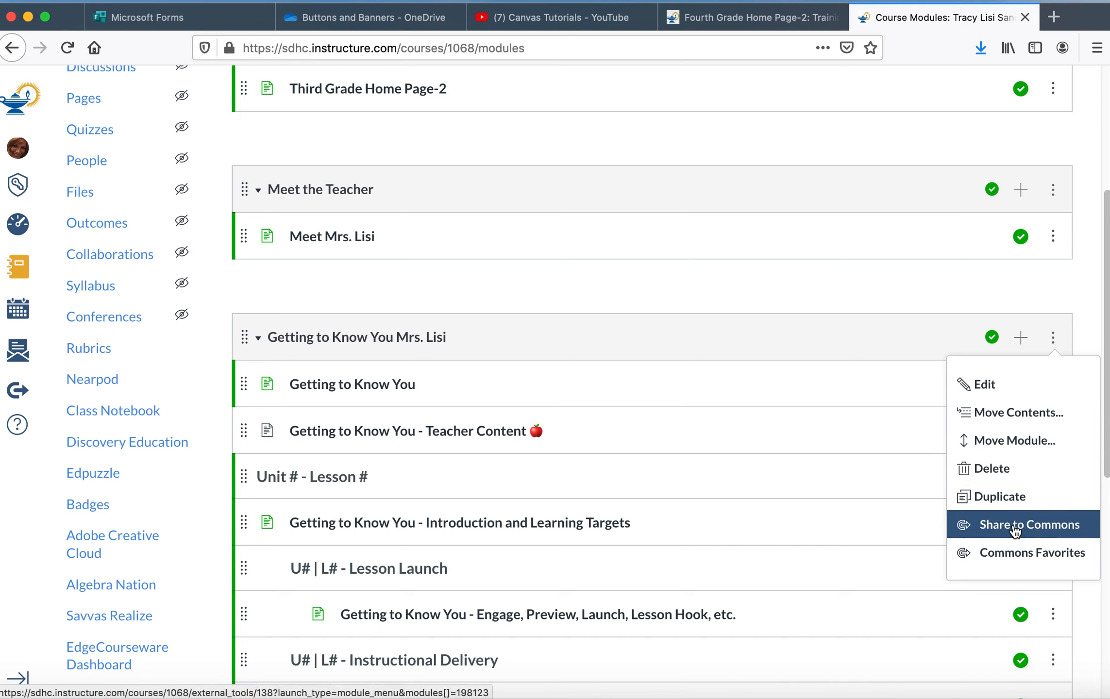
pyautogui.click(1015, 527)
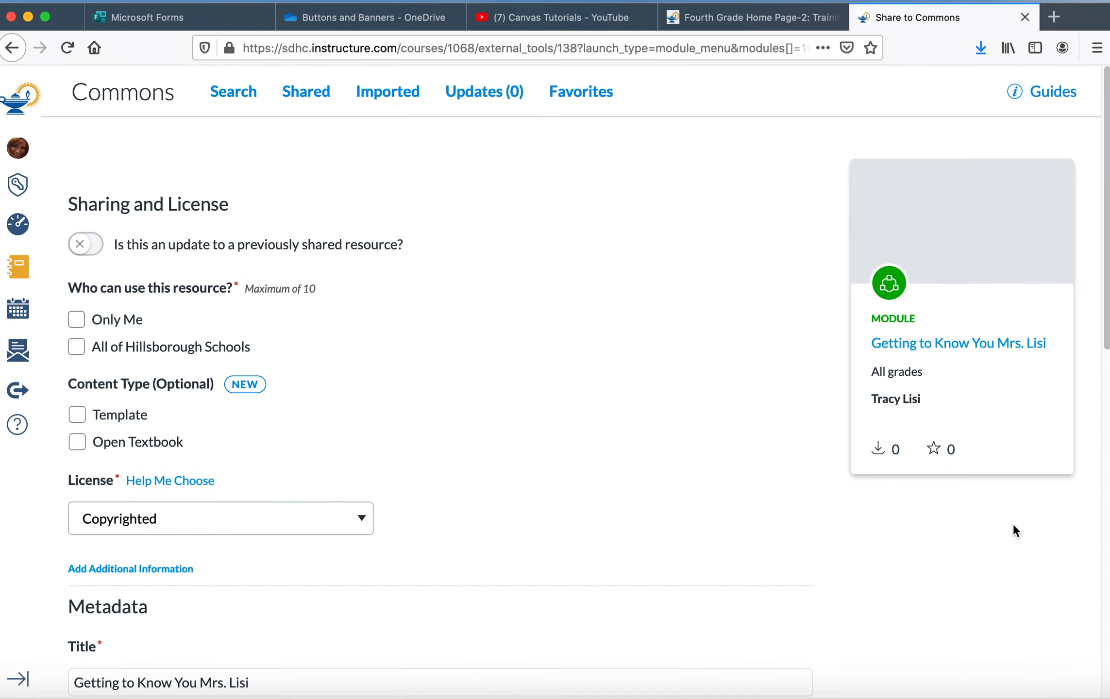
pyautogui.click(76, 320)
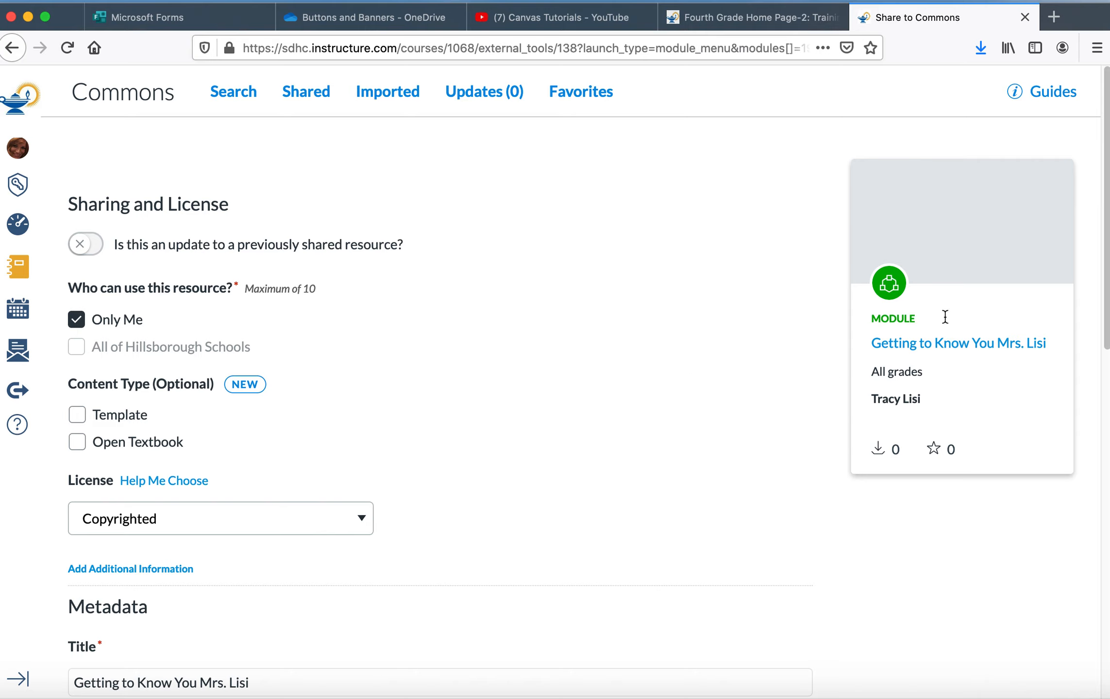
# Step: Enter "Smart Start Week" as the Commons description
pyautogui.moveTo(1107, 250); pyautogui.dragTo(1103, 389)
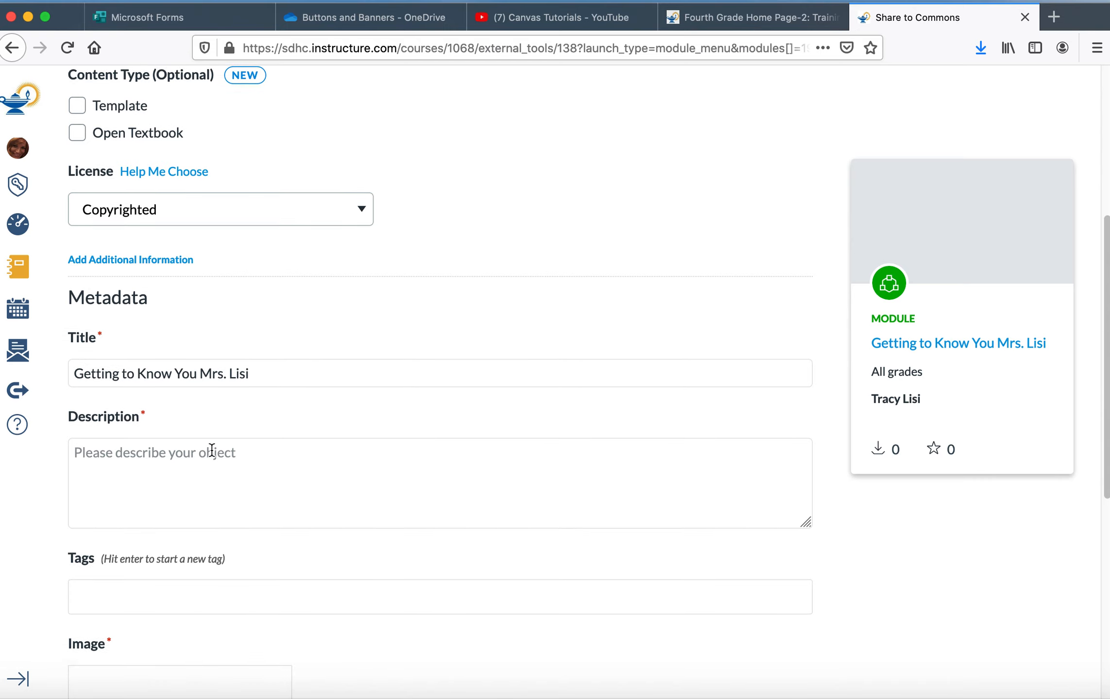
pyautogui.click(184, 456)
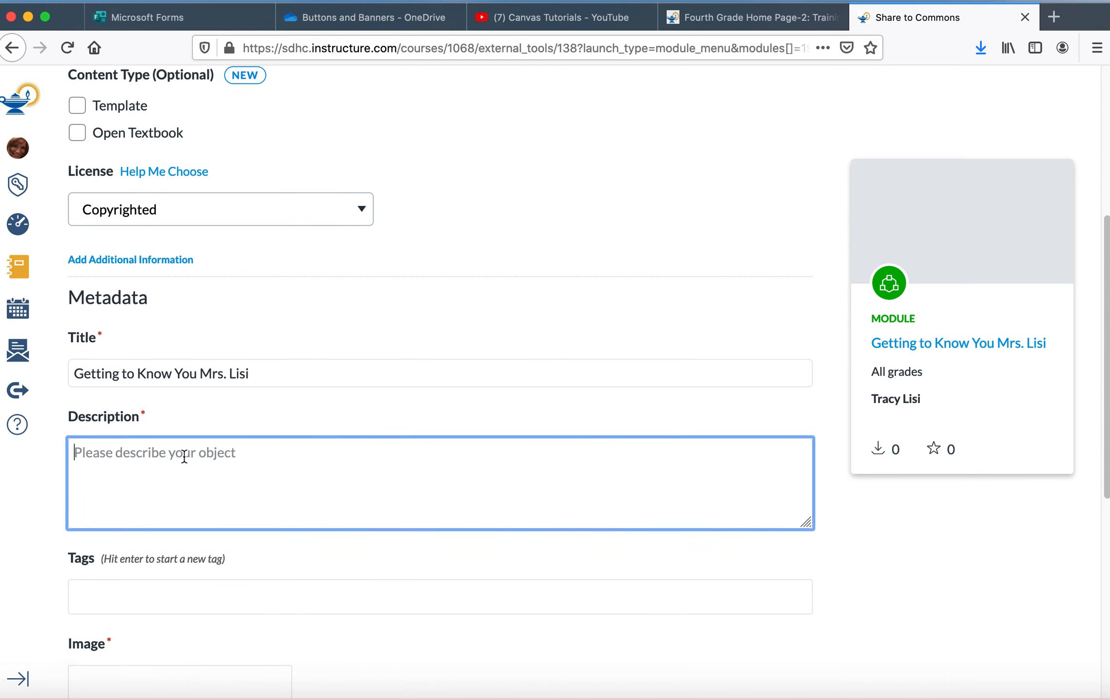
pyautogui.write('Smart Start Week')
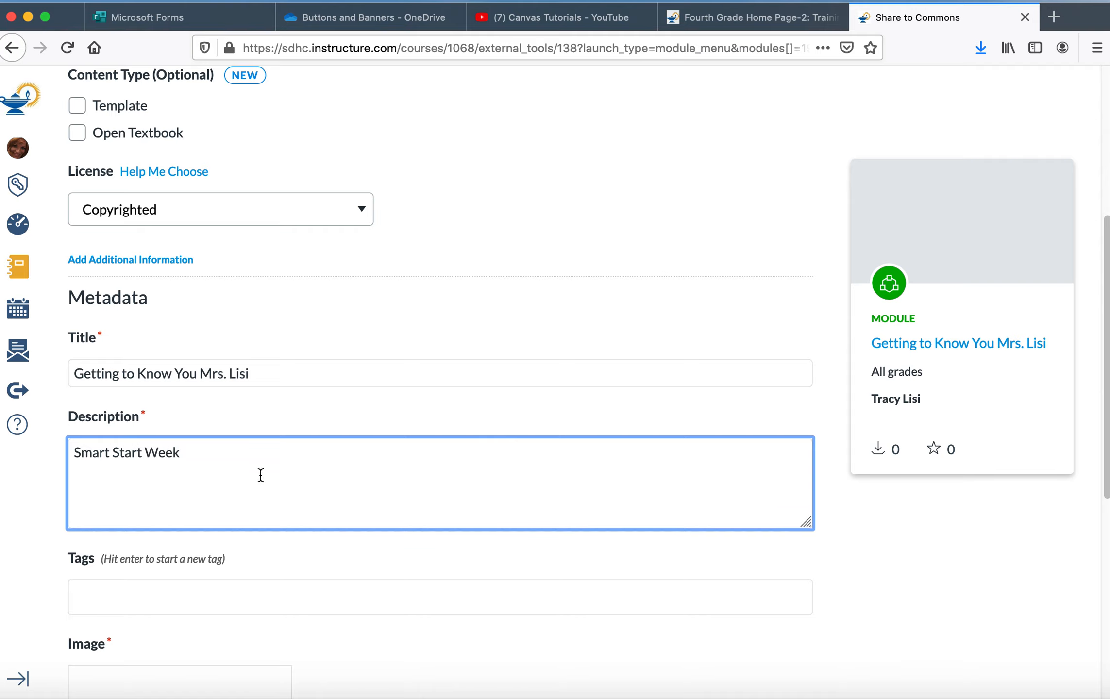
# Step: Change the share image by searching Unsplash for music and choosing the yellow headphones photo
pyautogui.scroll(-5, 1105, 469)
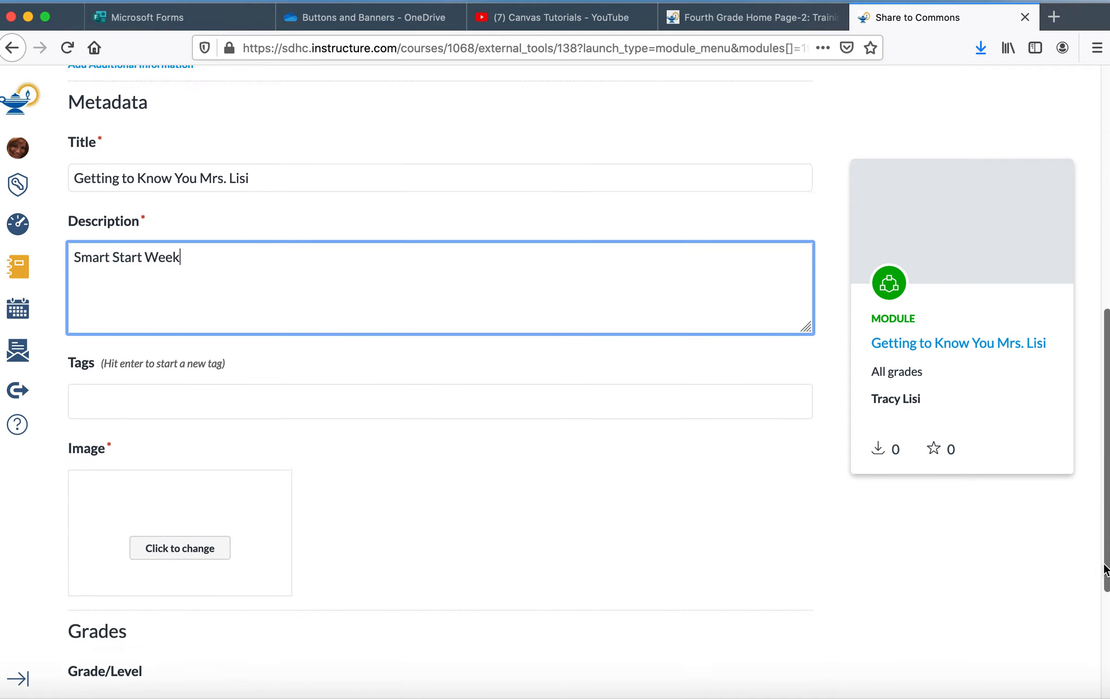
pyautogui.click(184, 526)
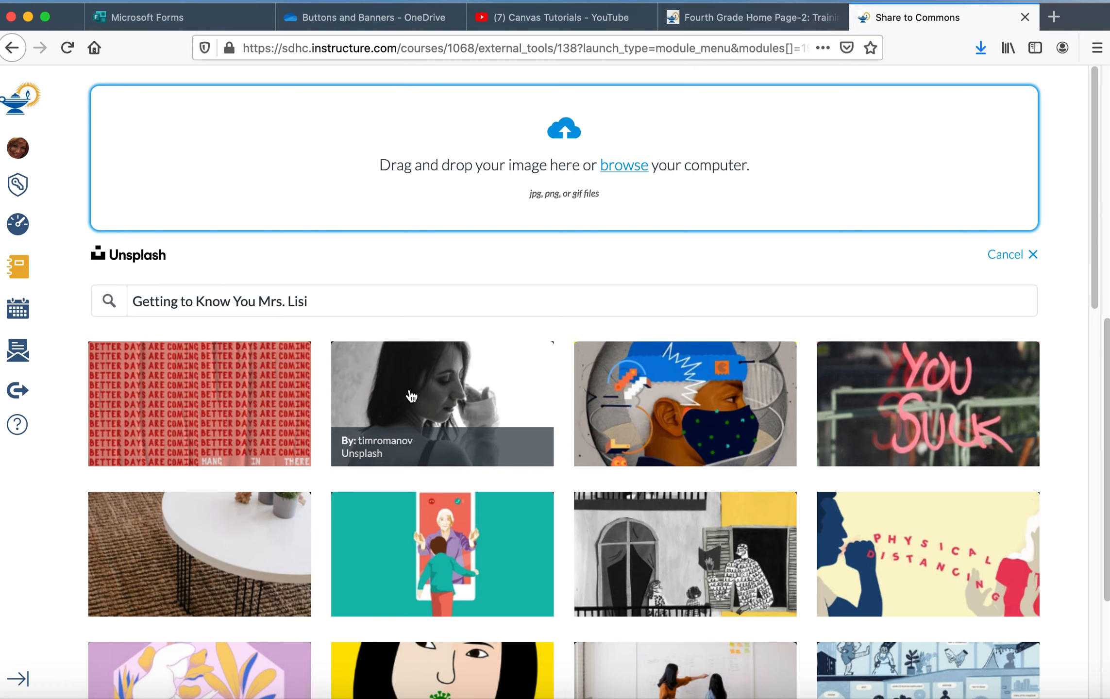
pyautogui.moveTo(325, 302); pyautogui.dragTo(99, 301)
pyautogui.write('music')
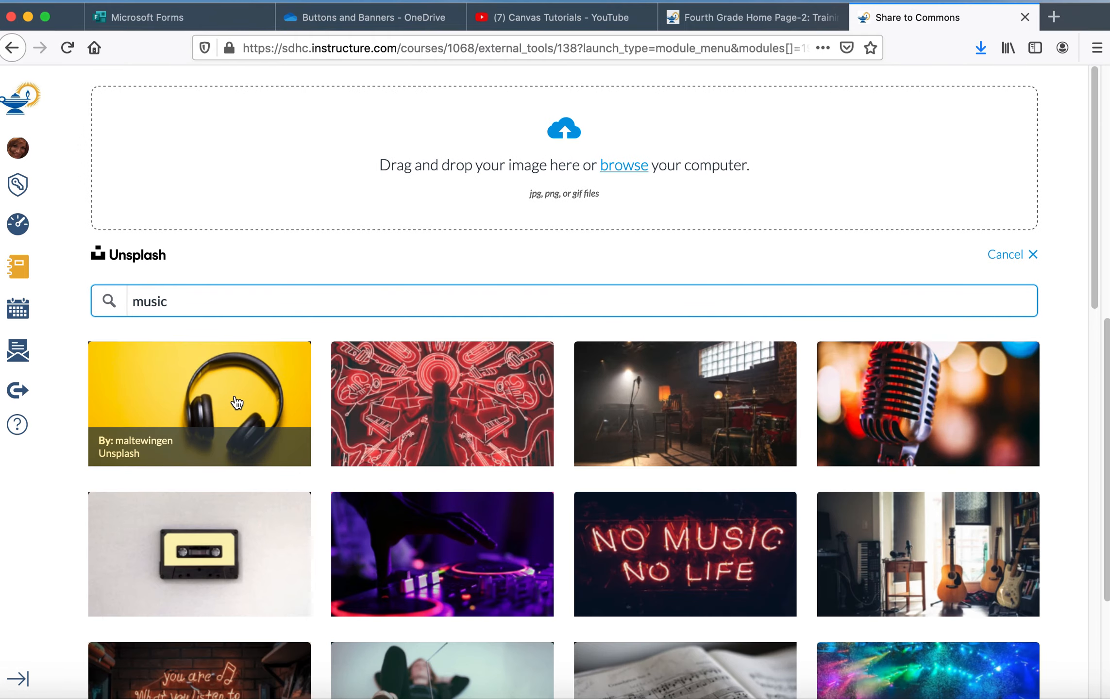
pyautogui.click(236, 403)
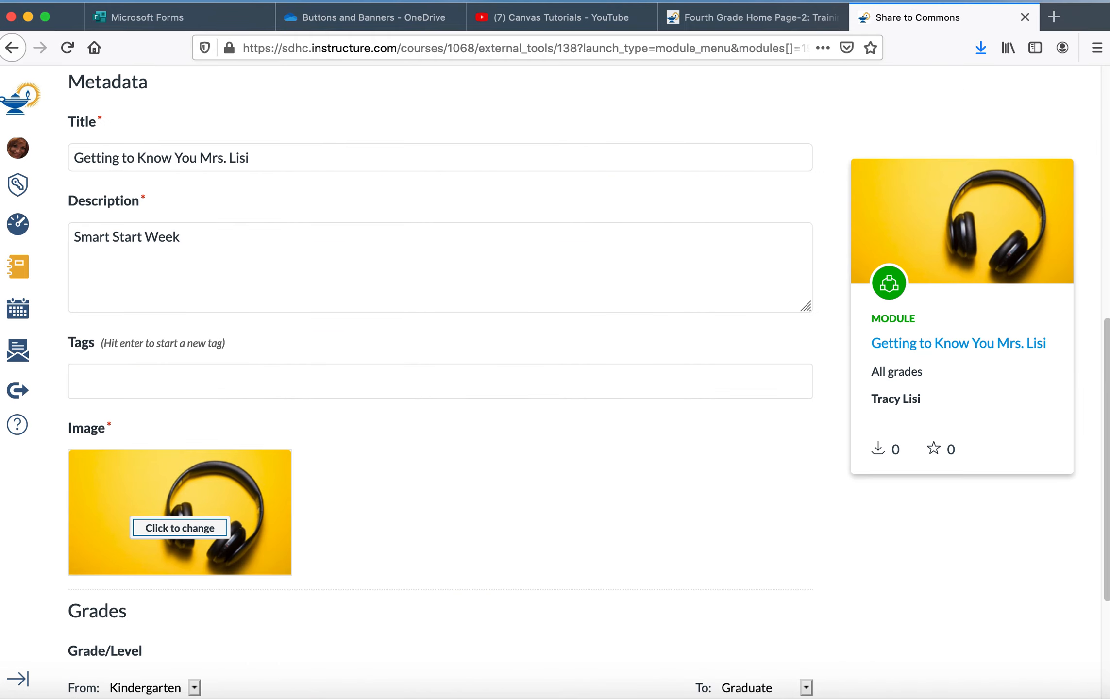
# Step: Set the grade level range to 1st grade only
pyautogui.moveTo(1107, 342); pyautogui.dragTo(1097, 479)
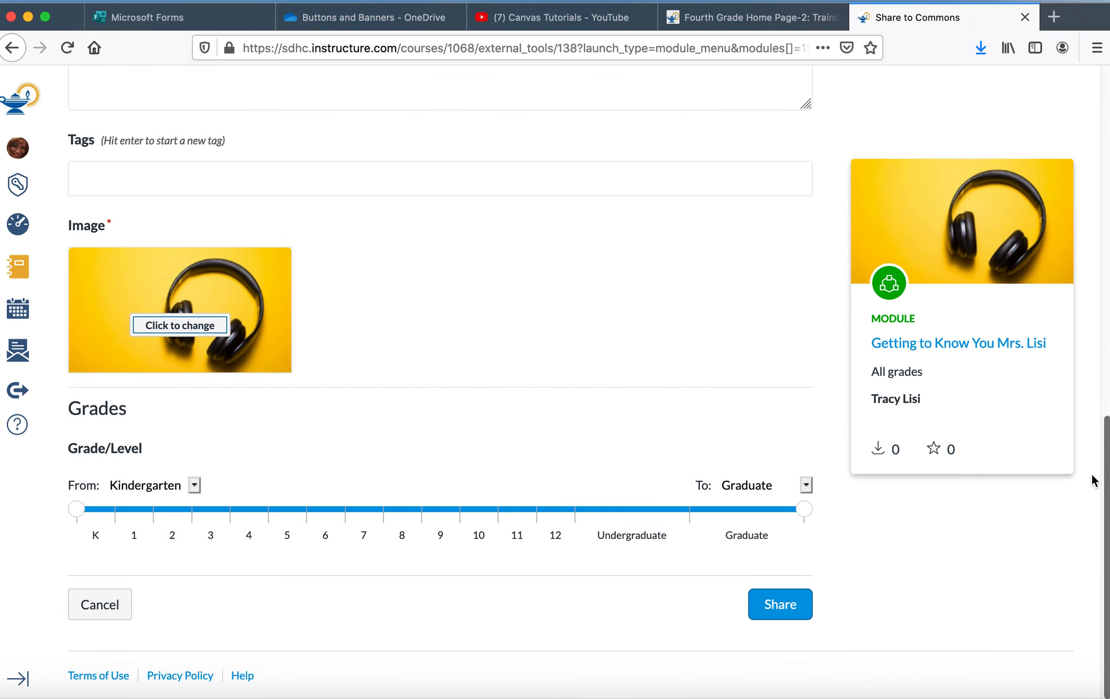
pyautogui.moveTo(802, 508); pyautogui.dragTo(157, 506)
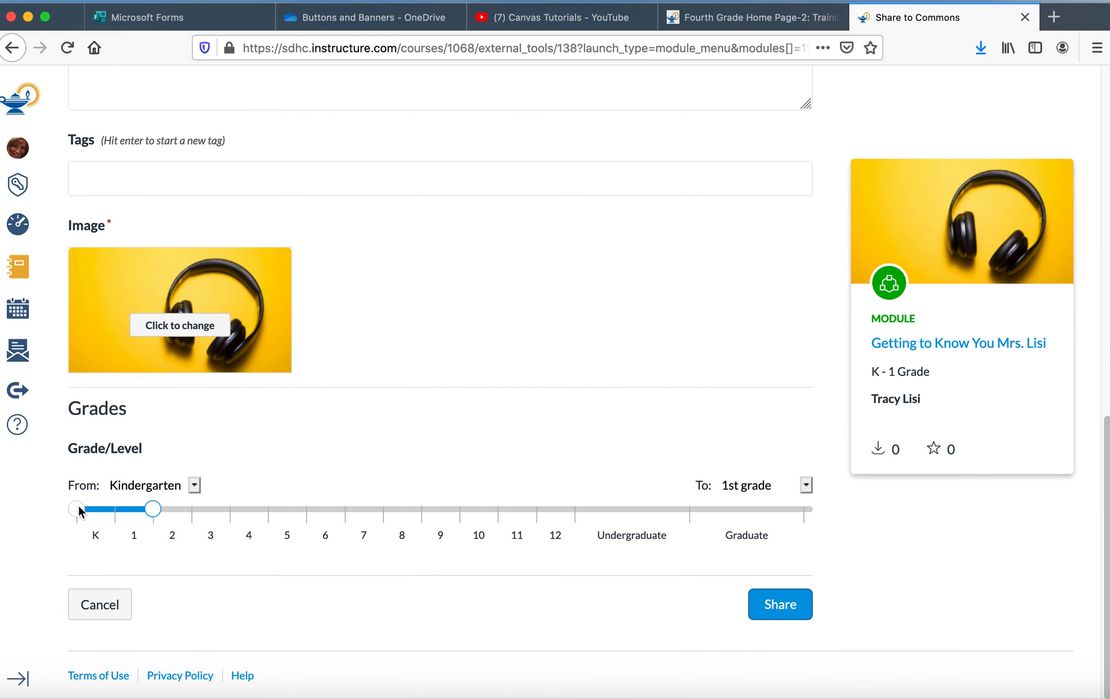
pyautogui.moveTo(78, 507); pyautogui.dragTo(122, 507)
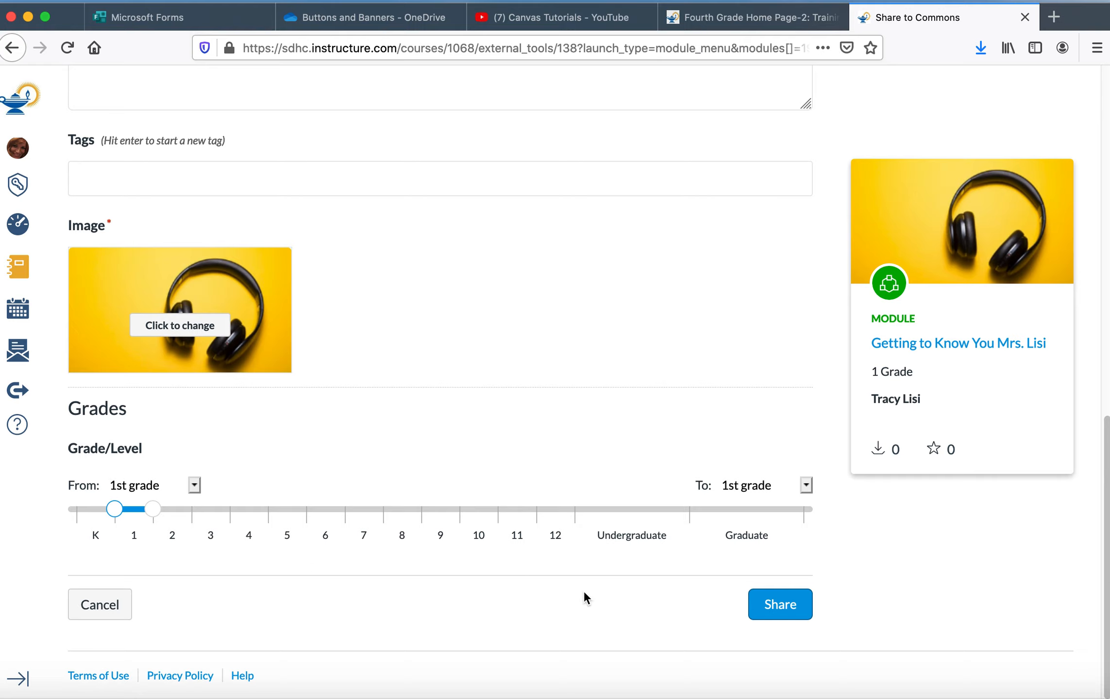
# Step: Share the module to Commons and open it from the Shared resources list
pyautogui.click(785, 606)
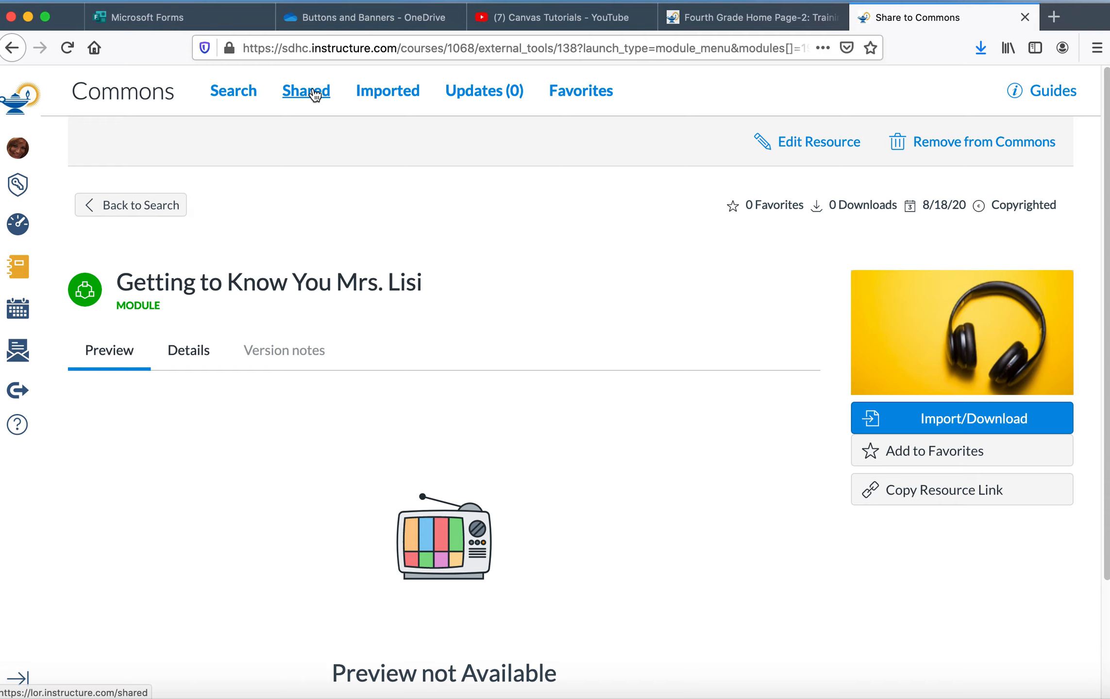
pyautogui.click(387, 93)
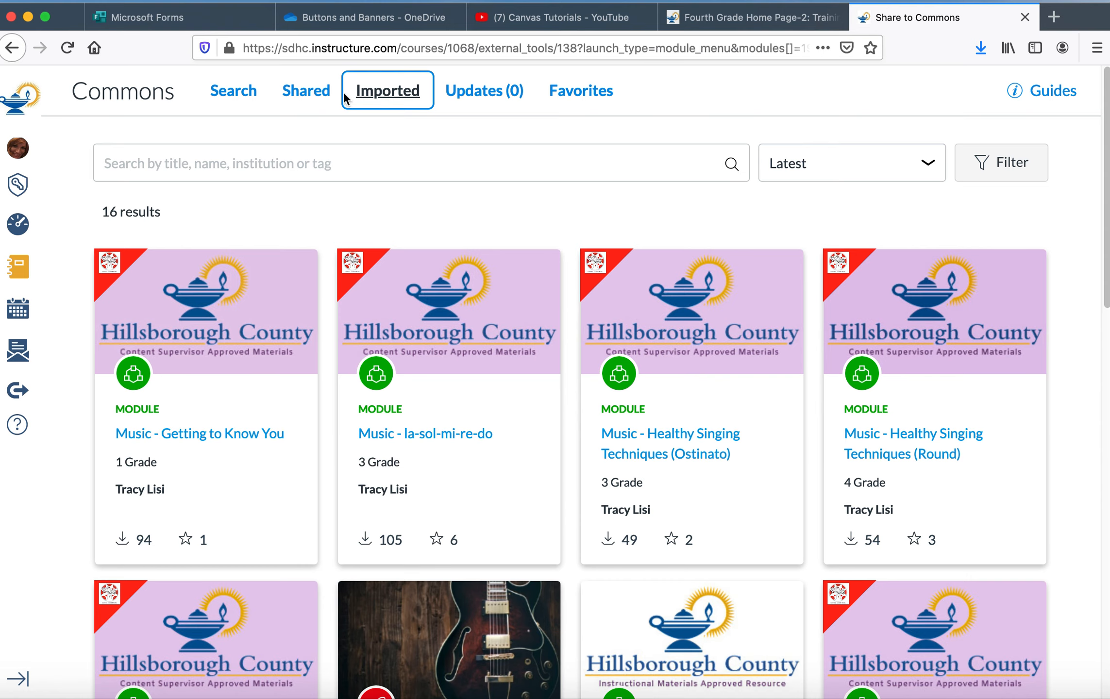
pyautogui.click(308, 97)
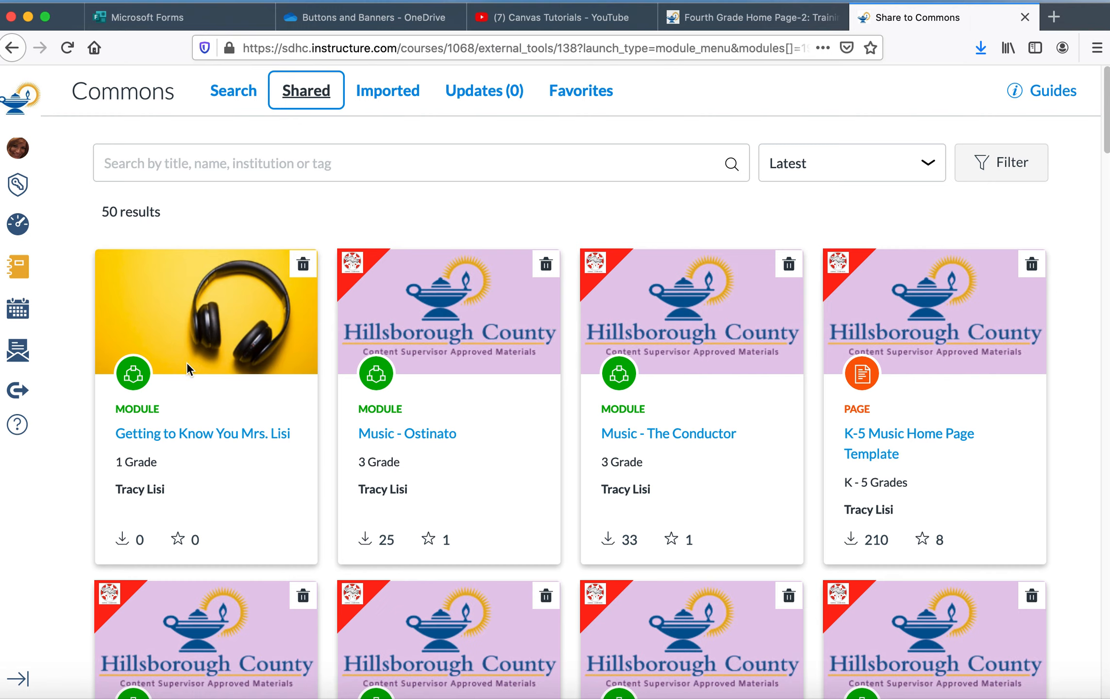
pyautogui.click(225, 435)
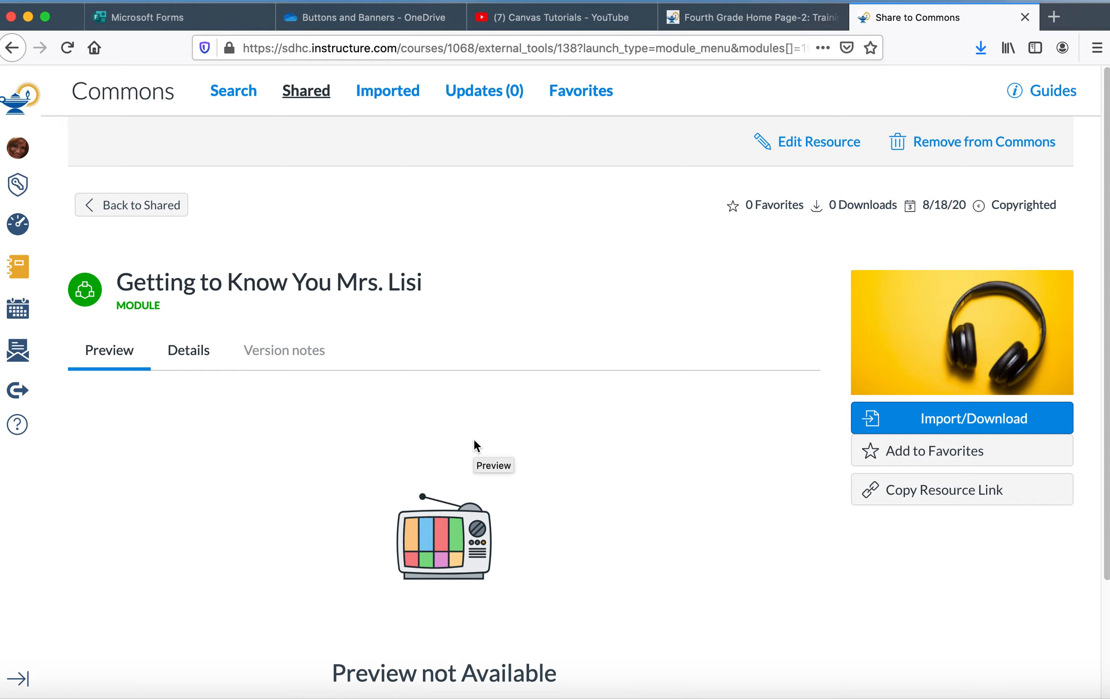
# Step: Reopen the shared Getting to Know You Mrs. Lisi module from the Shared list and examine its preview and details
pyautogui.click(309, 99)
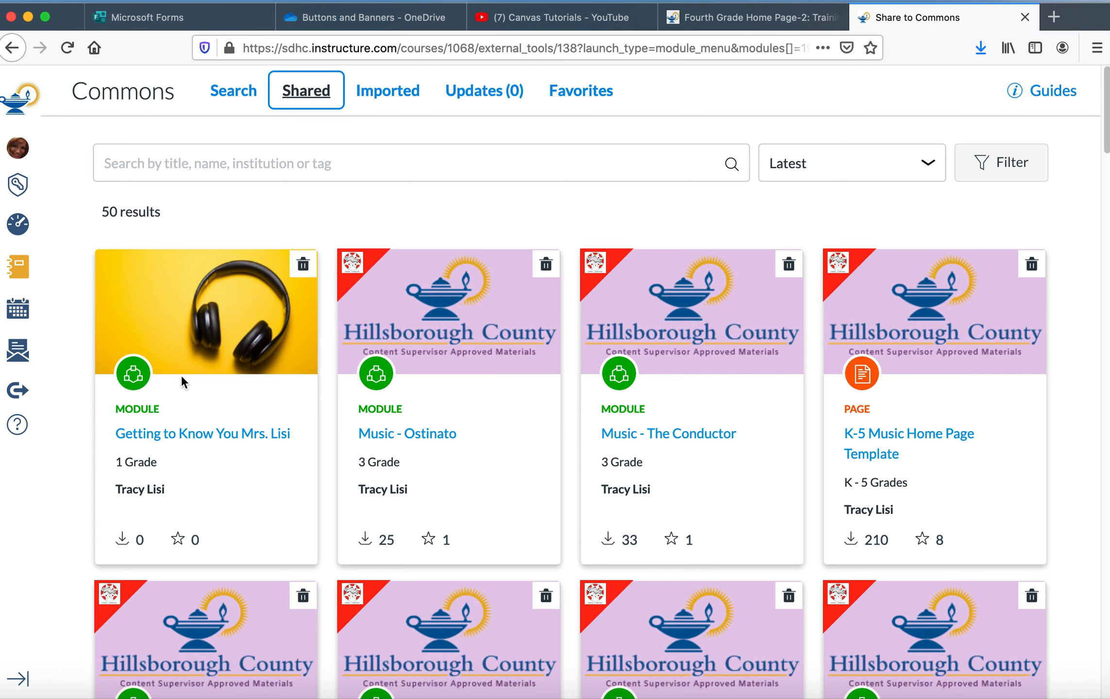
pyautogui.click(166, 434)
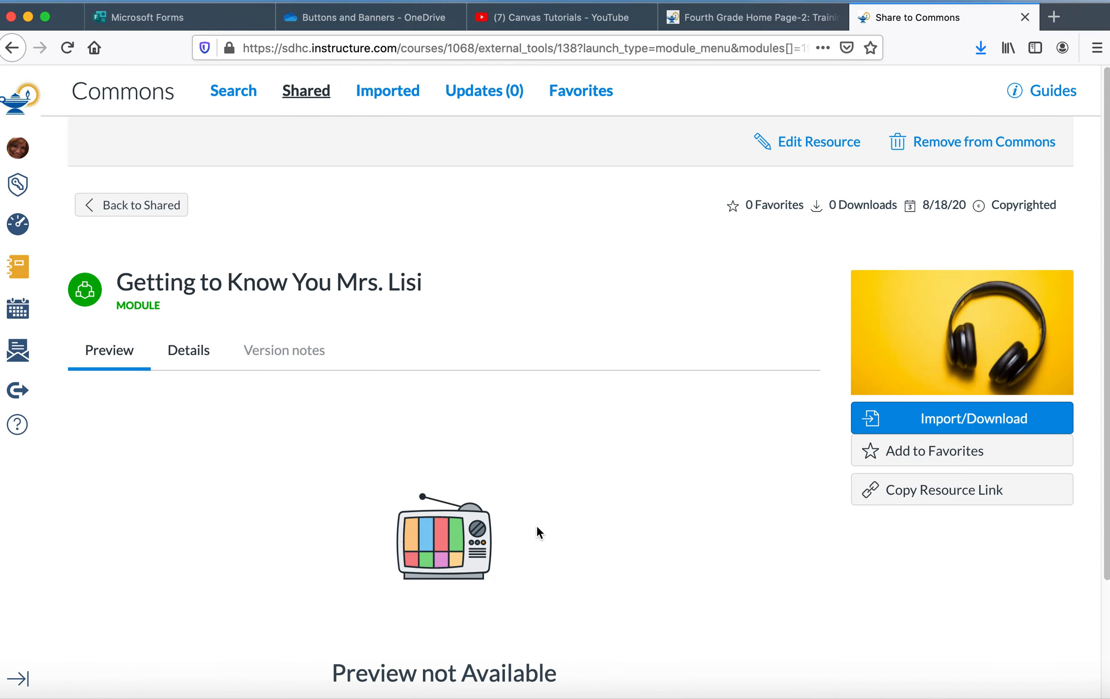
pyautogui.click(302, 94)
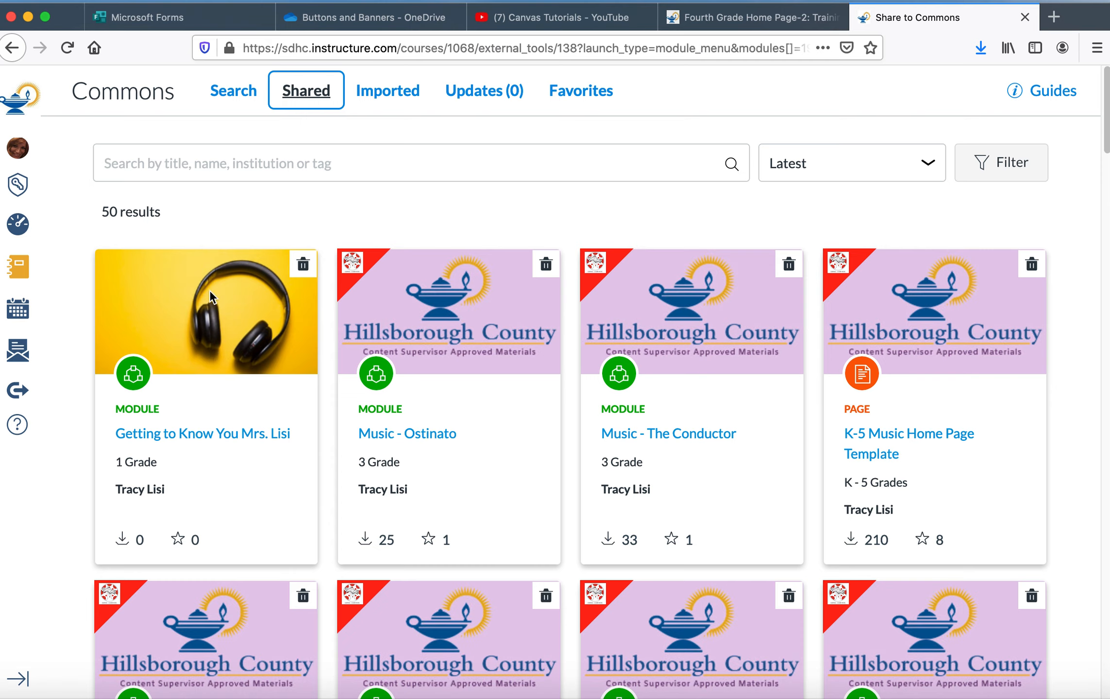
pyautogui.click(193, 435)
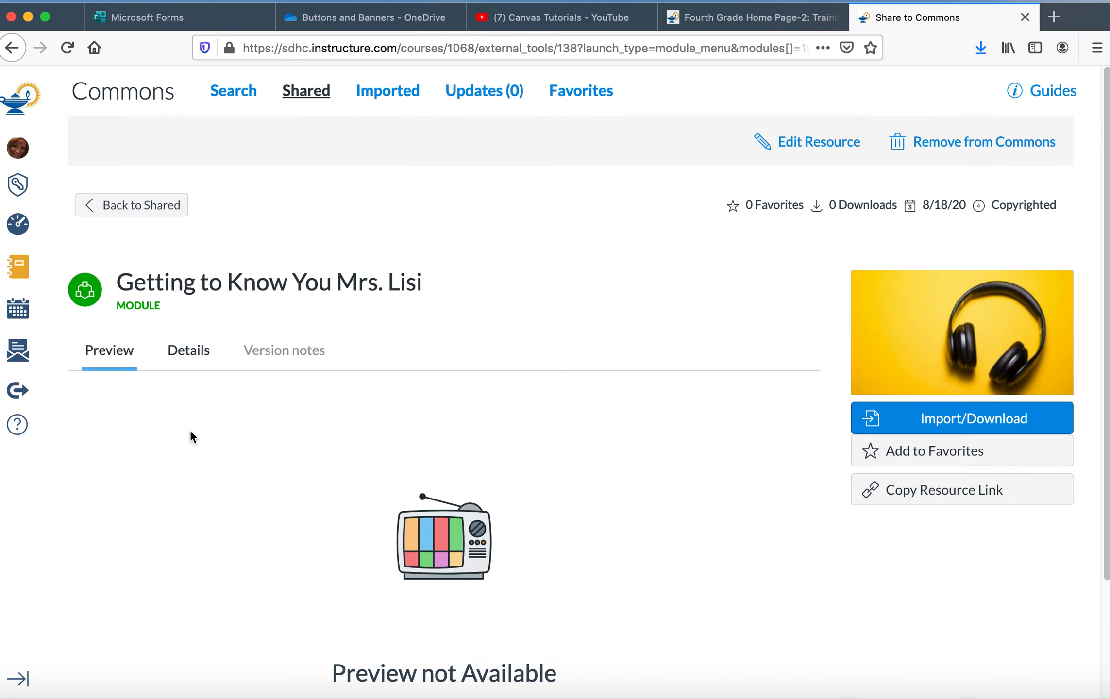
pyautogui.click(66, 49)
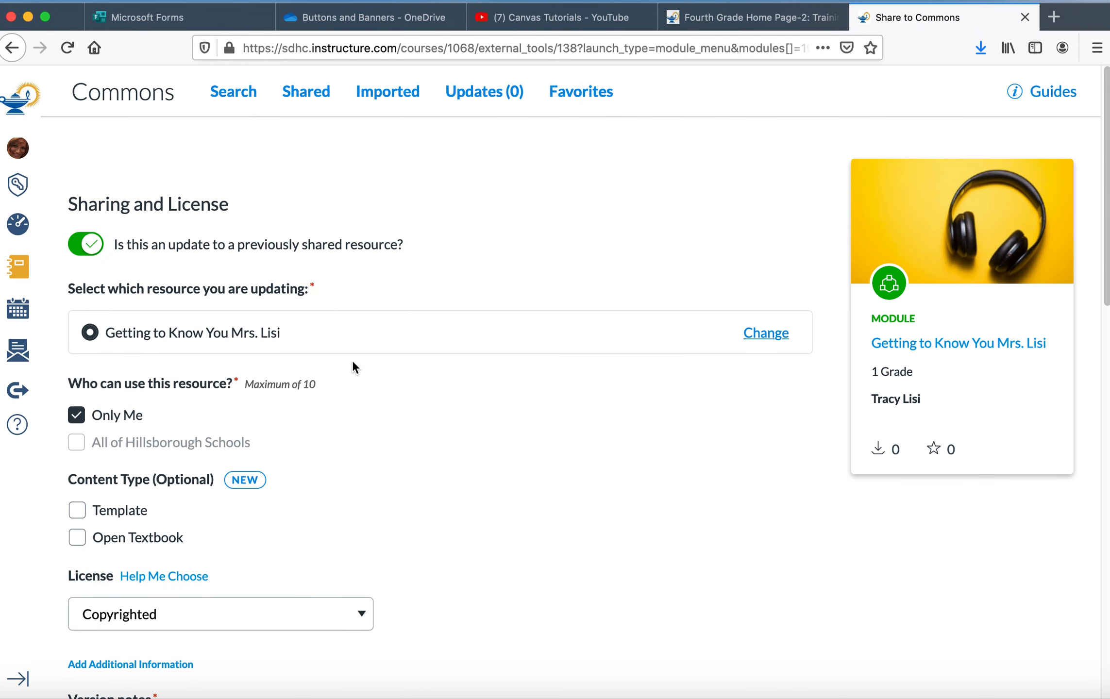
pyautogui.click(316, 102)
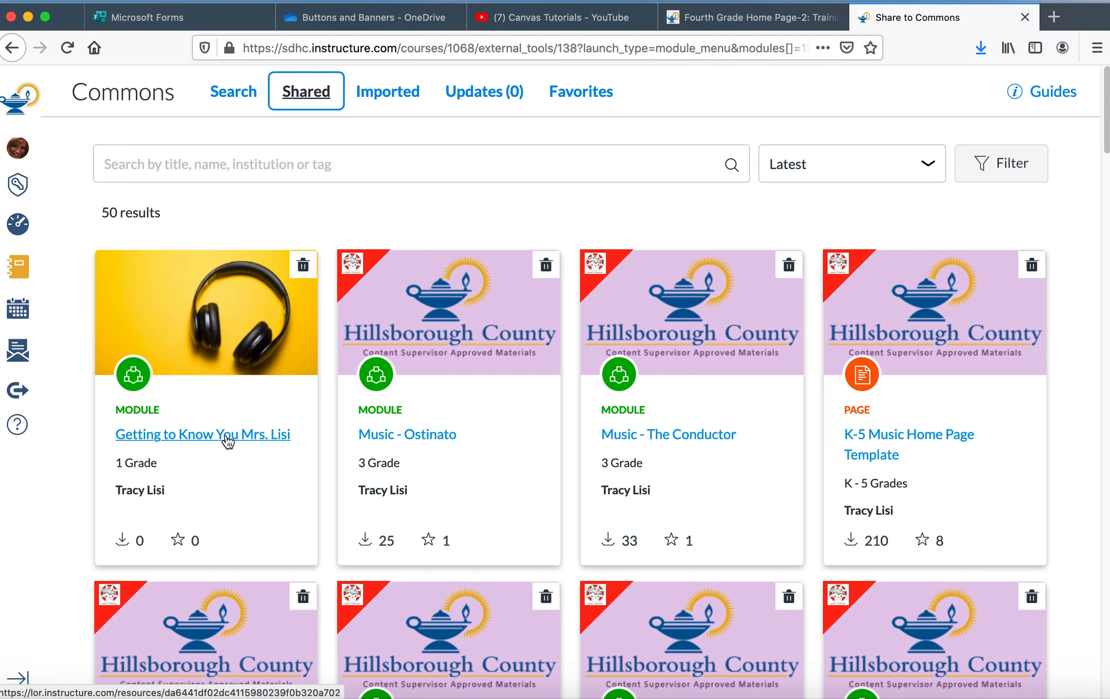
pyautogui.click(227, 437)
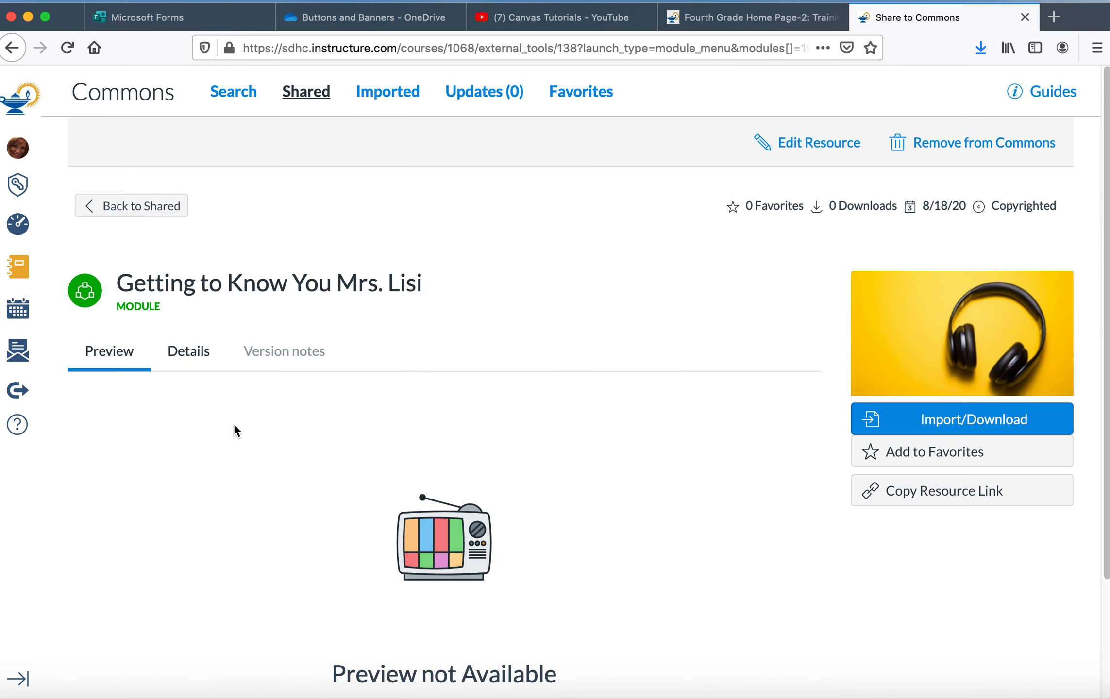
pyautogui.moveTo(1104, 198); pyautogui.dragTo(1100, 290)
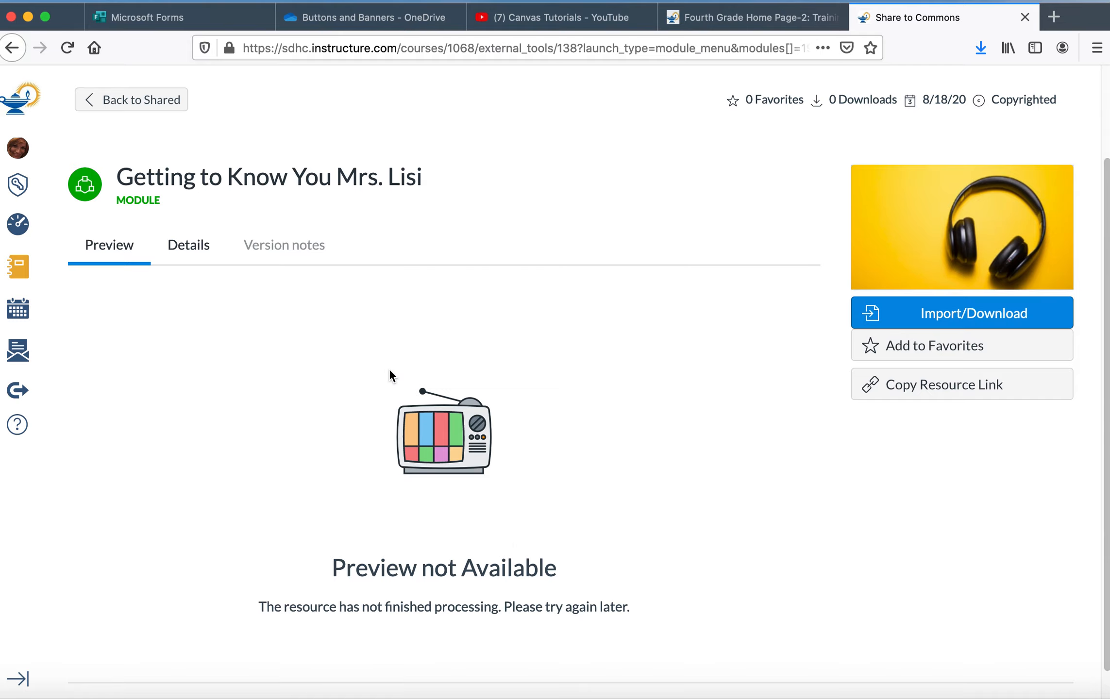
pyautogui.click(155, 100)
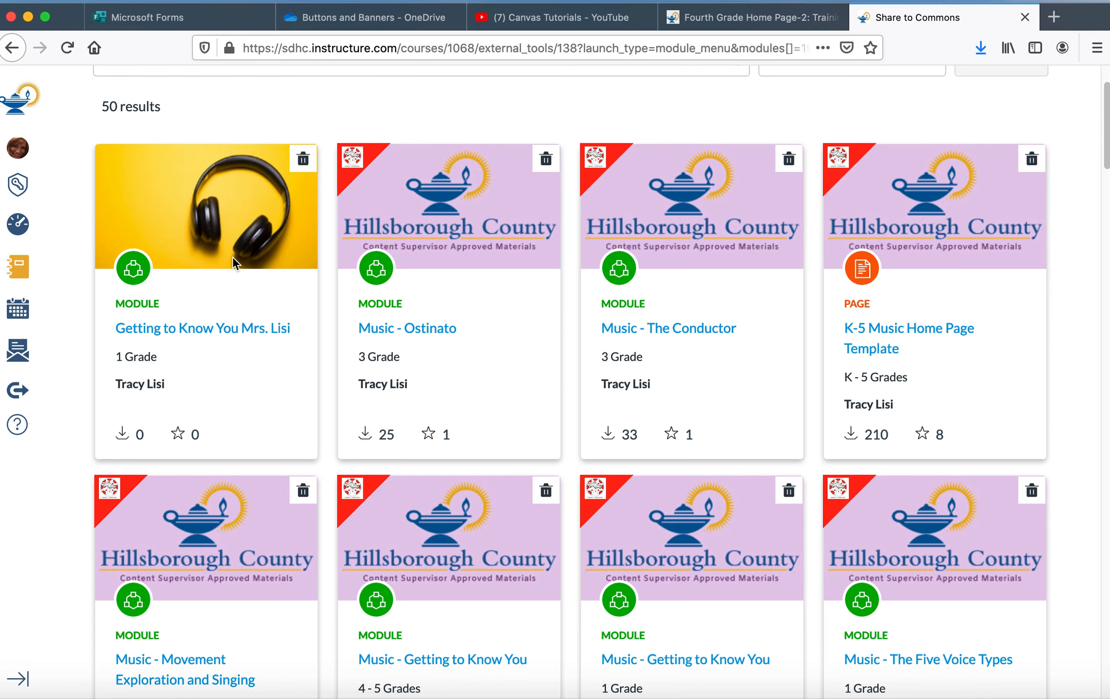
pyautogui.click(242, 330)
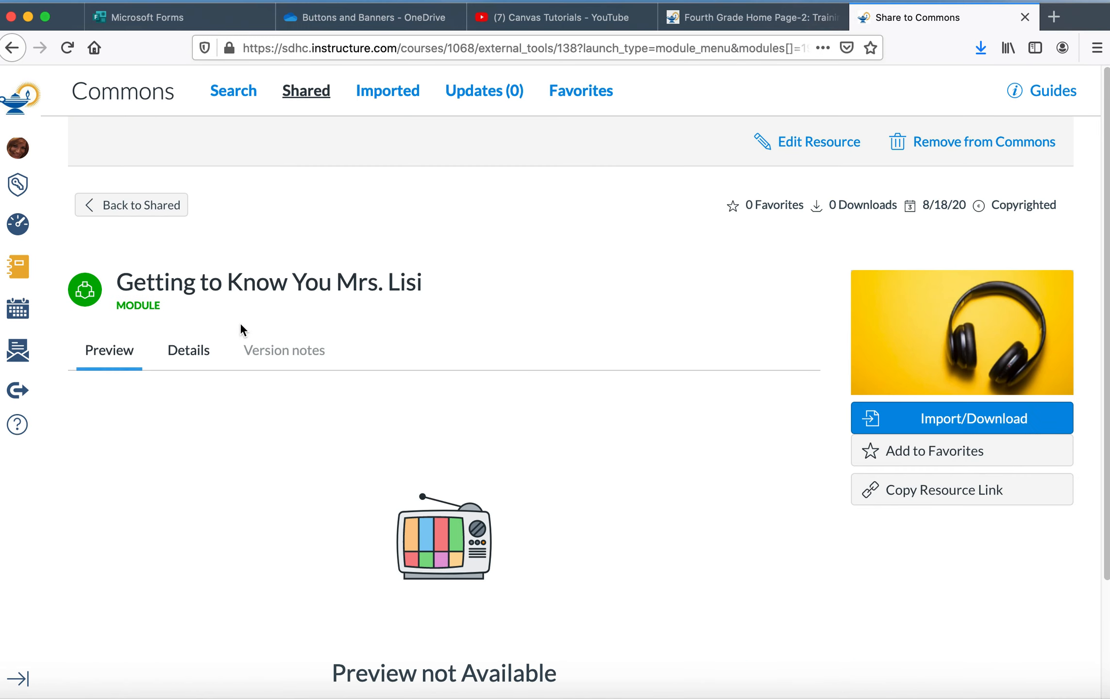
pyautogui.click(189, 353)
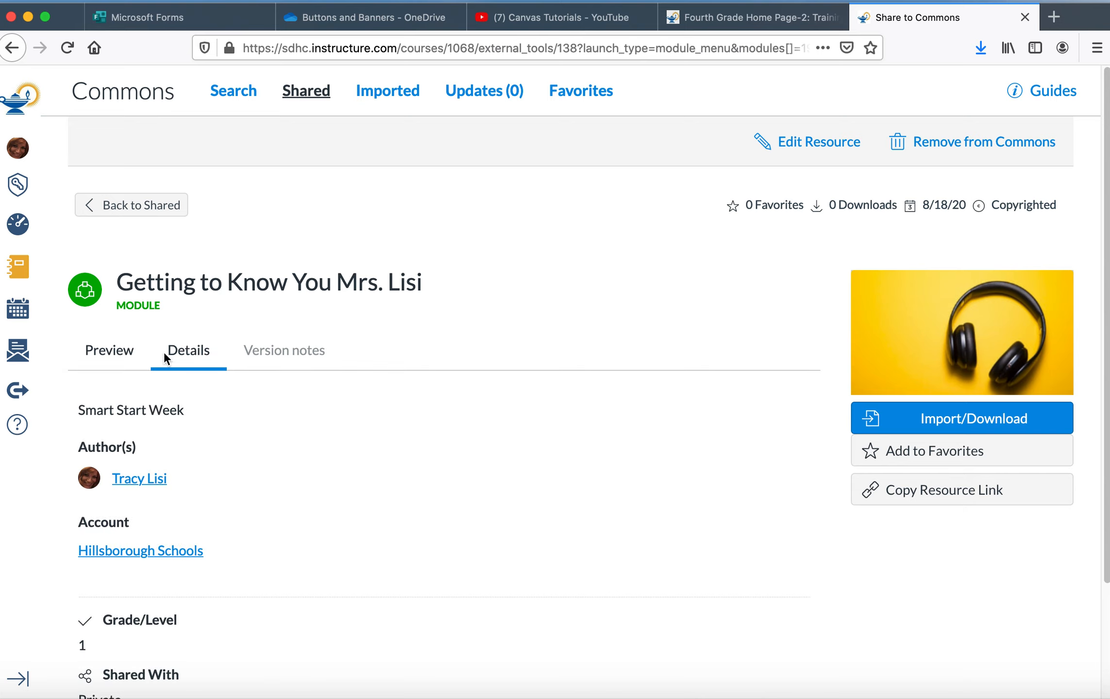
pyautogui.click(112, 357)
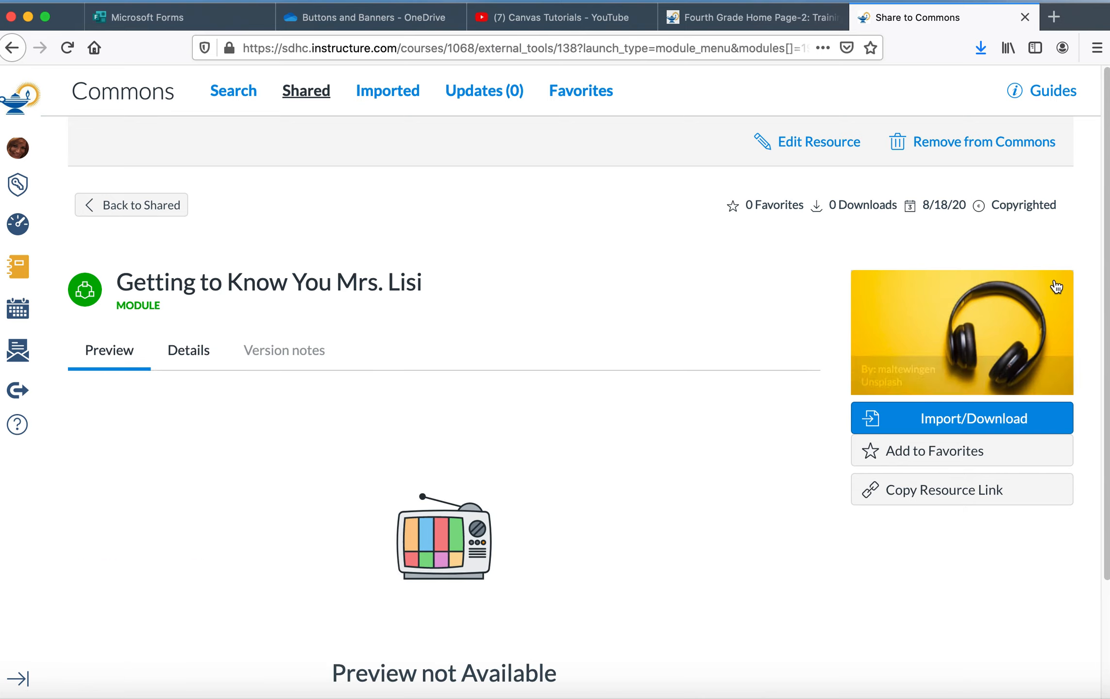
pyautogui.scroll(-2, 1105, 170)
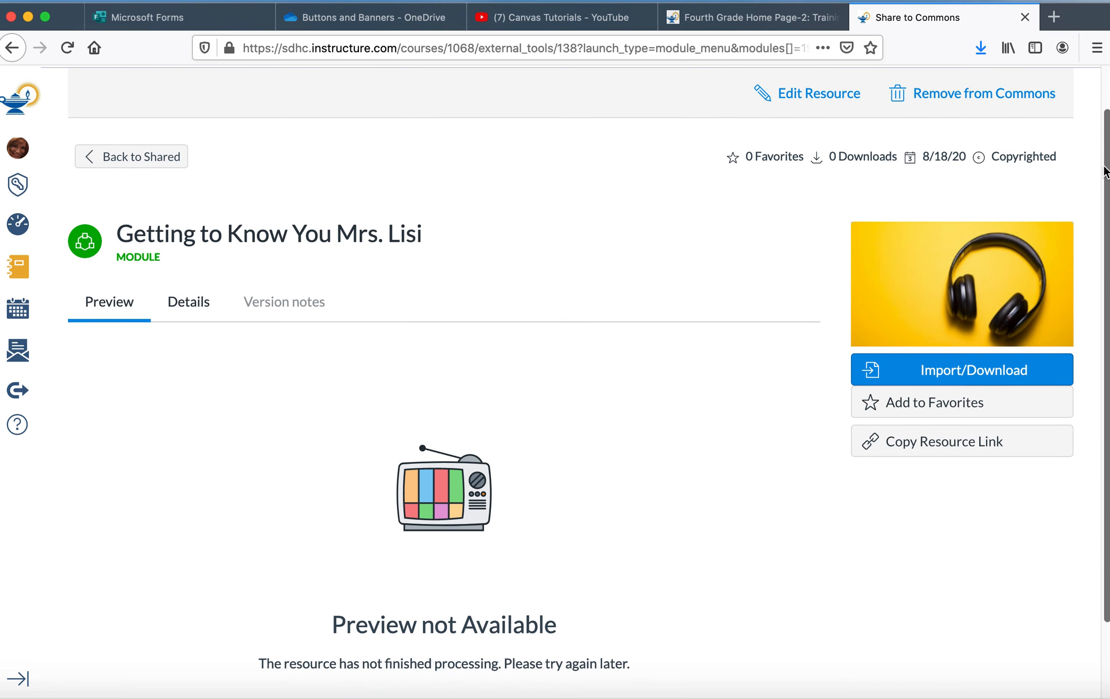
pyautogui.scroll(-1, 1105, 170)
pyautogui.scroll(2, 1092, 184)
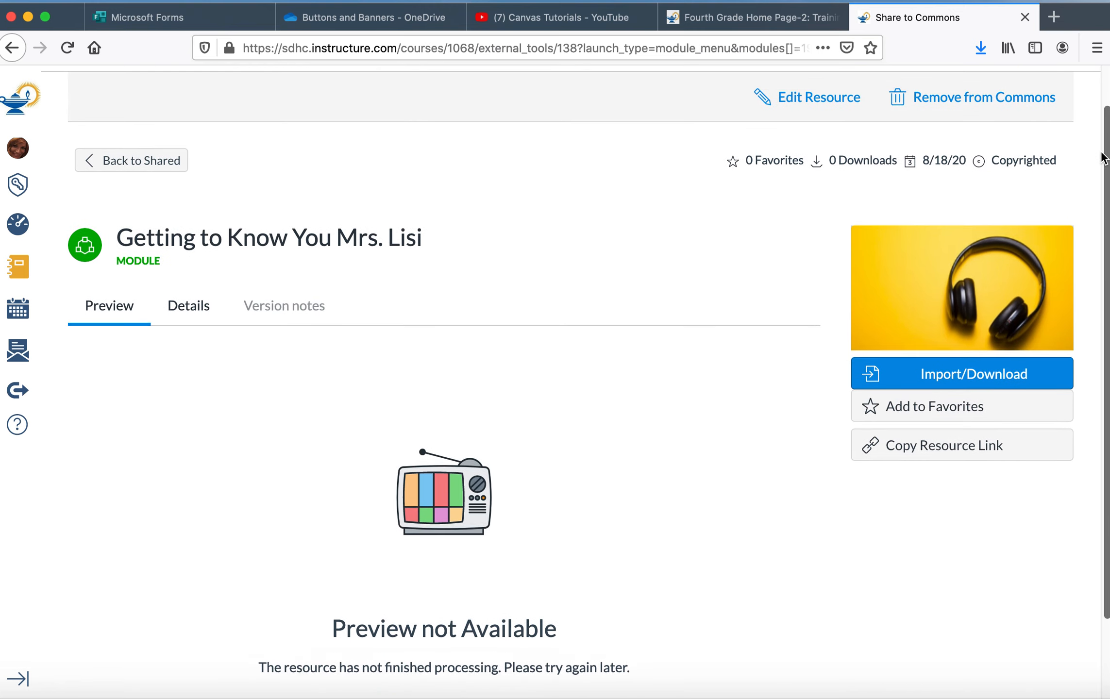
# Step: Reload and reopen the shared module, checking the Import/Download course list without importing
pyautogui.click(941, 390)
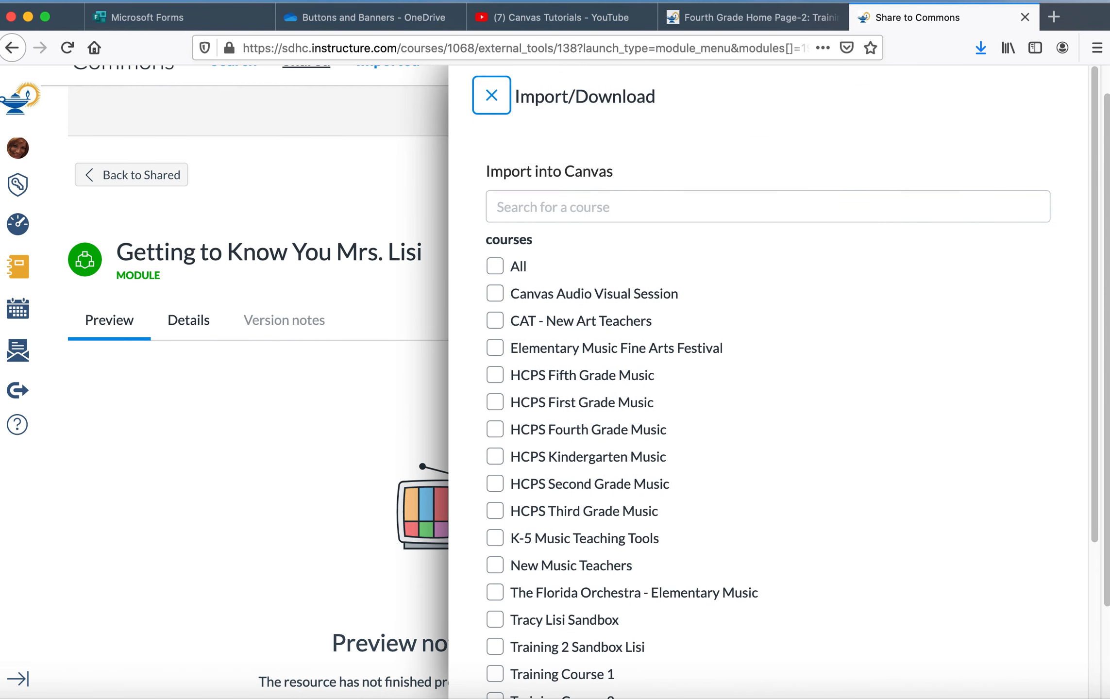
pyautogui.moveTo(1095, 150); pyautogui.dragTo(1092, 320)
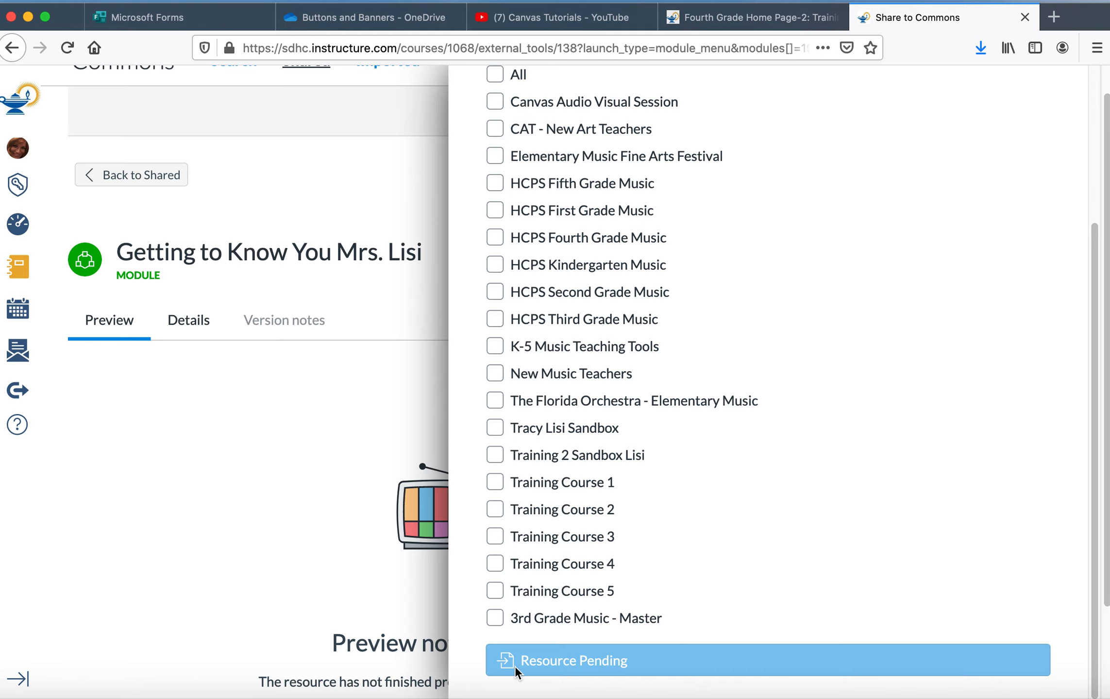
pyautogui.click(269, 492)
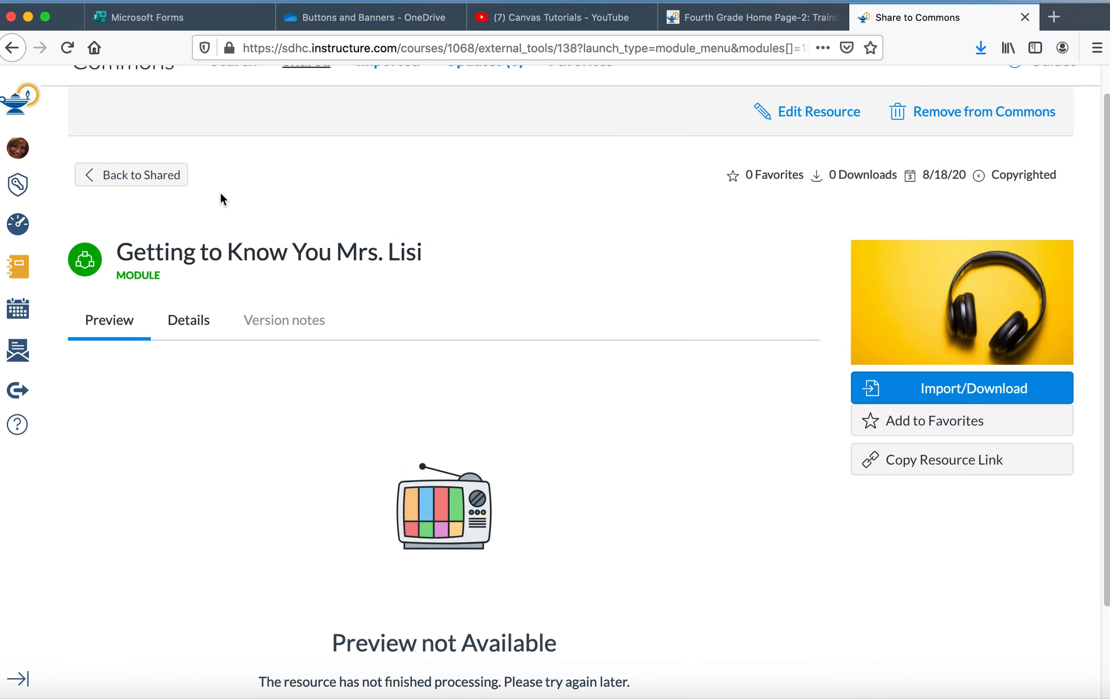
pyautogui.click(67, 49)
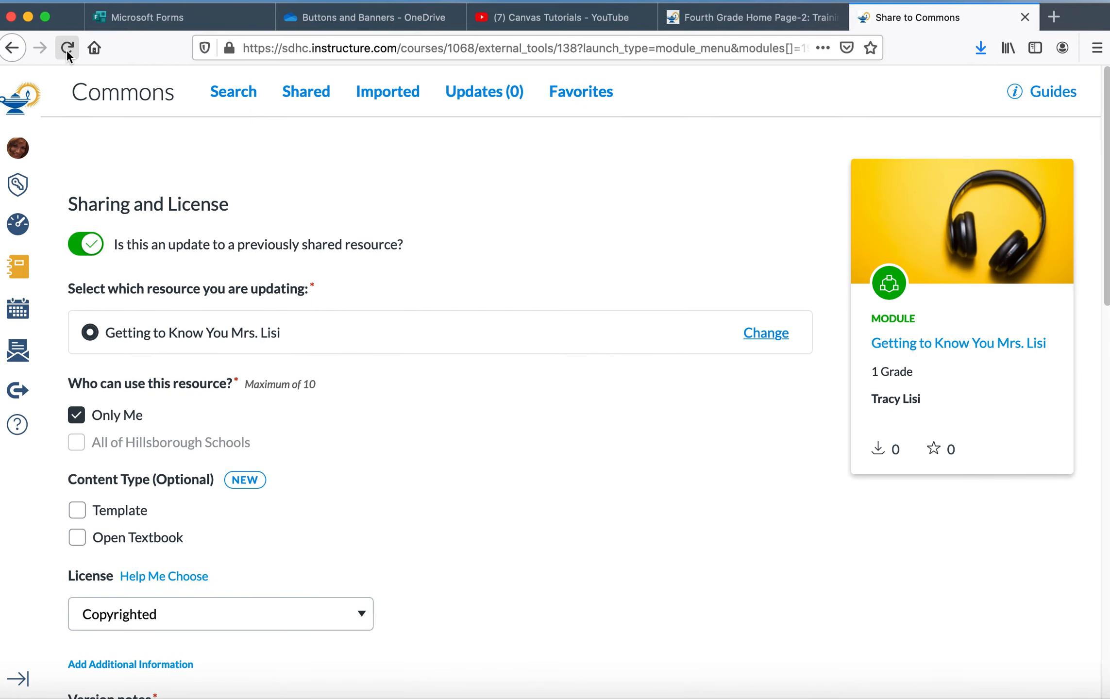
pyautogui.click(322, 99)
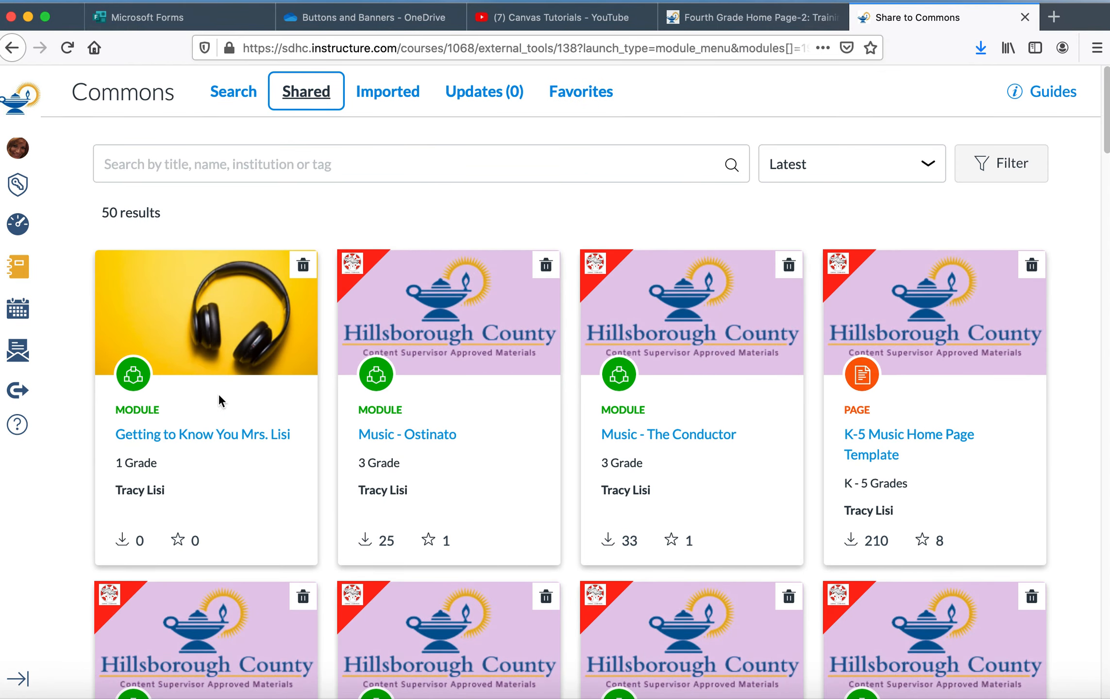
pyautogui.click(207, 433)
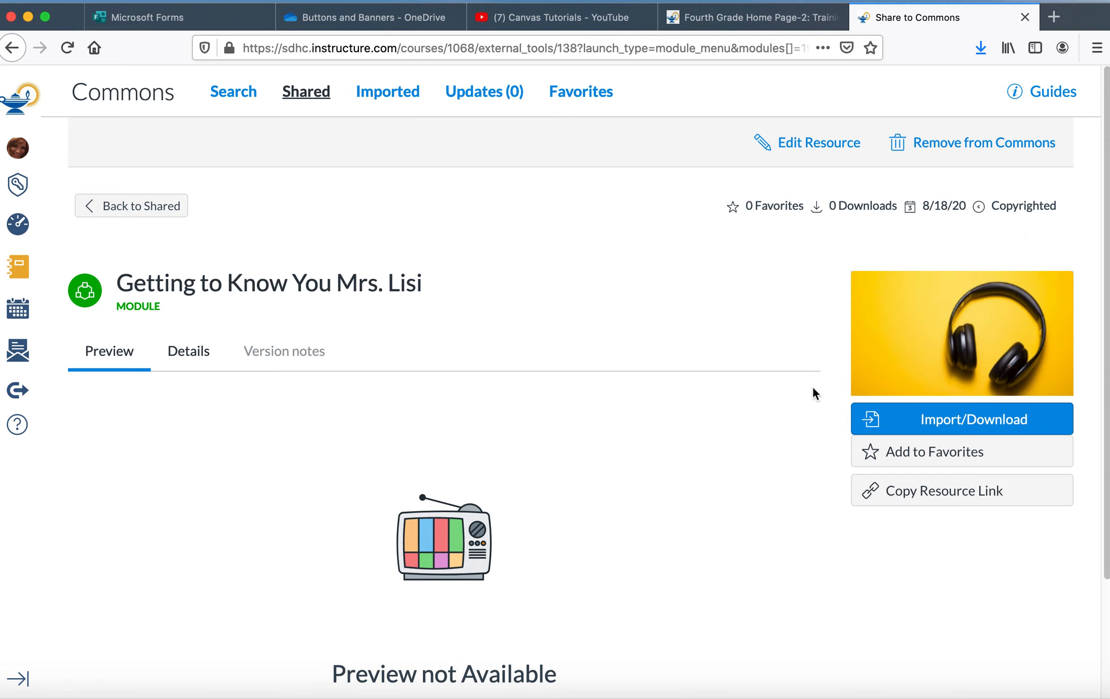
pyautogui.click(872, 419)
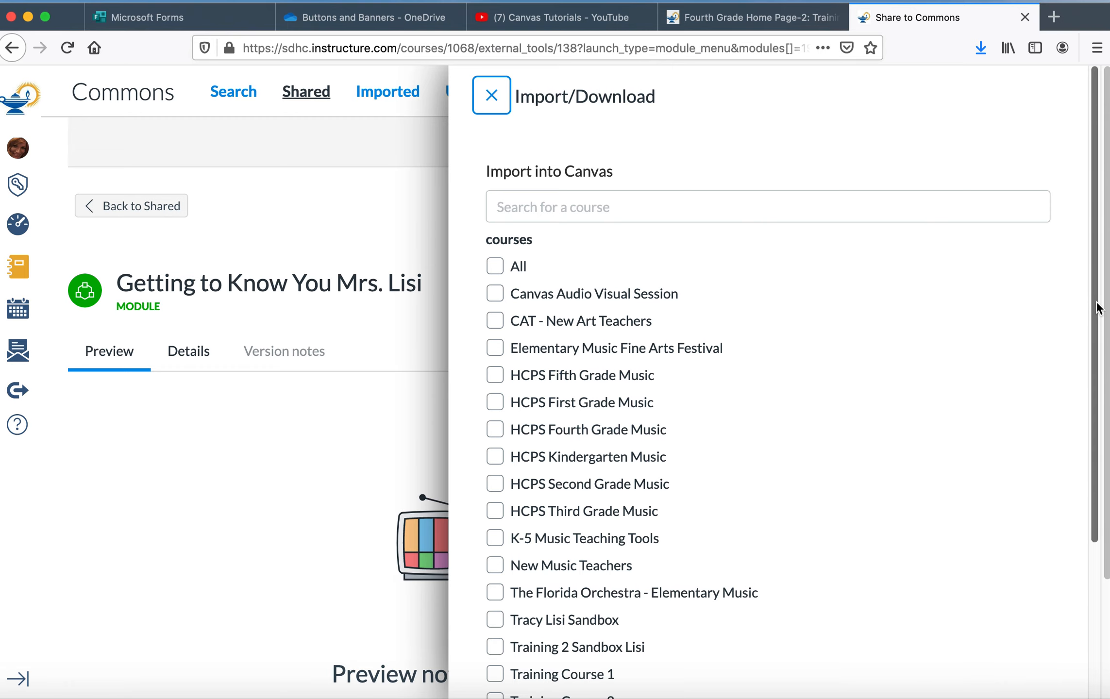
pyautogui.moveTo(1096, 303); pyautogui.dragTo(1087, 401)
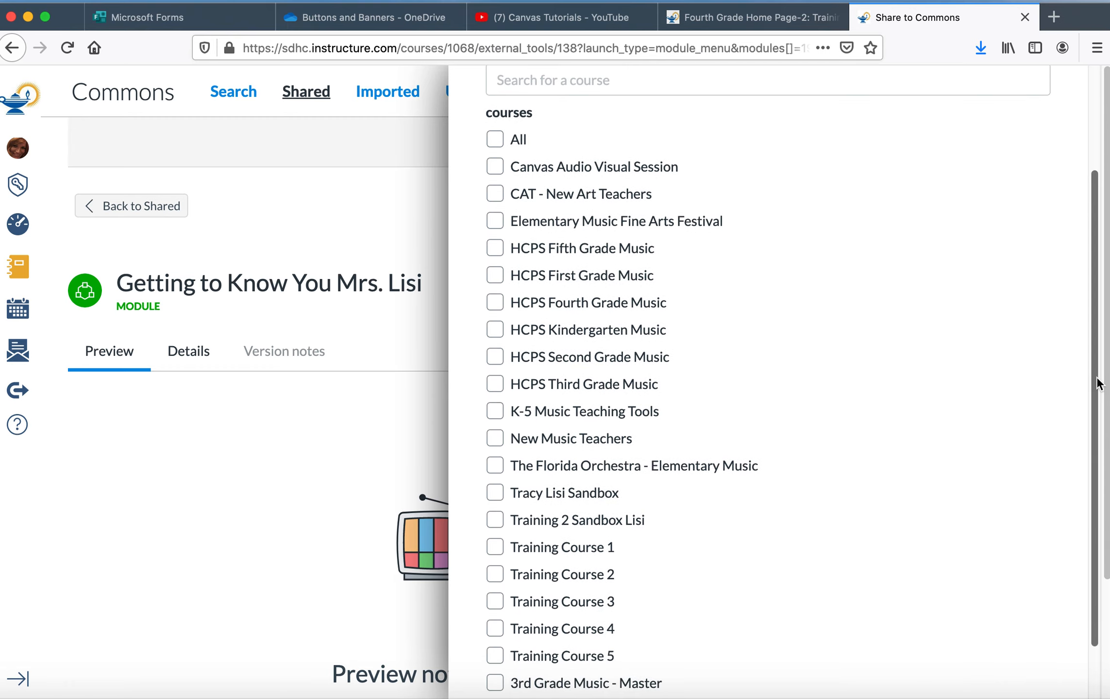
pyautogui.moveTo(1098, 383); pyautogui.dragTo(1089, 497)
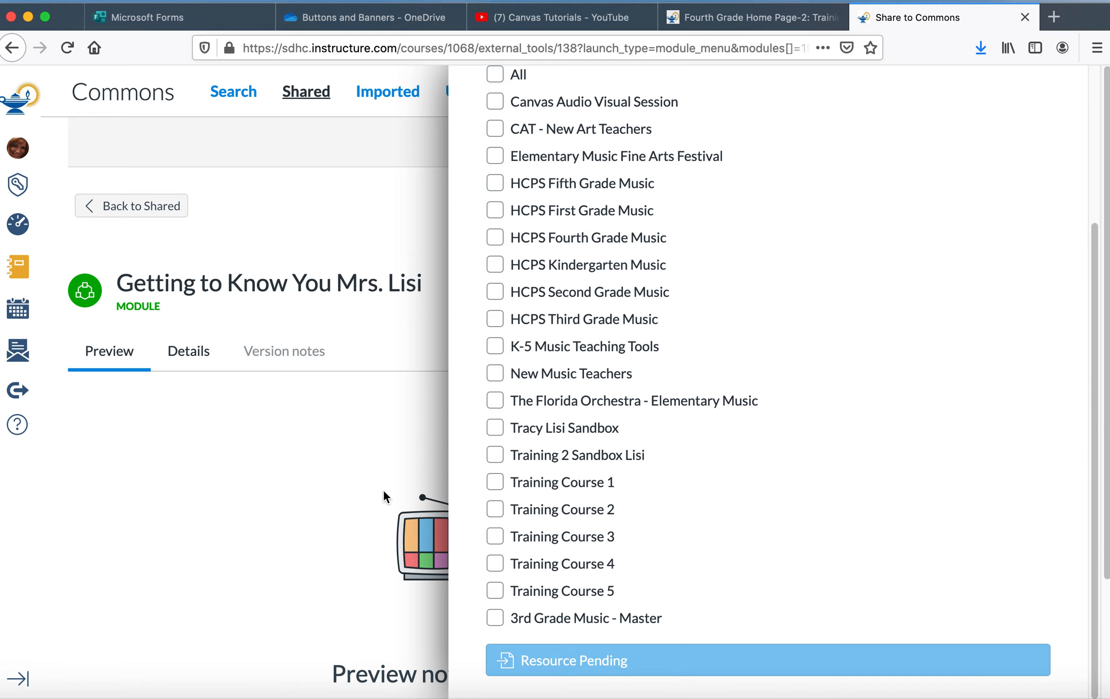
pyautogui.click(283, 466)
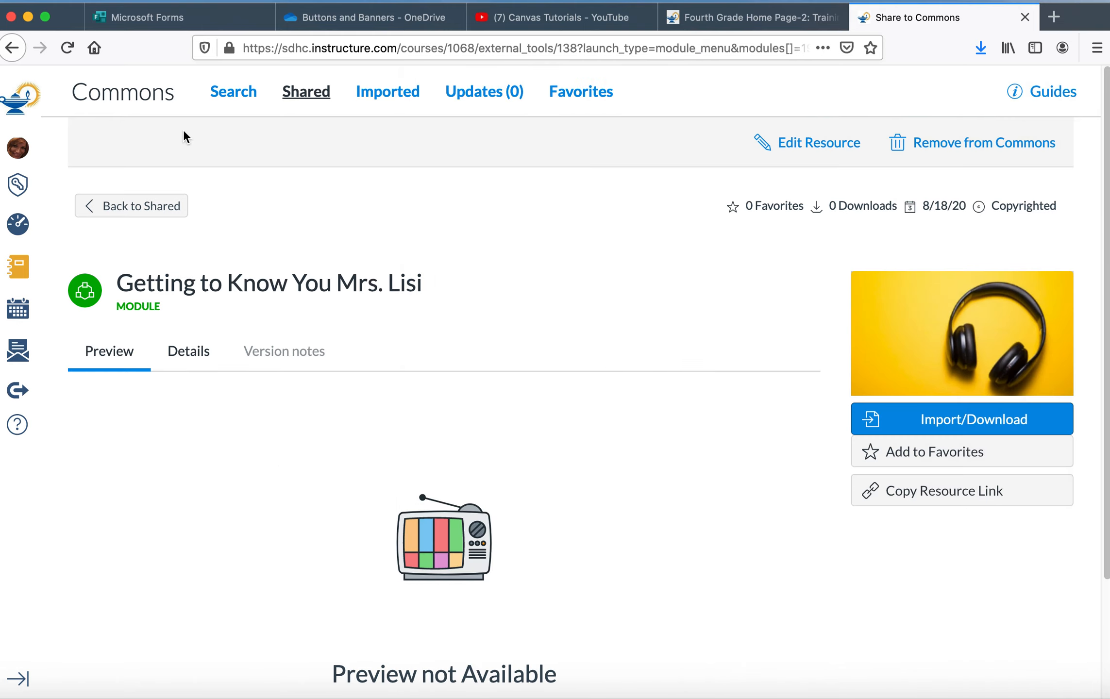
# Step: Import the shared module into Training Course 1, Training Course 2, Training Course 4 and Training Course 5, then open the Dashboard
pyautogui.click(67, 47)
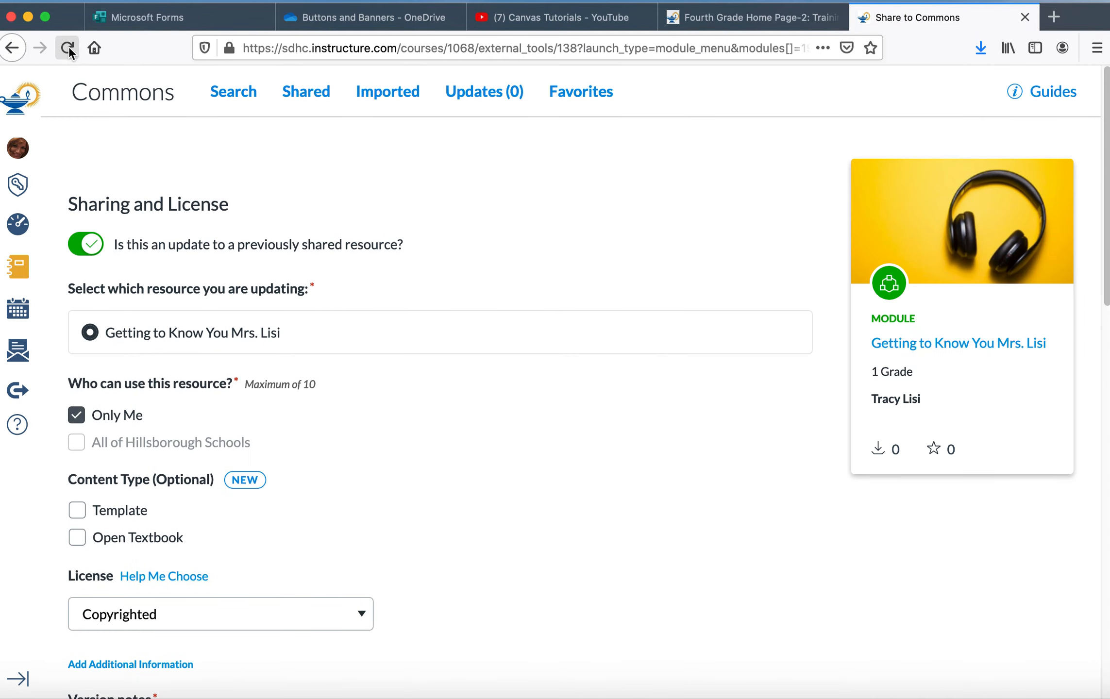
pyautogui.click(317, 101)
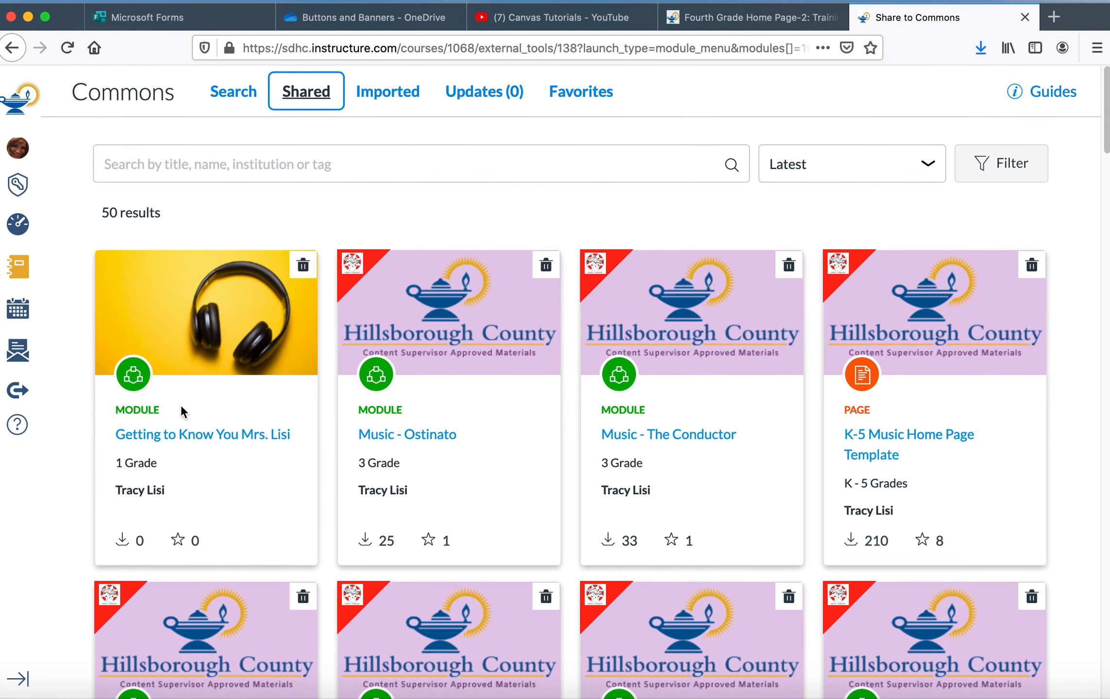
pyautogui.click(169, 436)
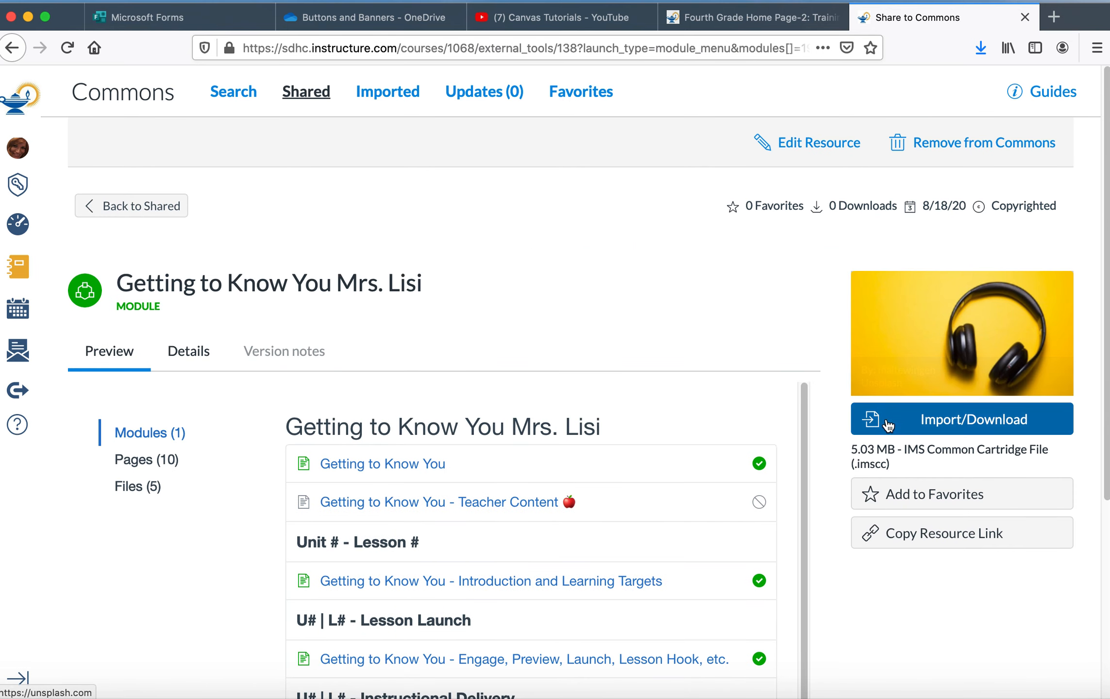
pyautogui.click(873, 421)
pyautogui.moveTo(1096, 303); pyautogui.dragTo(1071, 507)
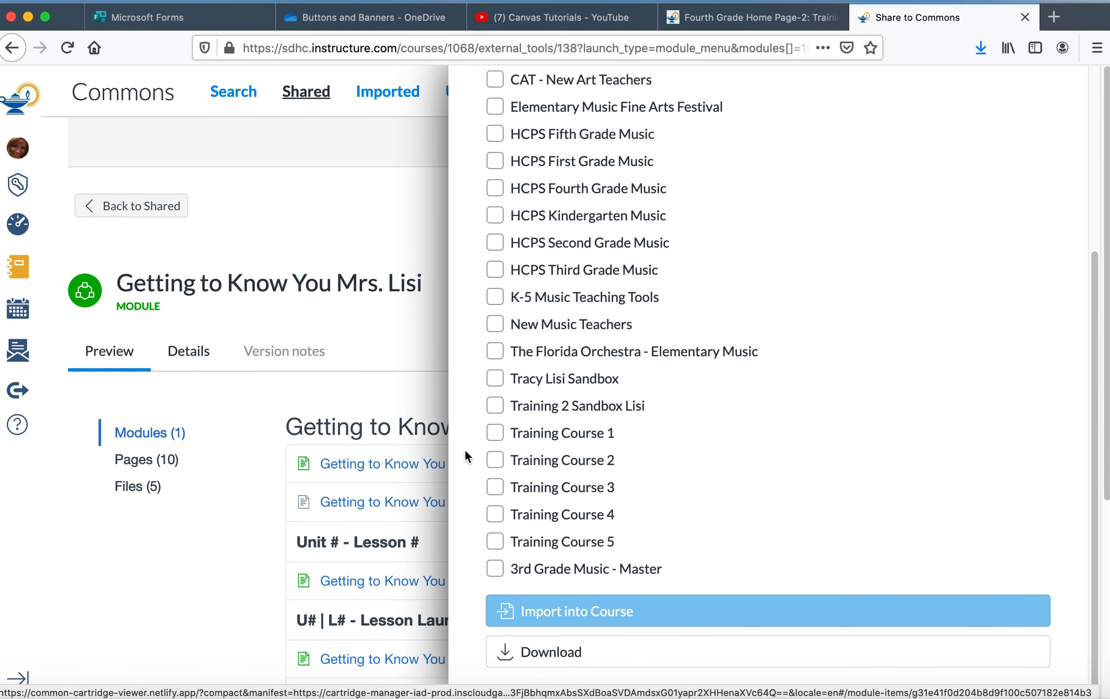
pyautogui.click(494, 432)
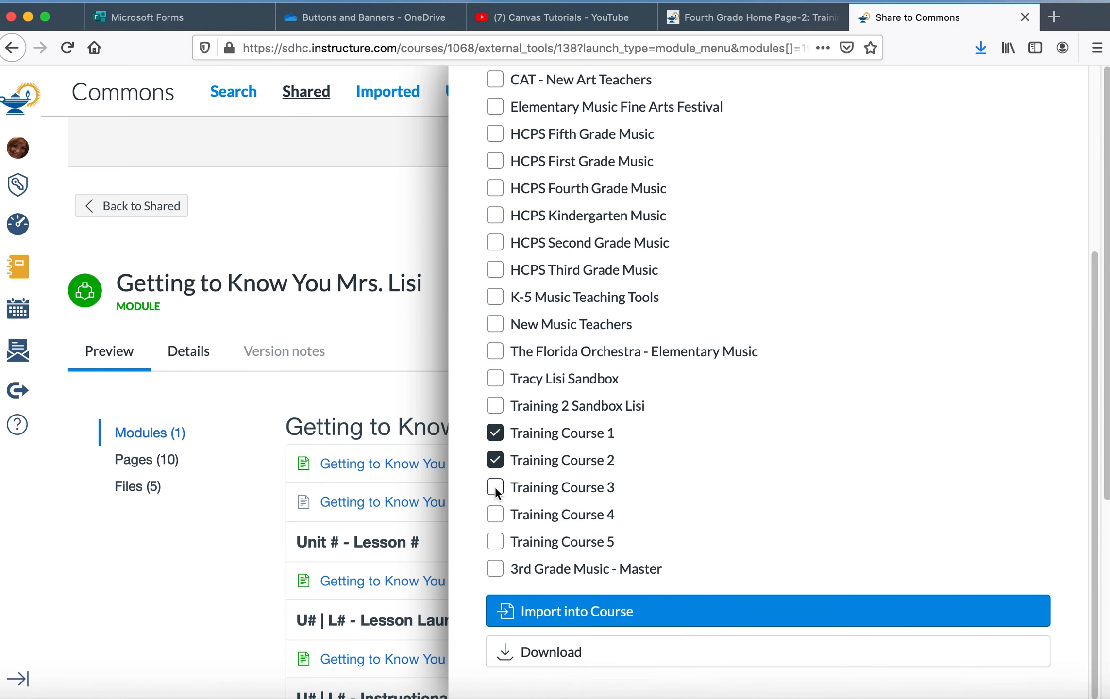
pyautogui.click(495, 515)
pyautogui.click(494, 543)
pyautogui.click(635, 612)
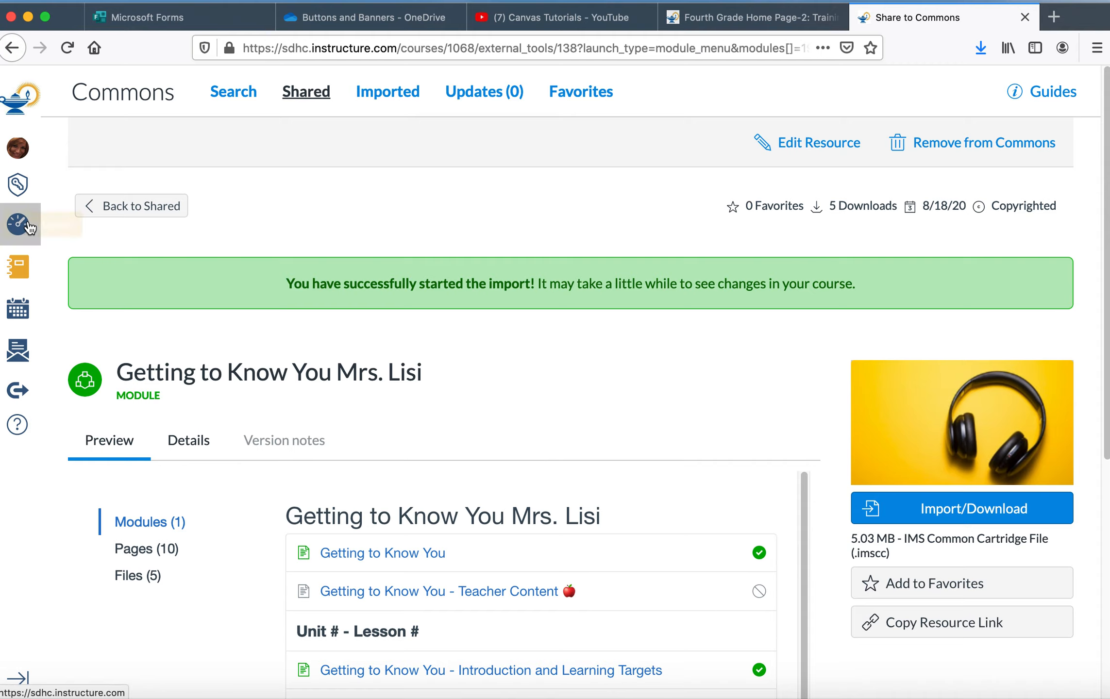
pyautogui.click(22, 225)
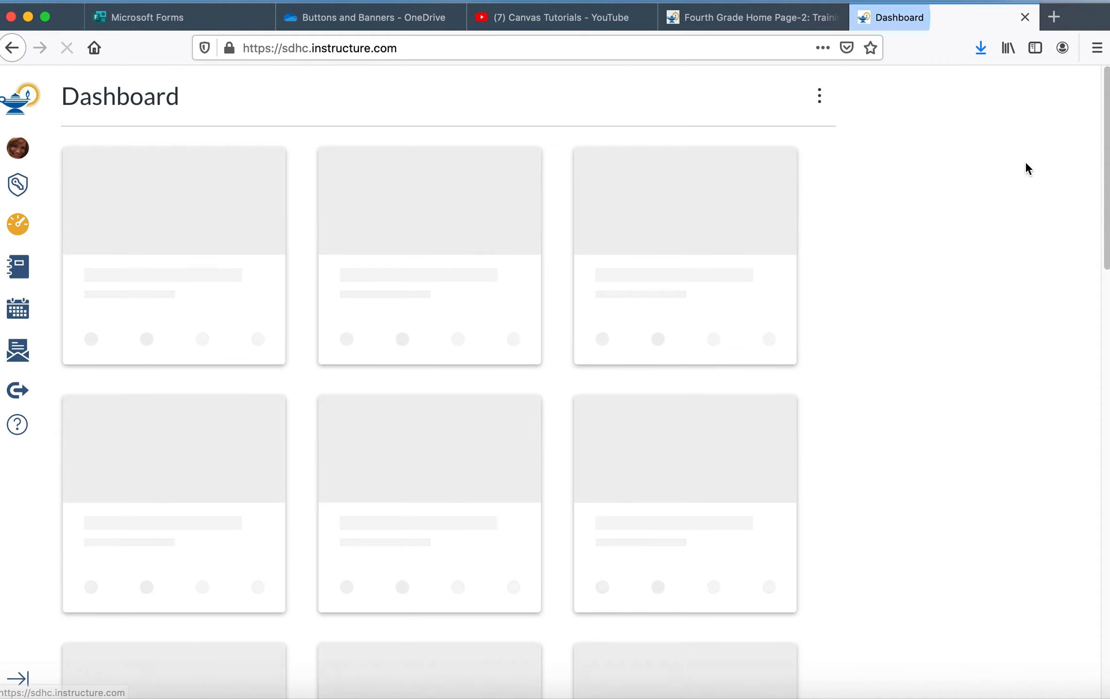
# Step: Open Training Course 1 from the Dashboard's course cards
pyautogui.scroll(-20, 1084, 441)
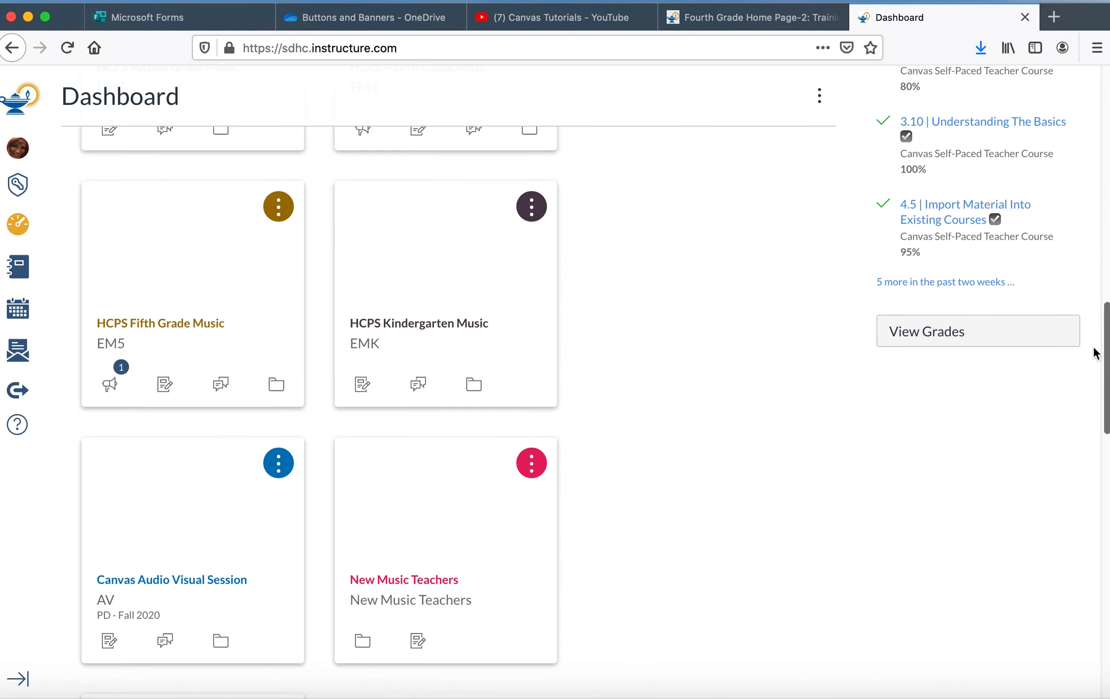
pyautogui.scroll(-10, 1082, 441)
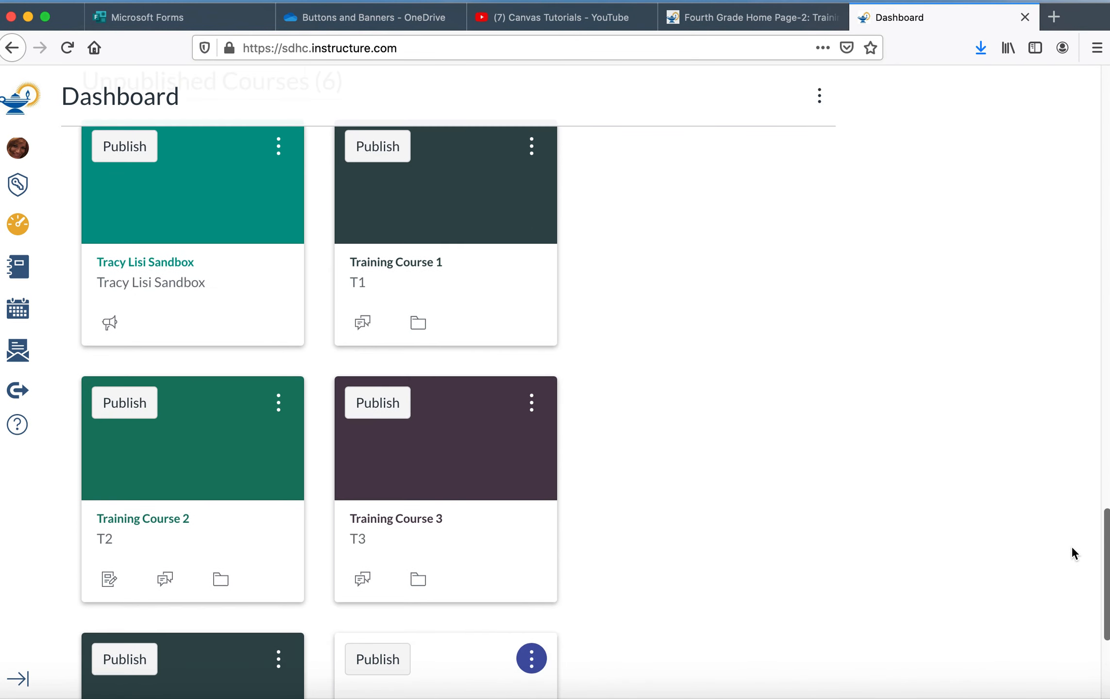
pyautogui.click(481, 215)
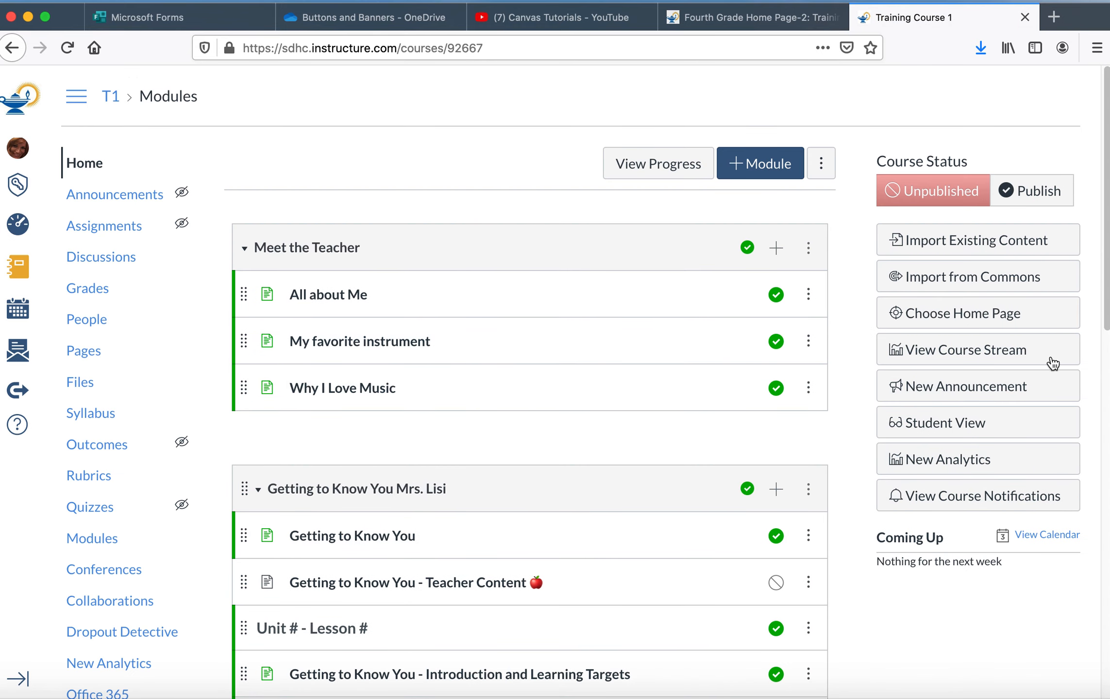
# Step: Open the Getting to Know You page from the Getting to Know You Mrs. Lisi module and copy its web address
pyautogui.moveTo(1106, 287); pyautogui.dragTo(1098, 328)
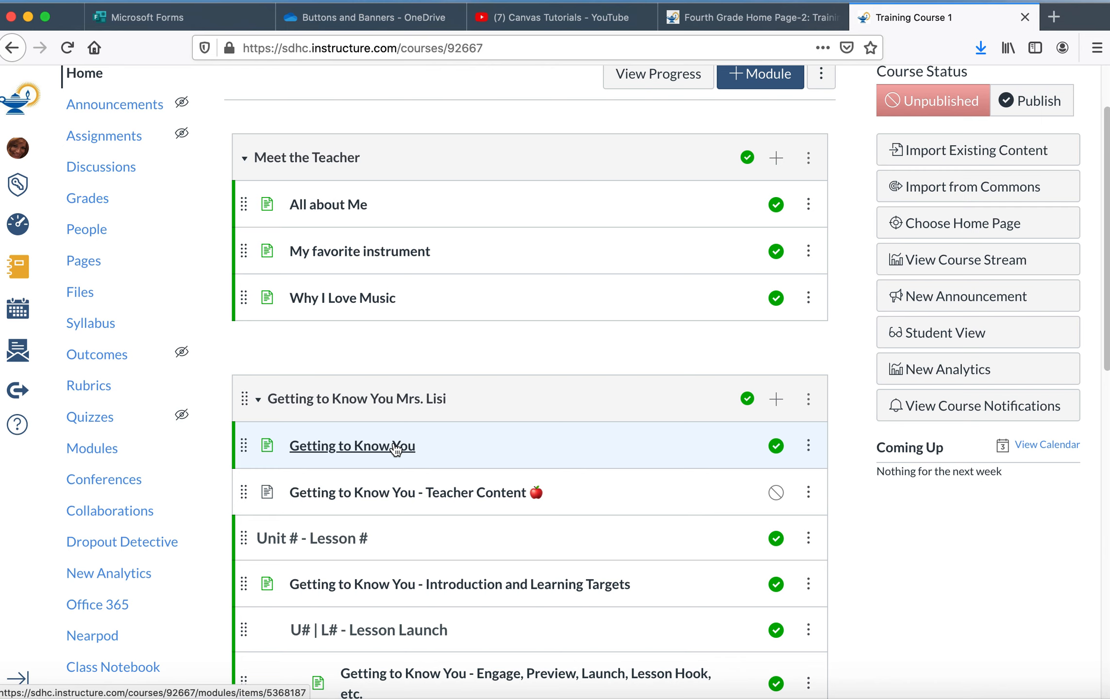
pyautogui.click(395, 449)
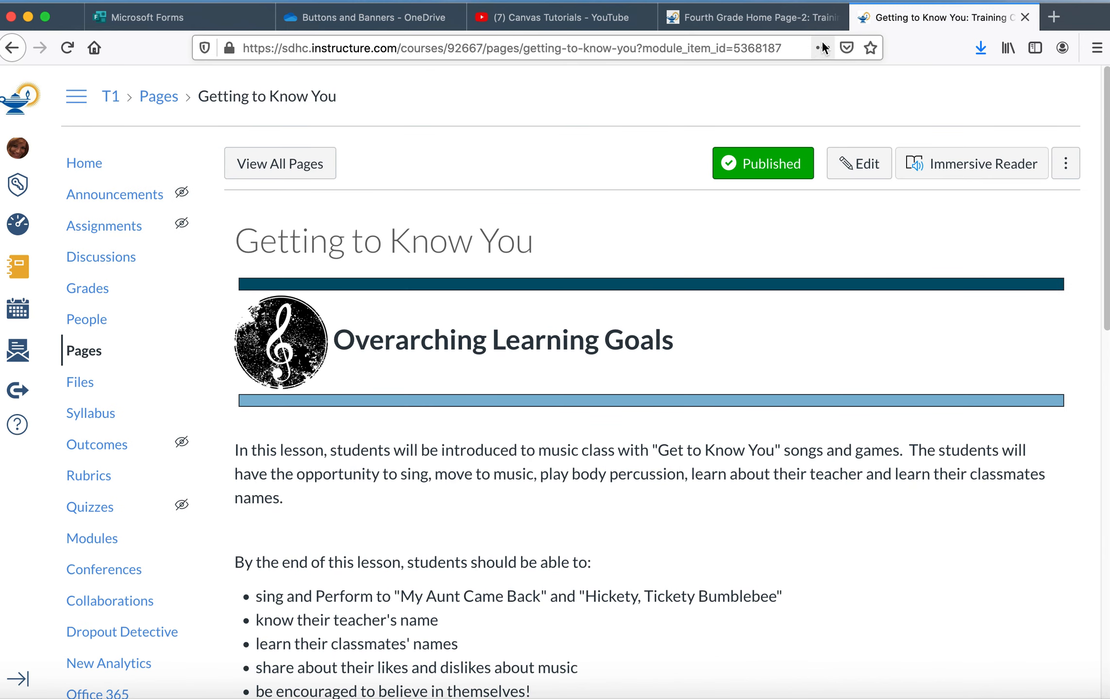
pyautogui.click(797, 46)
pyautogui.press('super+c')
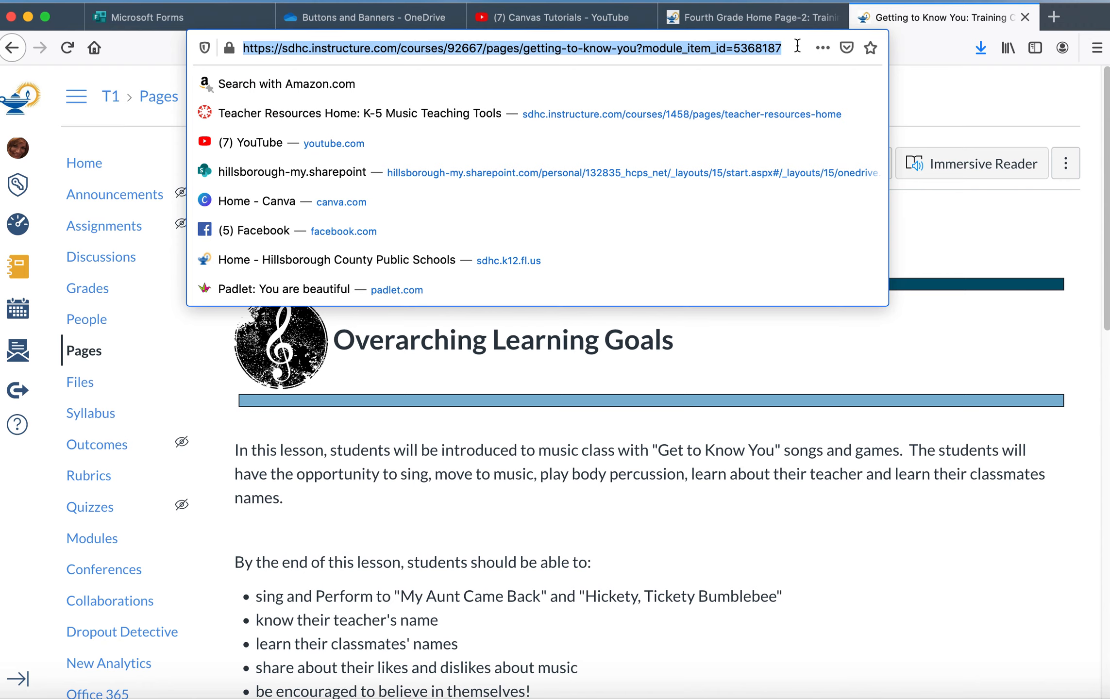
# Step: Return to the course and open the Fourth Grade Home Page-2 page from the Pages list
pyautogui.click(79, 165)
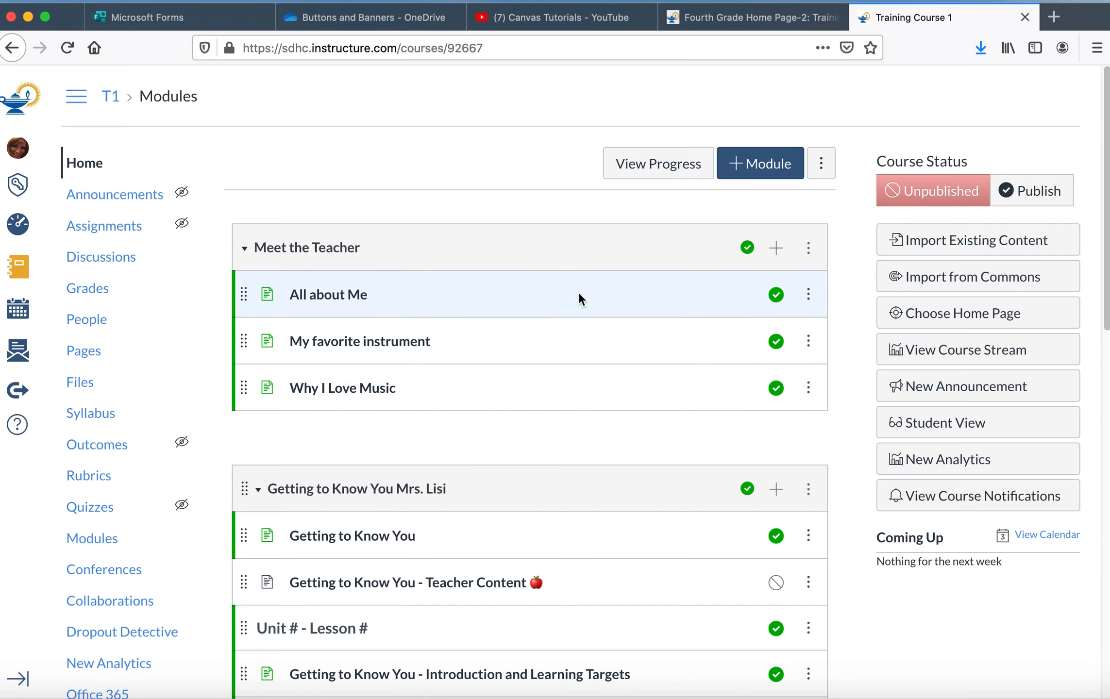
pyautogui.moveTo(1102, 256); pyautogui.dragTo(1089, 324)
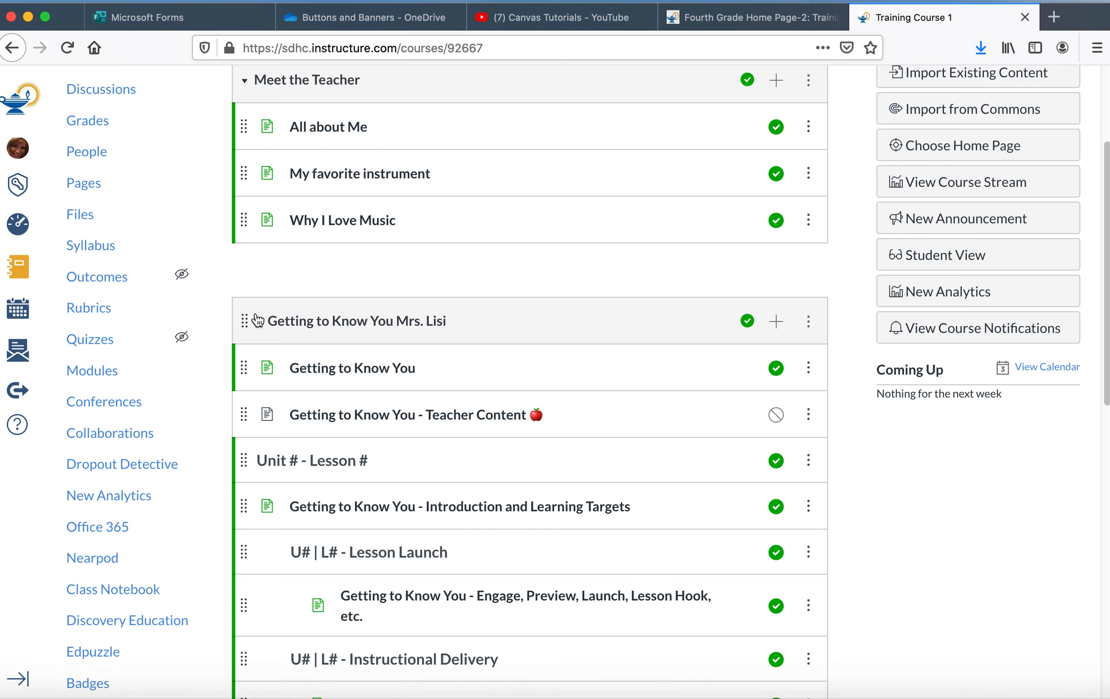
pyautogui.click(83, 182)
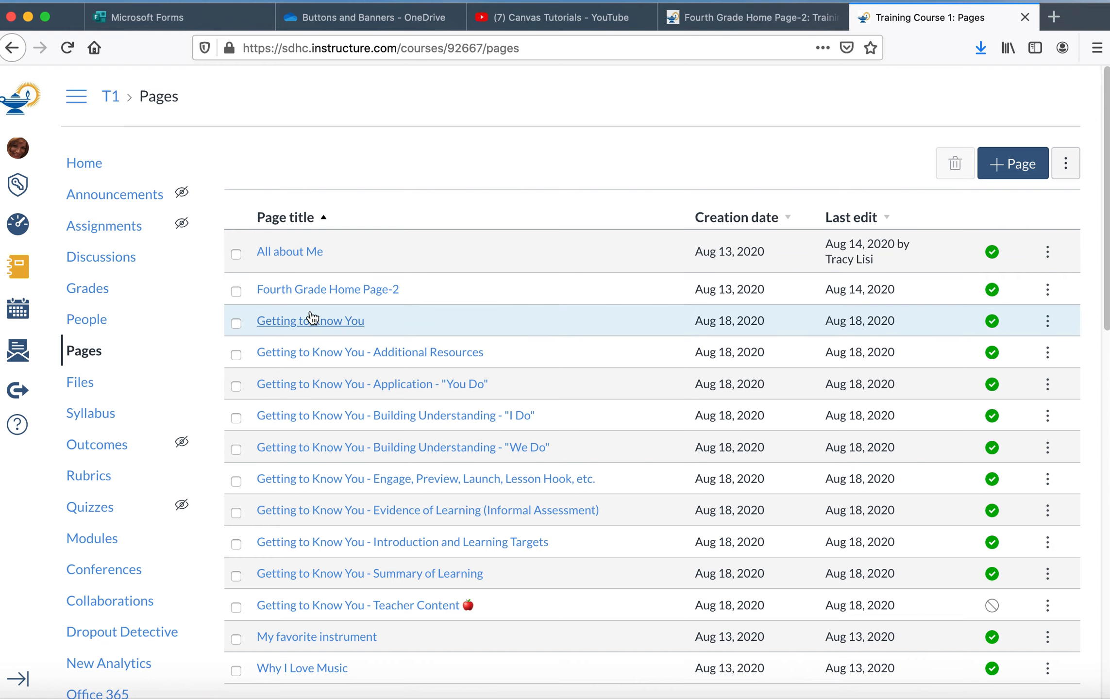
pyautogui.click(311, 294)
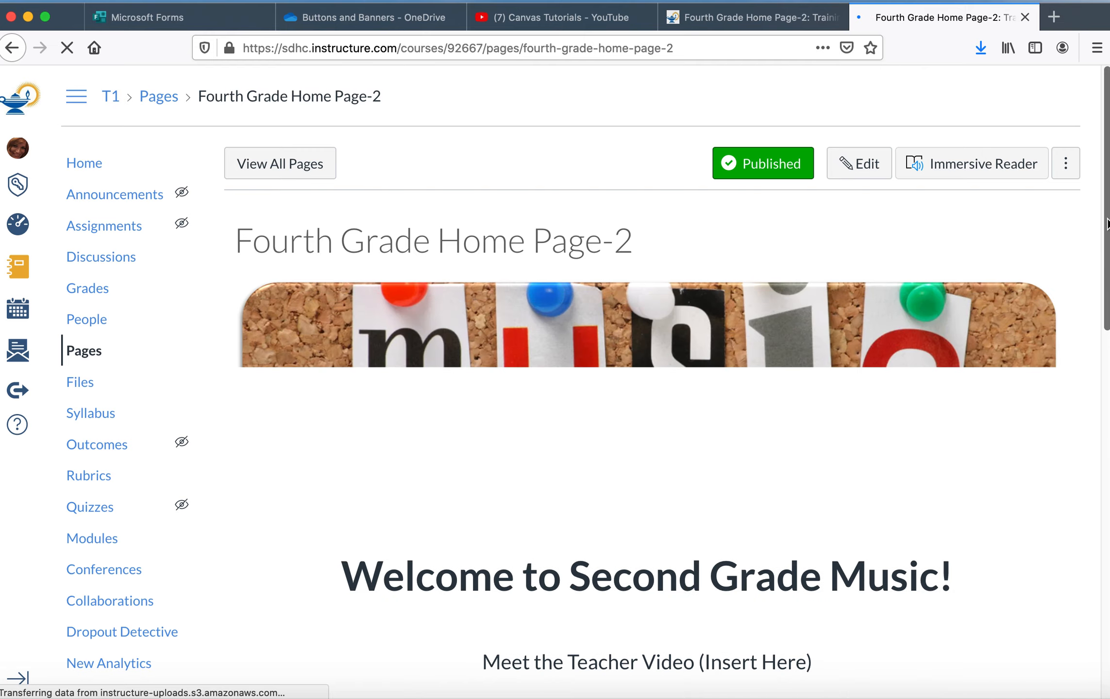
pyautogui.moveTo(1107, 225)
pyautogui.mouseDown()
pyautogui.moveTo(1092, 404)
pyautogui.moveTo(1097, 226)
pyautogui.mouseUp()
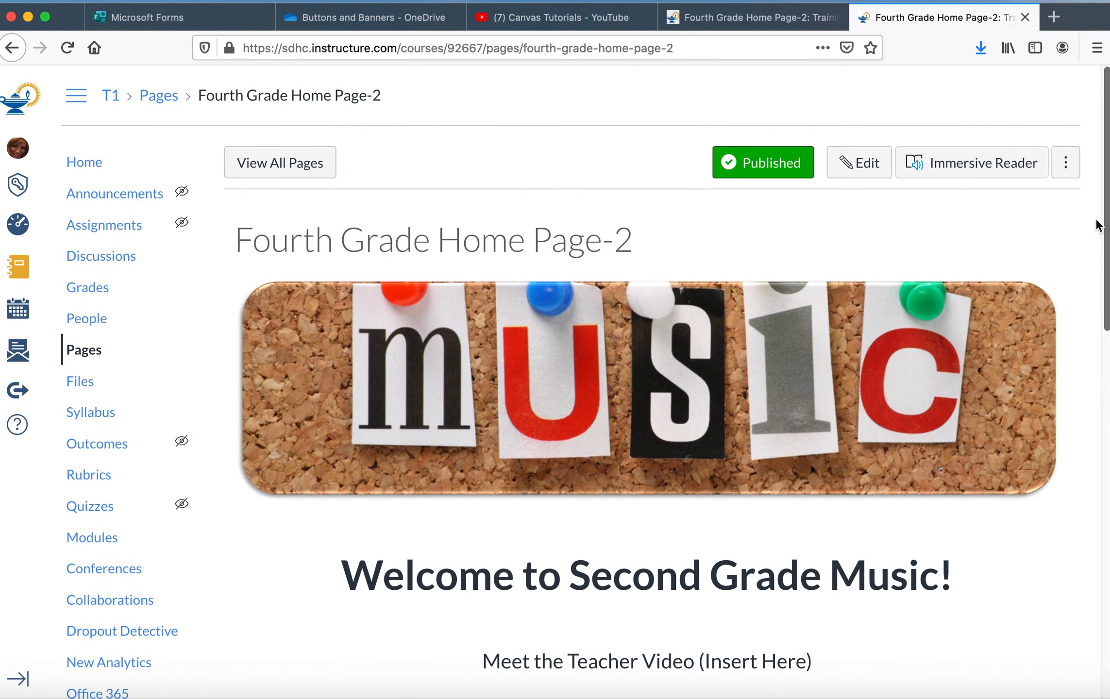
# Step: Edit the Fourth Grade Home Page-2 page and remove the existing link from the Week 1 image
pyautogui.click(855, 165)
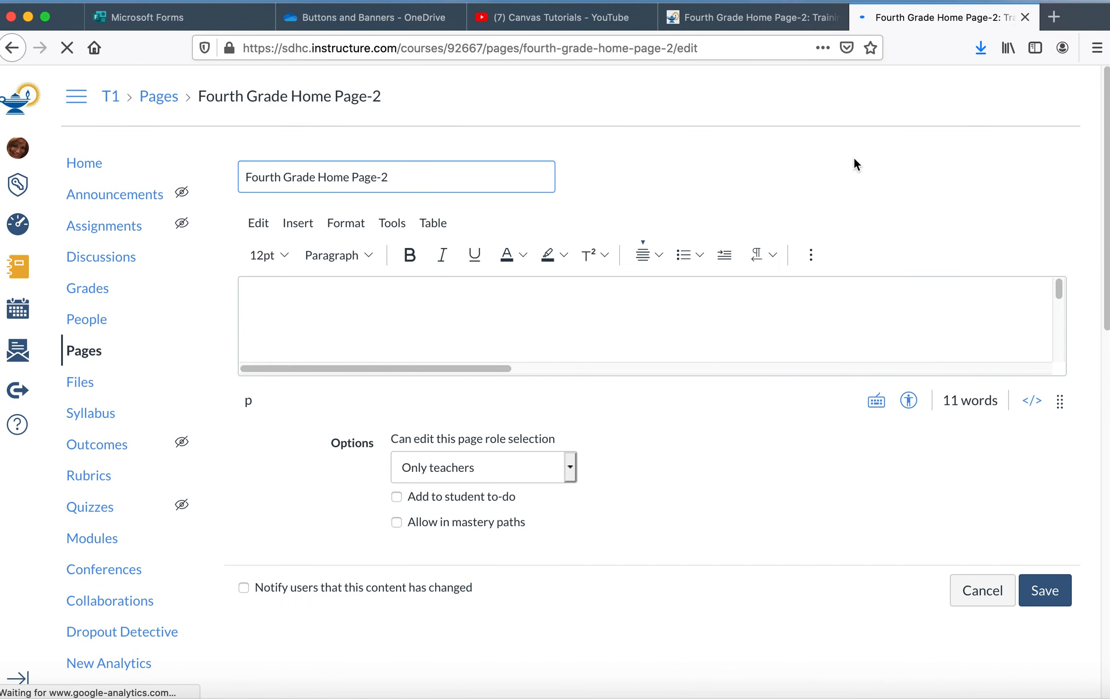
pyautogui.moveTo(1058, 289); pyautogui.dragTo(1058, 308)
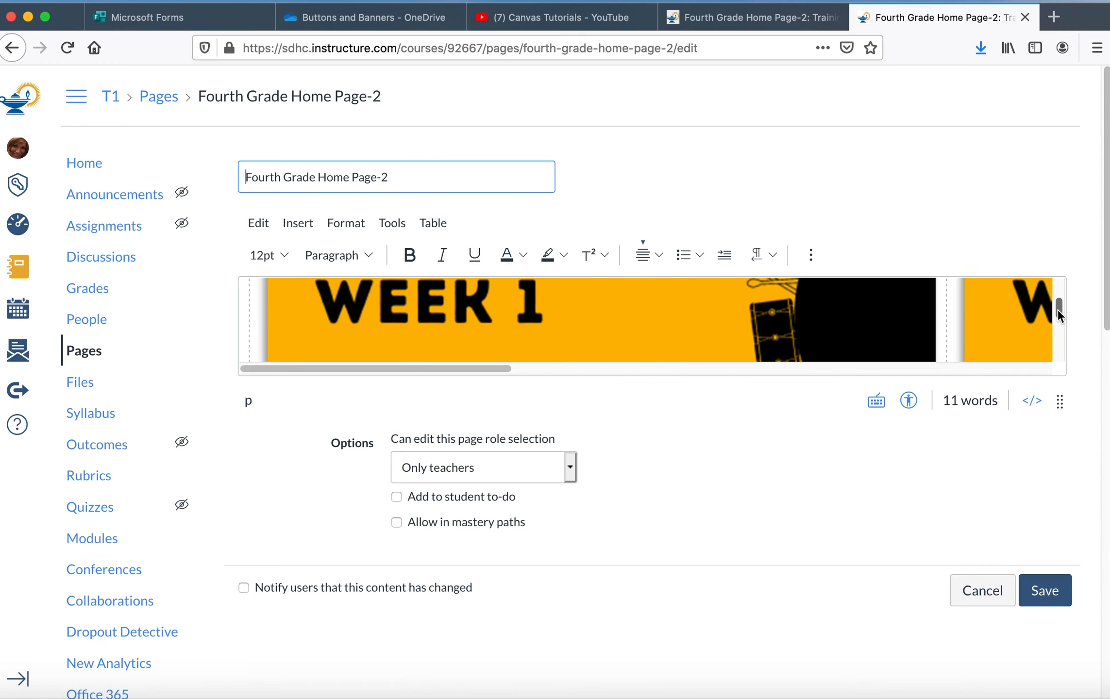
pyautogui.click(656, 316)
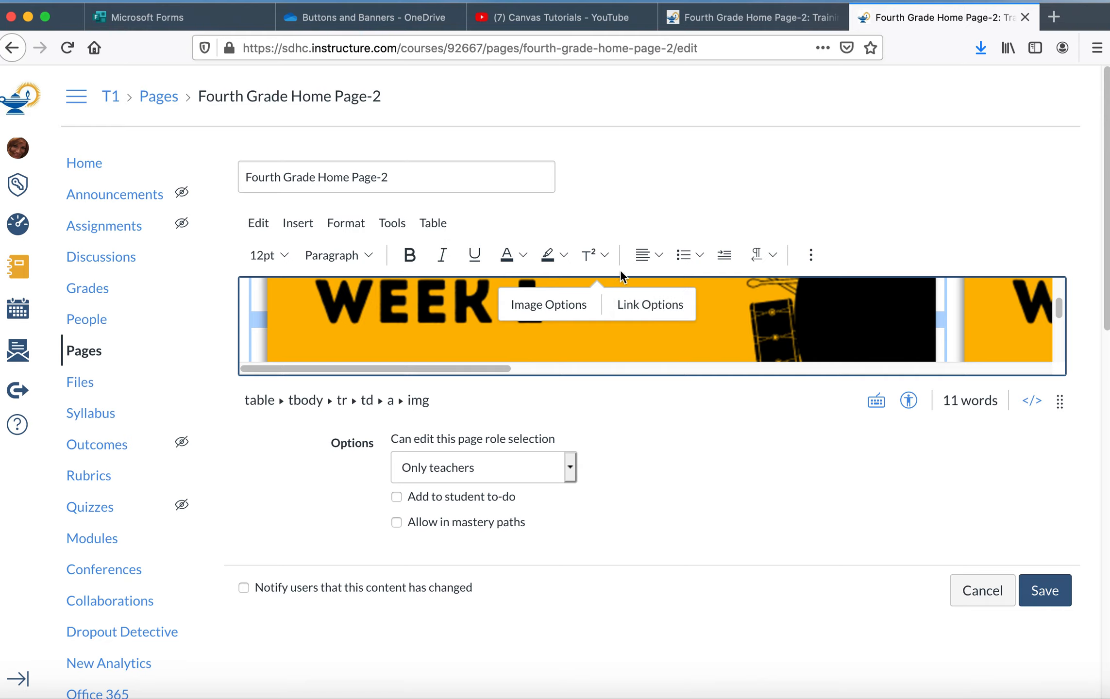
pyautogui.click(810, 256)
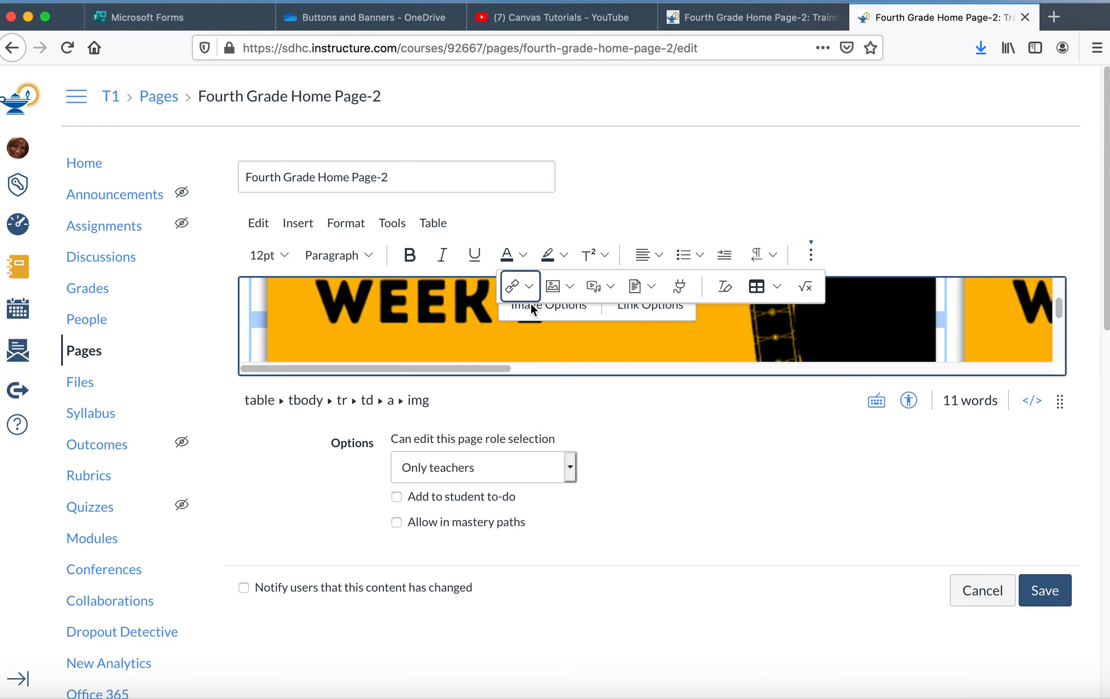
pyautogui.click(515, 288)
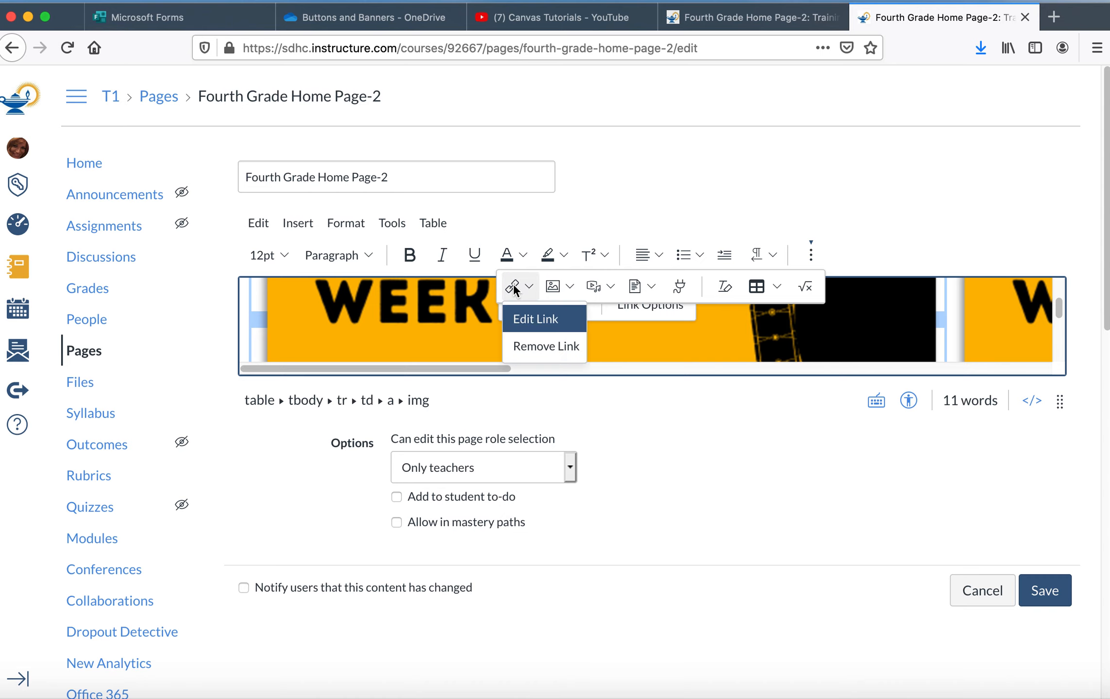
pyautogui.click(526, 347)
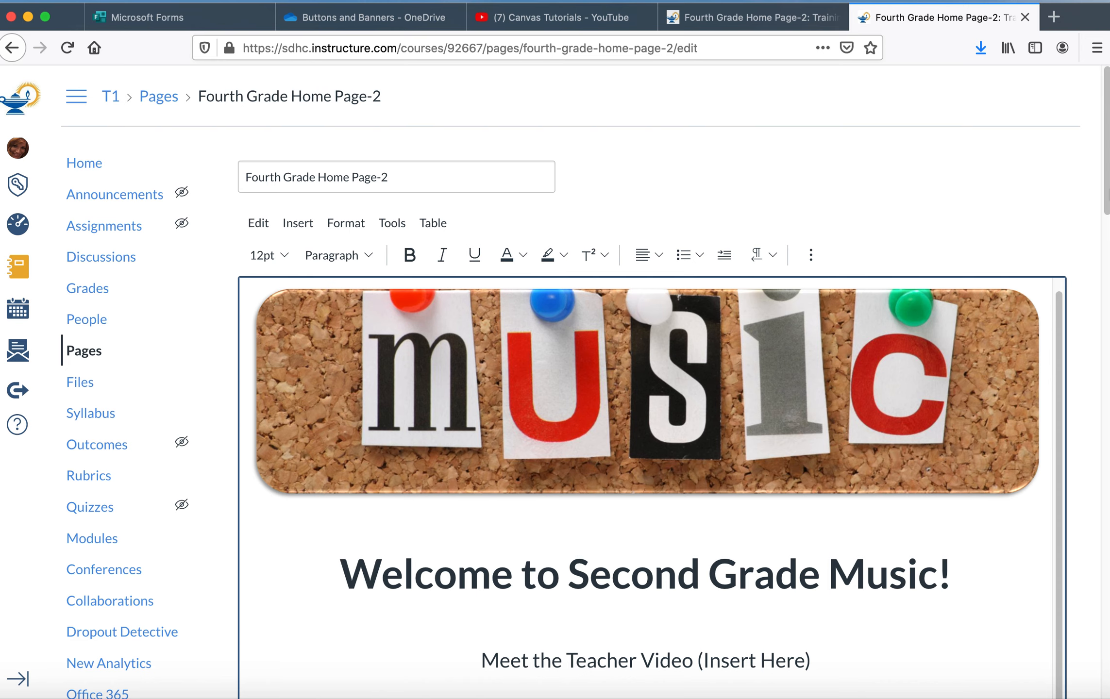
# Step: Add an external link on the Week 1 image pointing to the copied Getting to Know You page address
pyautogui.scroll(-8, 1088, 282)
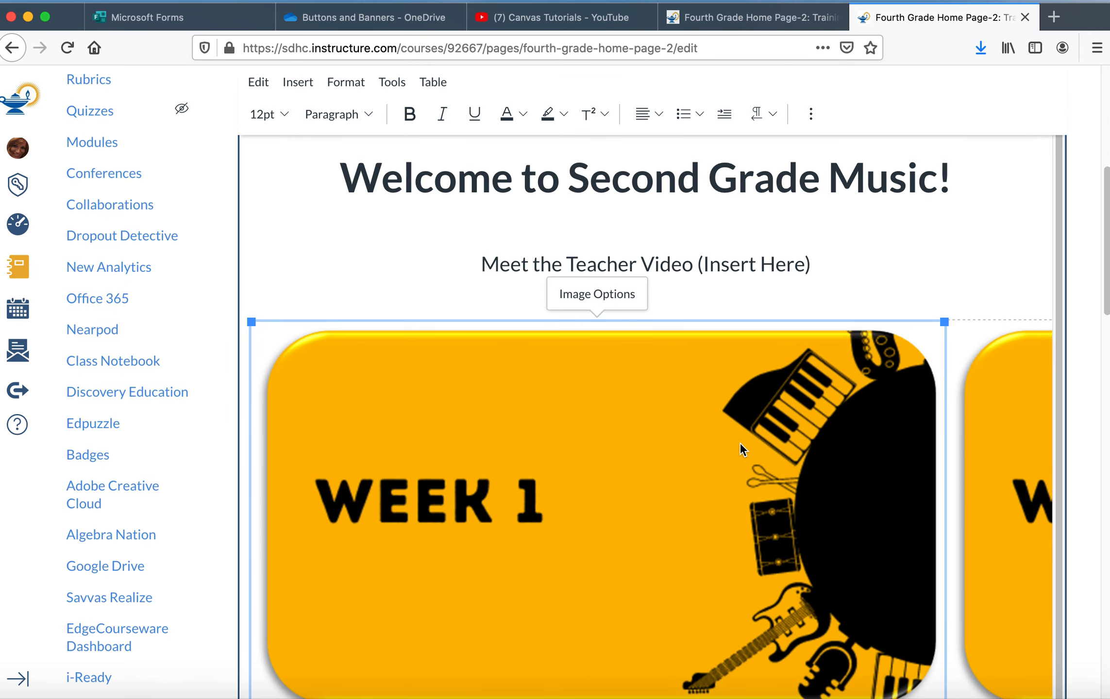
pyautogui.click(810, 112)
pyautogui.click(517, 147)
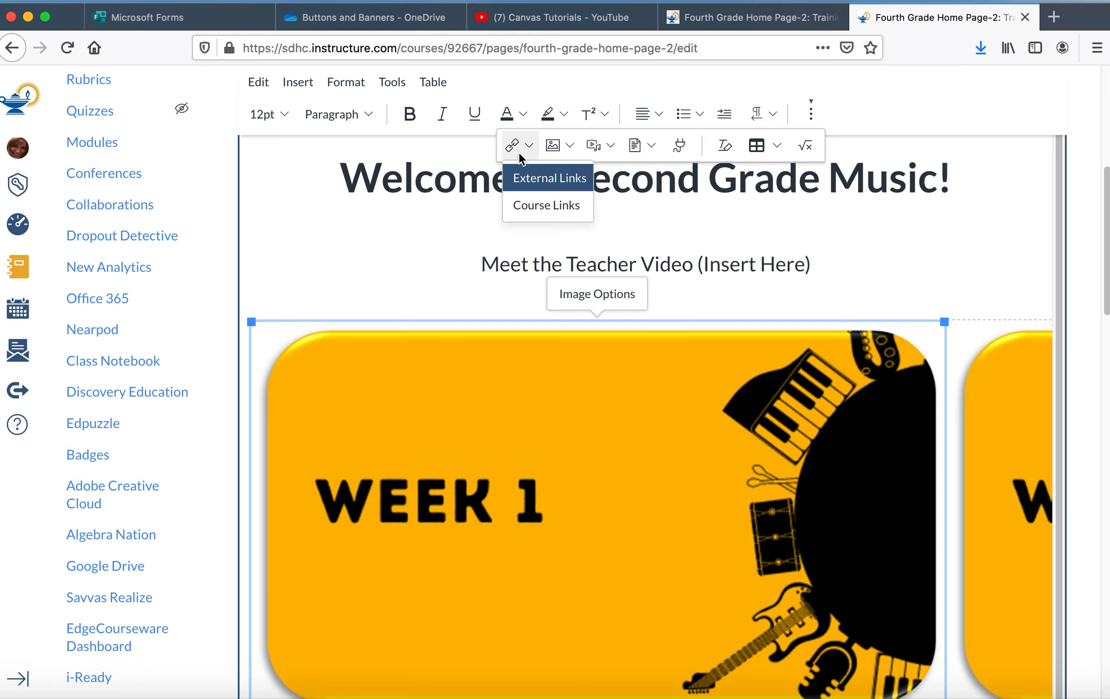
pyautogui.click(524, 180)
pyautogui.click(414, 394)
pyautogui.press('super+v')
pyautogui.click(847, 466)
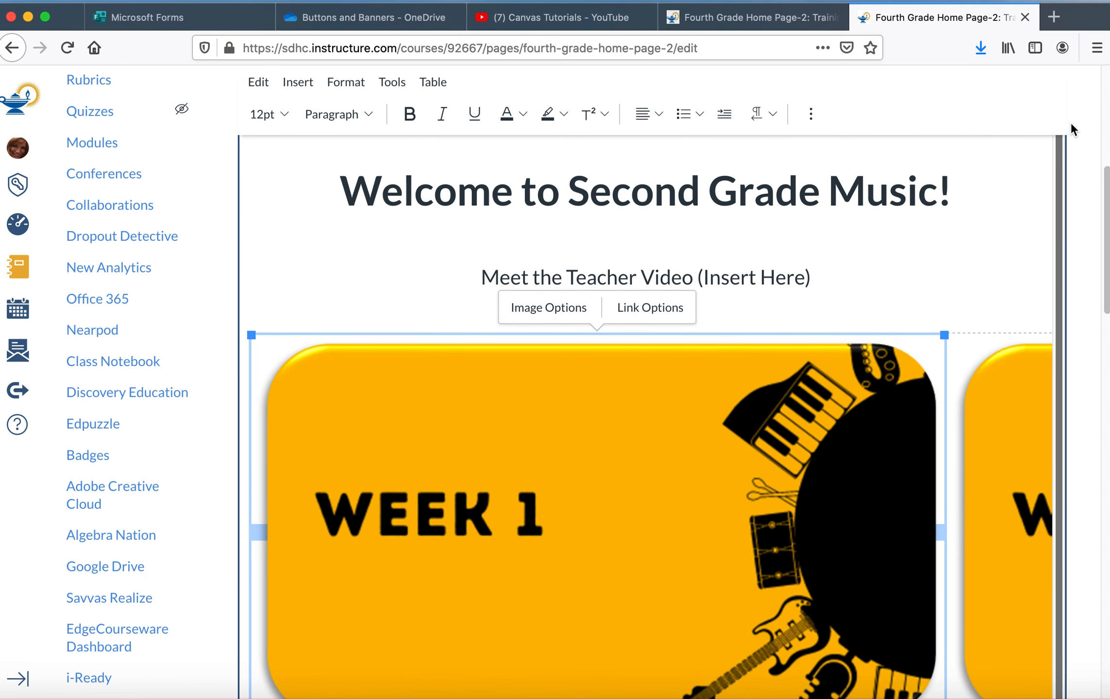
# Step: Save the edited Fourth Grade Home Page-2 page
pyautogui.scroll(-2, 1107, 245)
pyautogui.scroll(-15, 1107, 245)
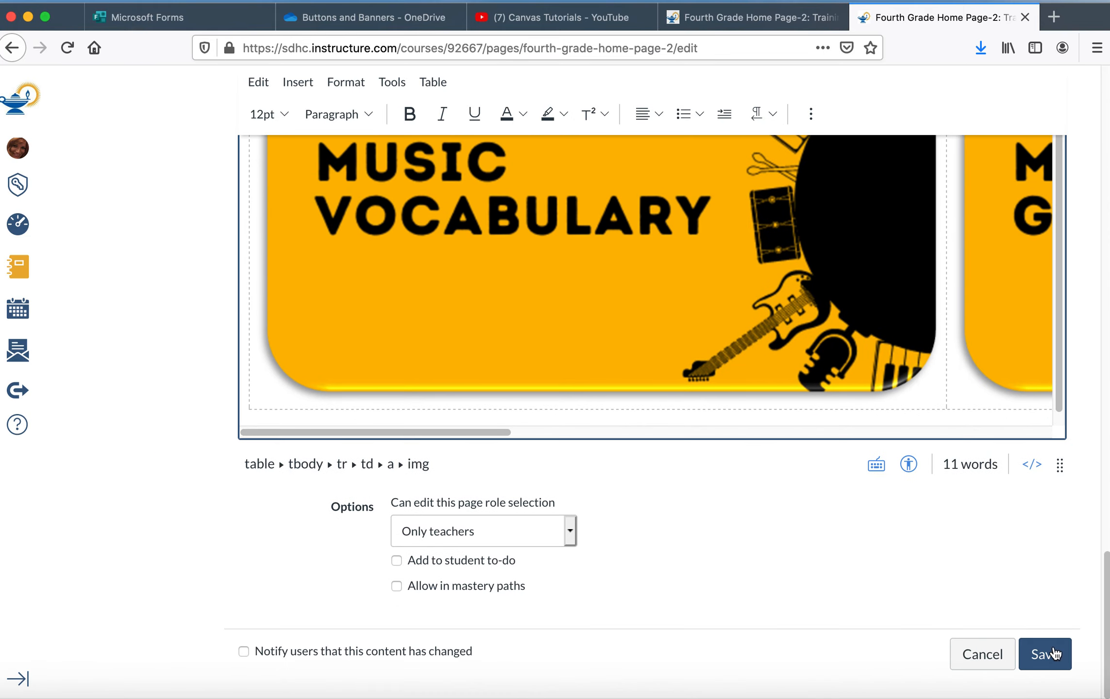
pyautogui.click(1052, 653)
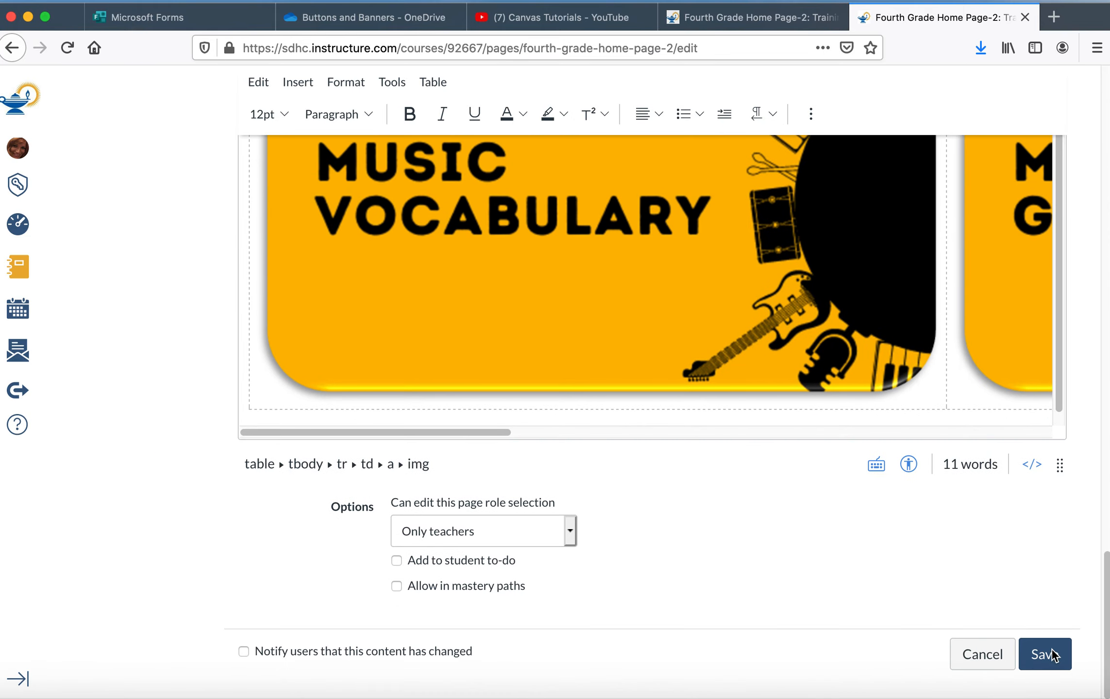